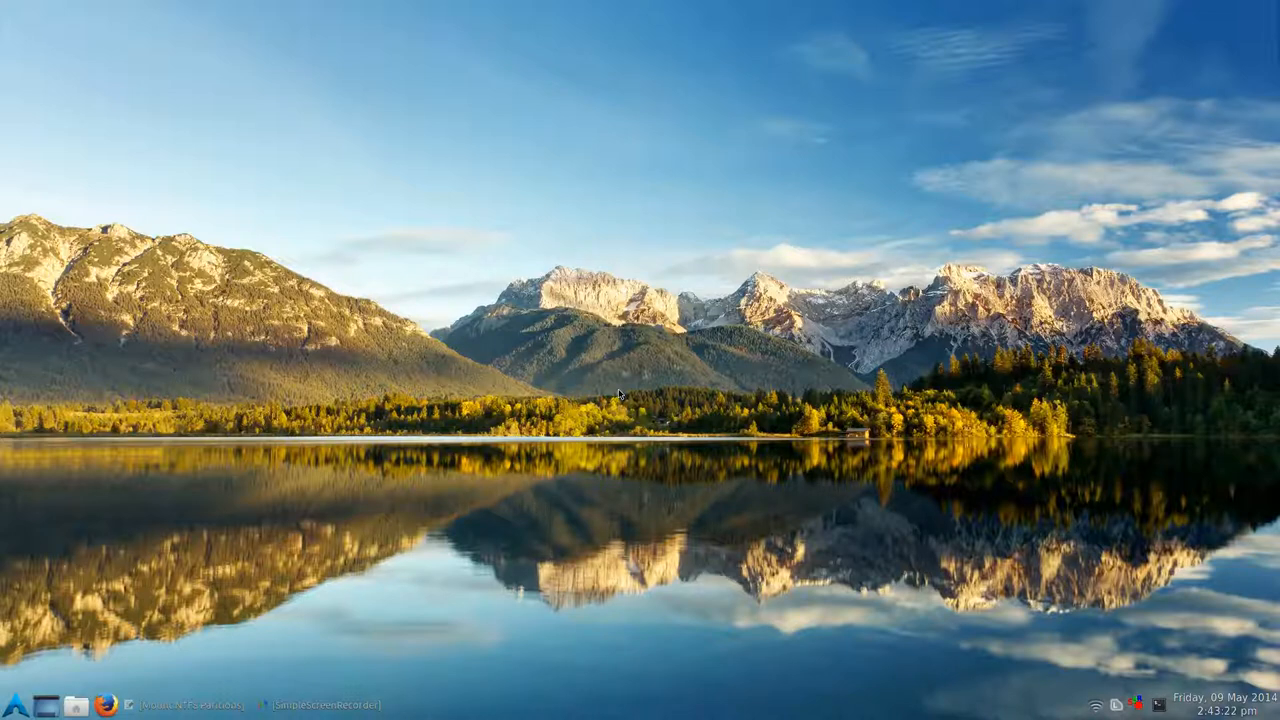
In Desktop Settings' Icons tab, show Removable Devices icons on the desktop.
{"action": "right_click", "coordinate": [586, 110]}
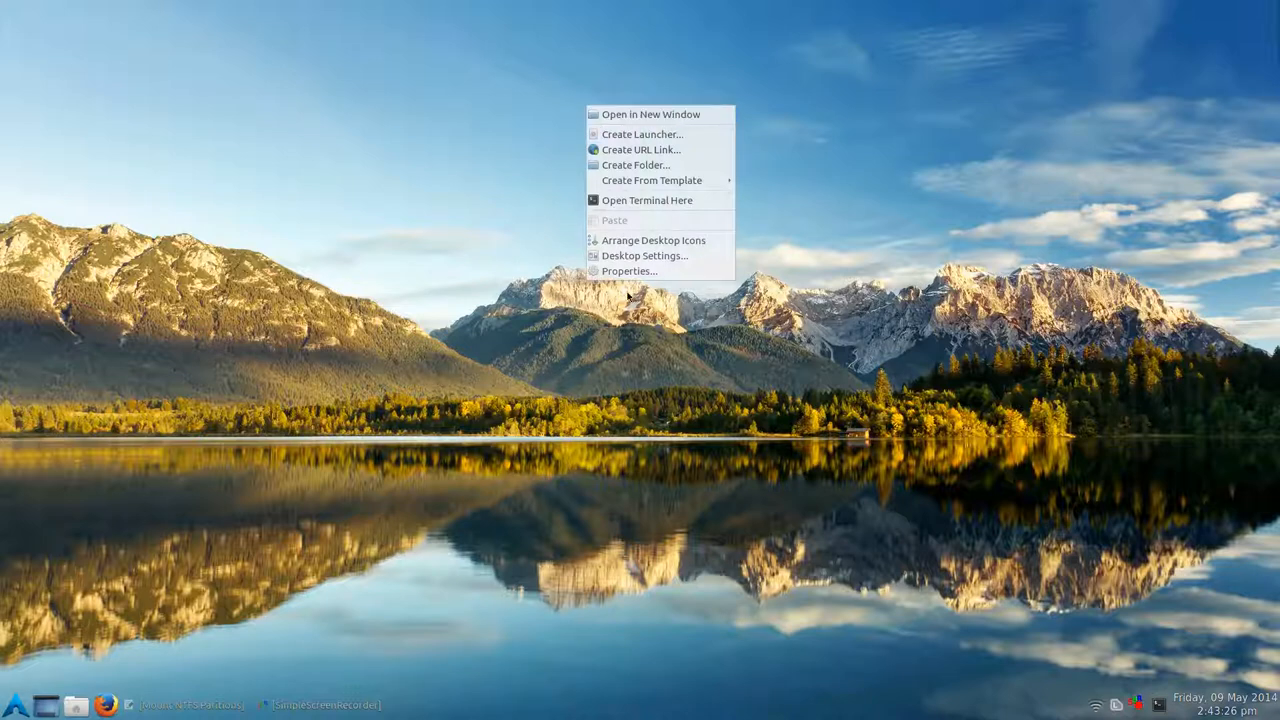
{"action": "left_click", "coordinate": [595, 340]}
{"action": "right_click", "coordinate": [566, 171]}
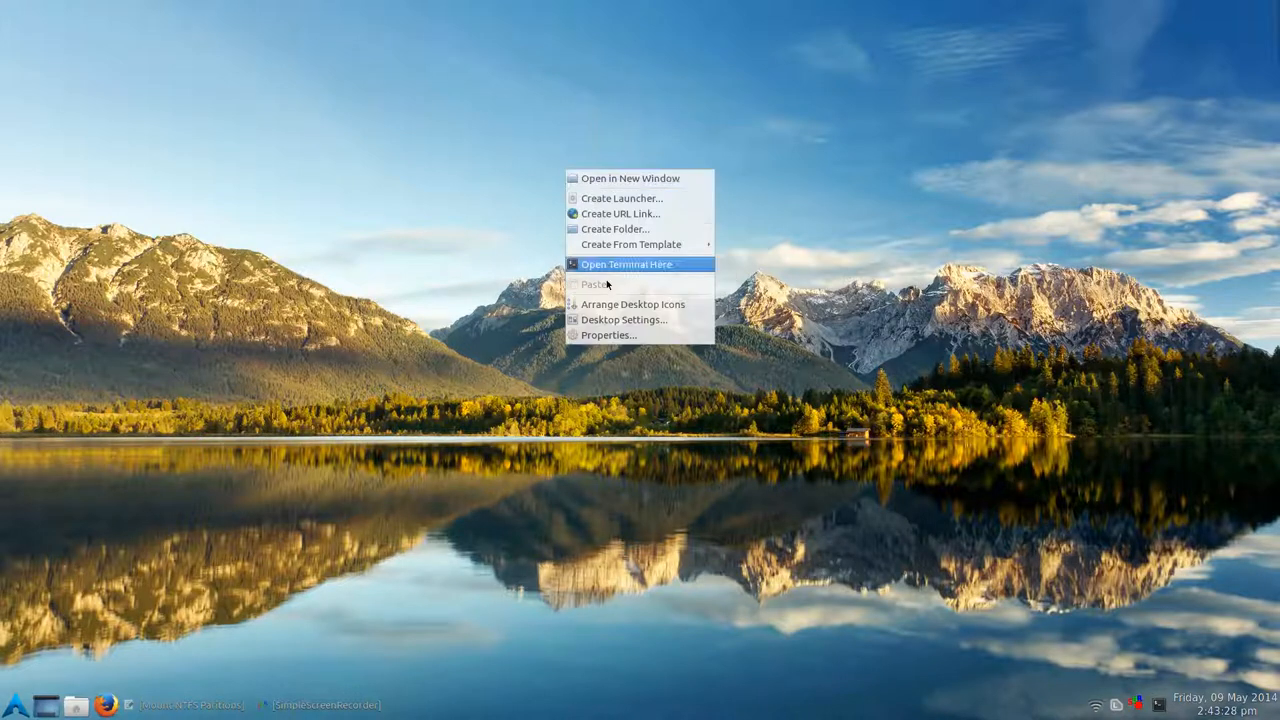
{"action": "left_click", "coordinate": [632, 320]}
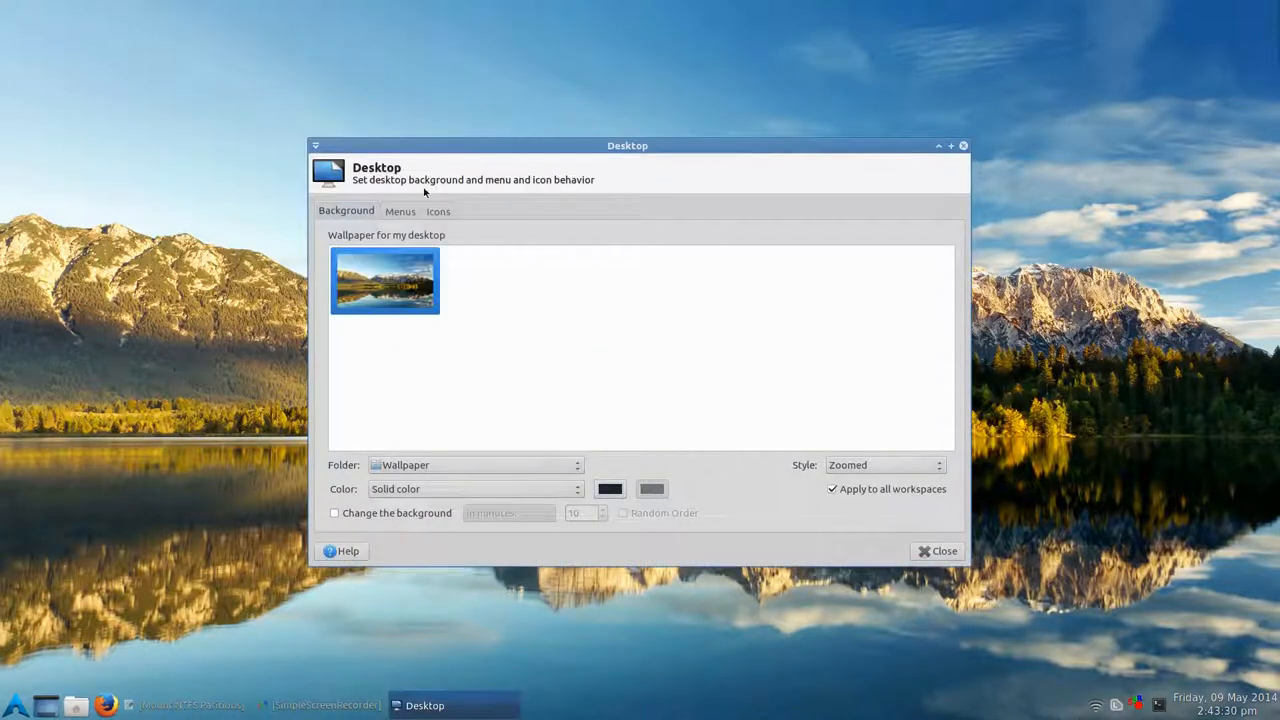
{"action": "left_click", "coordinate": [438, 210]}
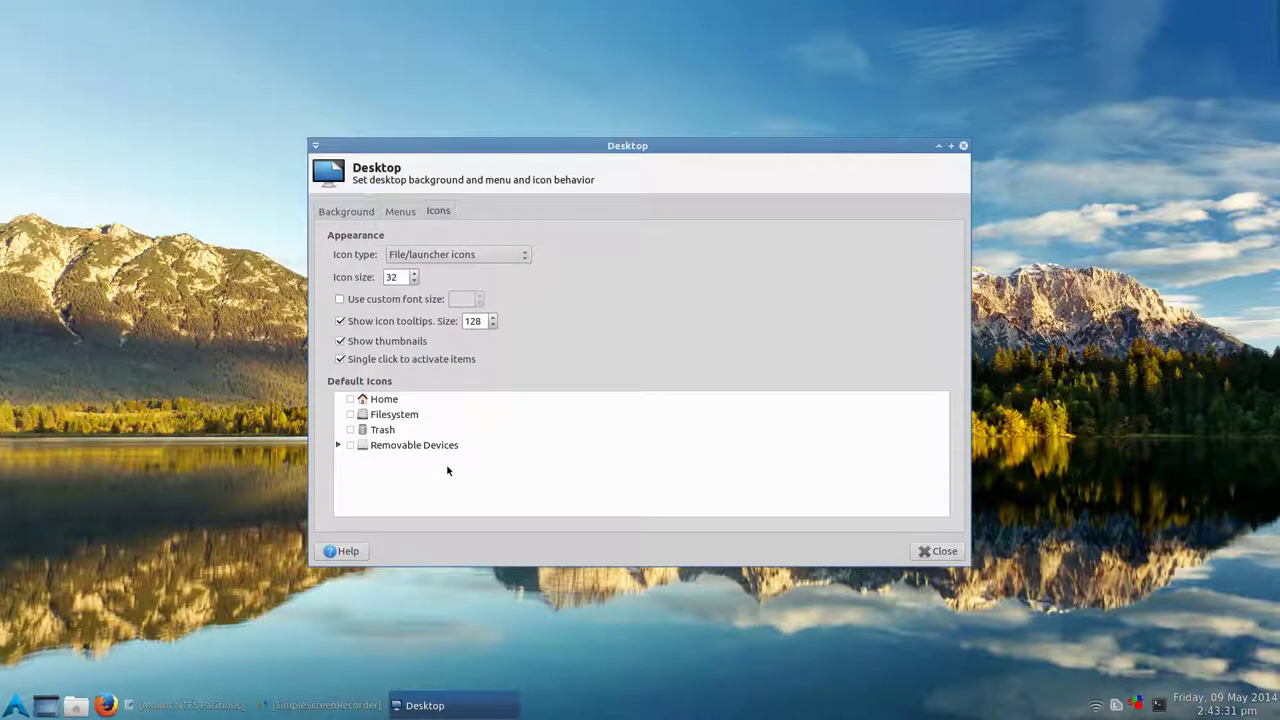
{"action": "left_click", "coordinate": [351, 449]}
{"action": "left_click", "coordinate": [154, 147]}
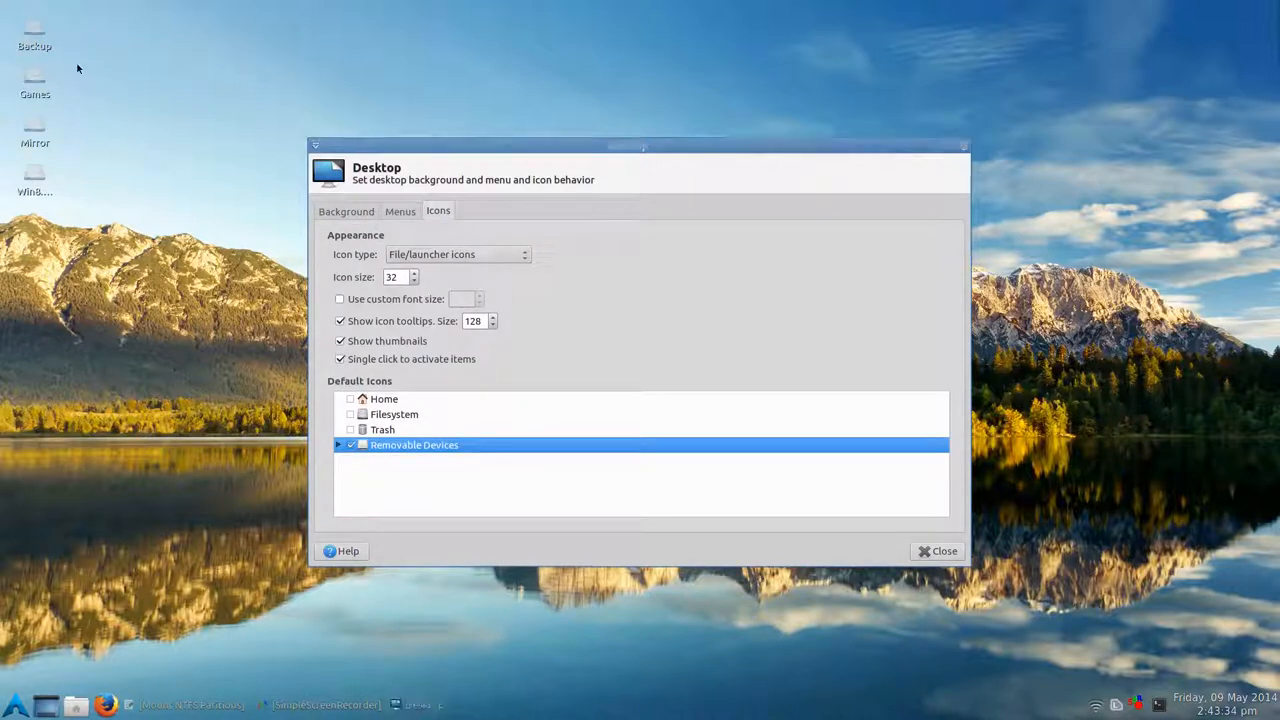
Peek at the Win8.1 x64 and Backup drive icons, briefly opening Backup in the file manager.
{"action": "right_click", "coordinate": [46, 182]}
{"action": "left_click", "coordinate": [149, 158]}
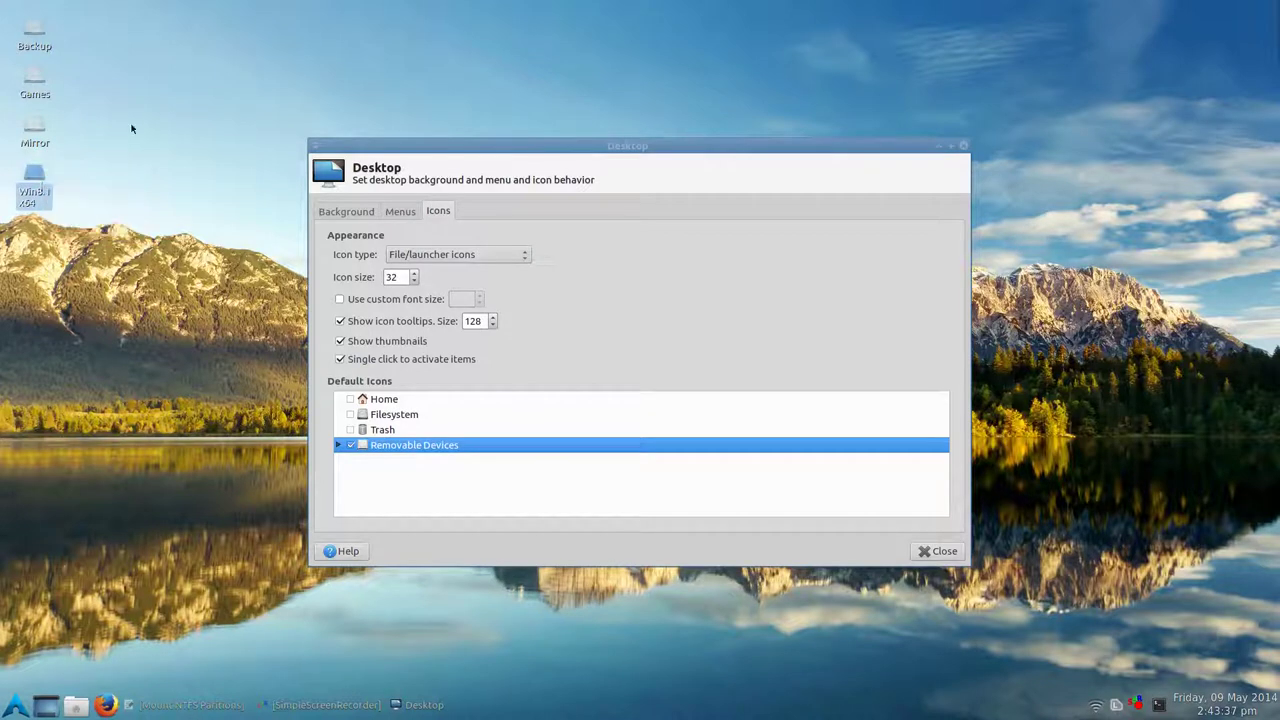
{"action": "left_click", "coordinate": [31, 54]}
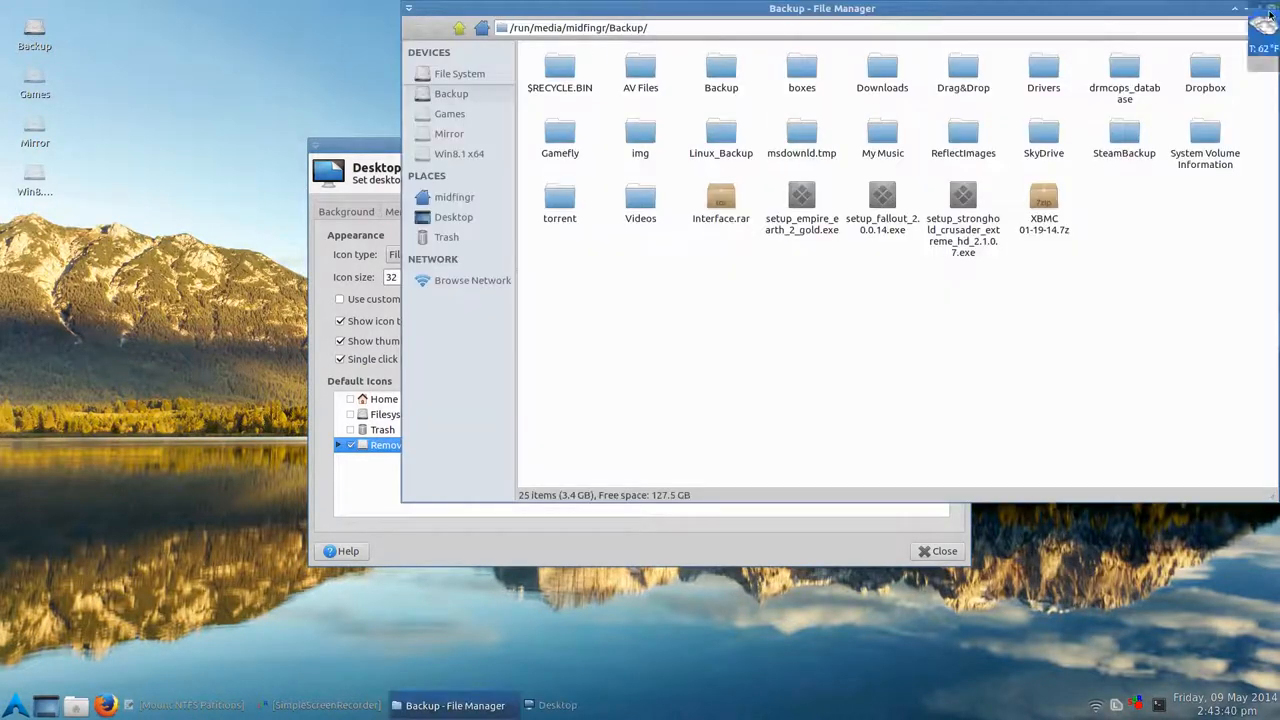
{"action": "left_click_drag", "start_coordinate": [1272, 10], "coordinate": [925, 48]}
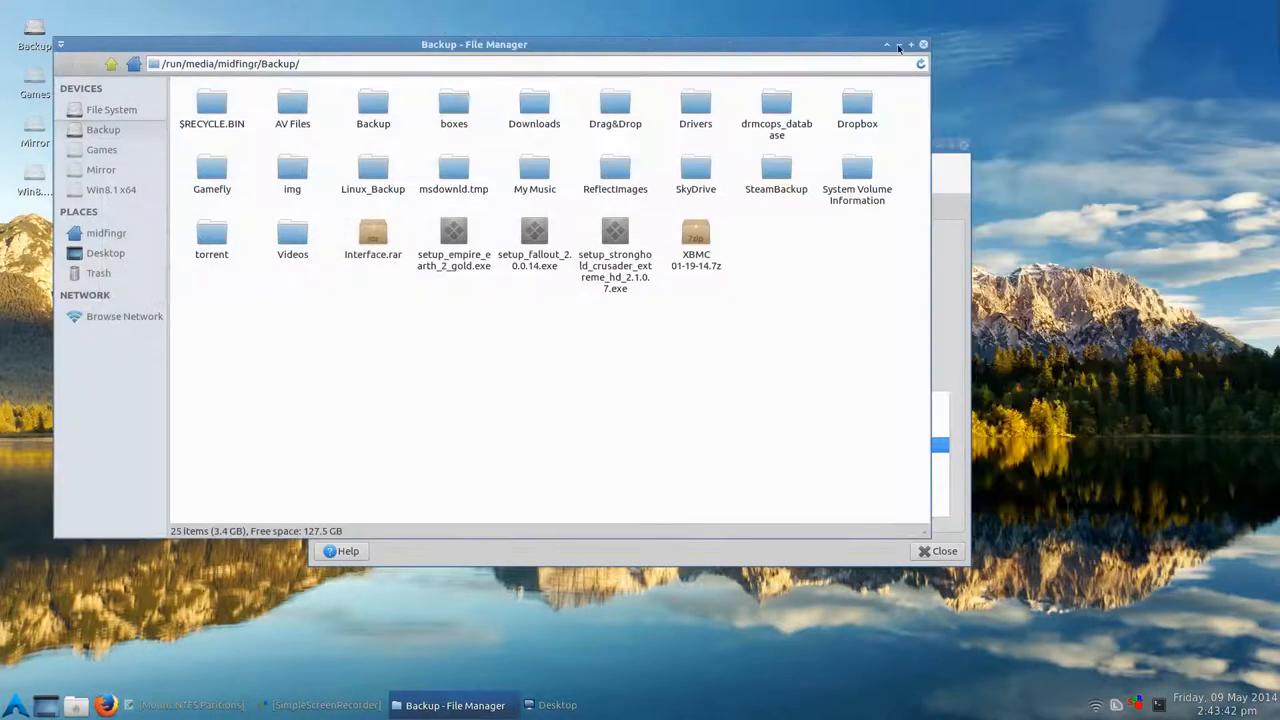
{"action": "left_click", "coordinate": [924, 46]}
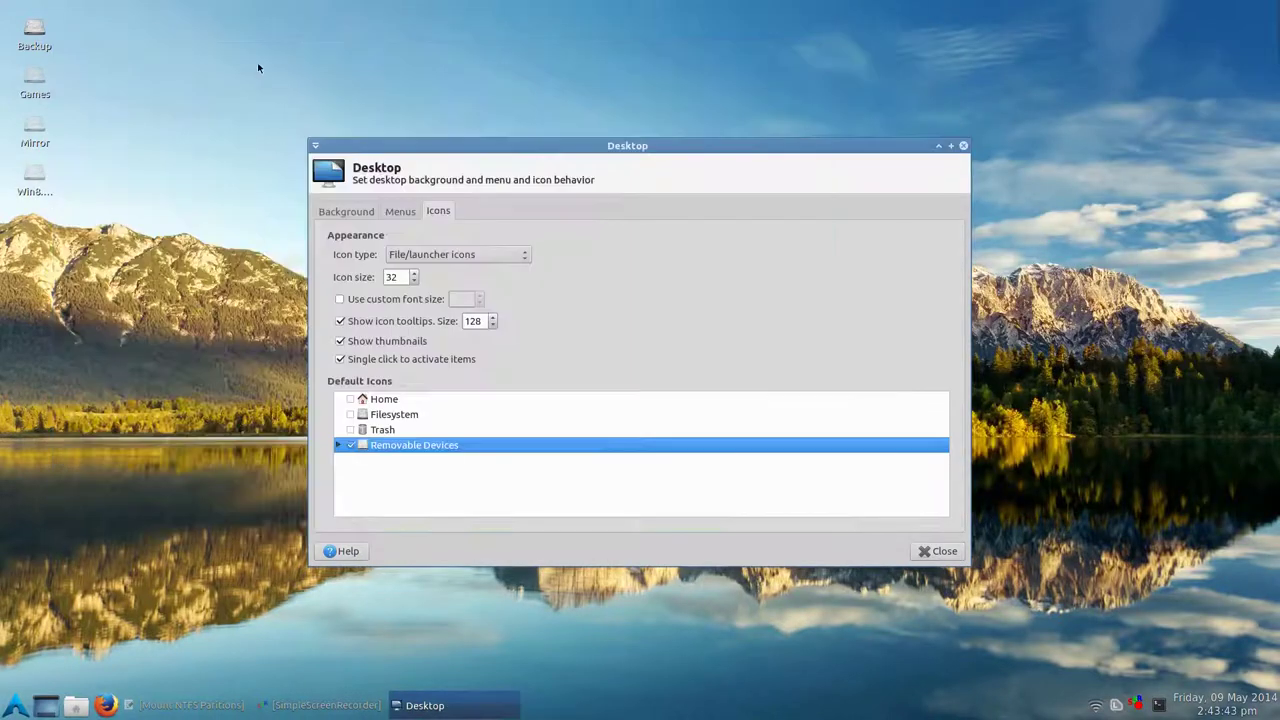
Unmount the Backup volume, hide Removable Devices icons again and close Desktop Settings.
{"action": "right_click", "coordinate": [36, 46]}
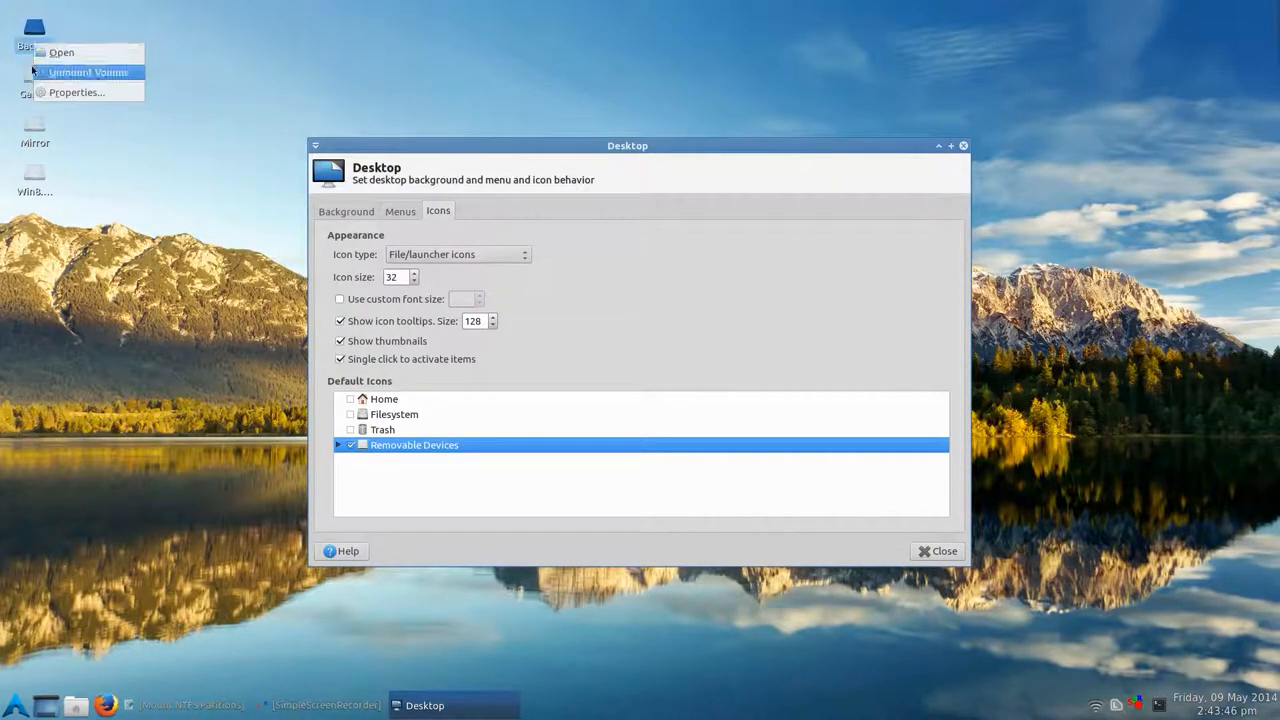
{"action": "left_click", "coordinate": [100, 73]}
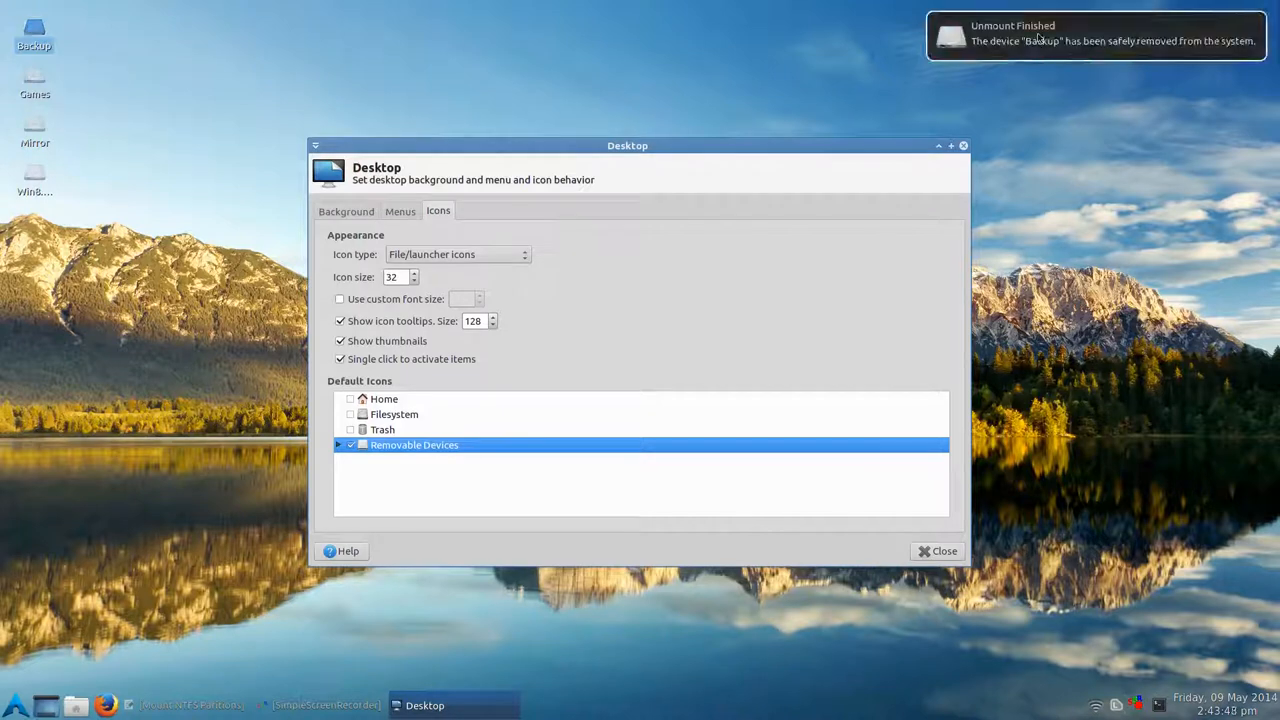
{"action": "left_click", "coordinate": [193, 4]}
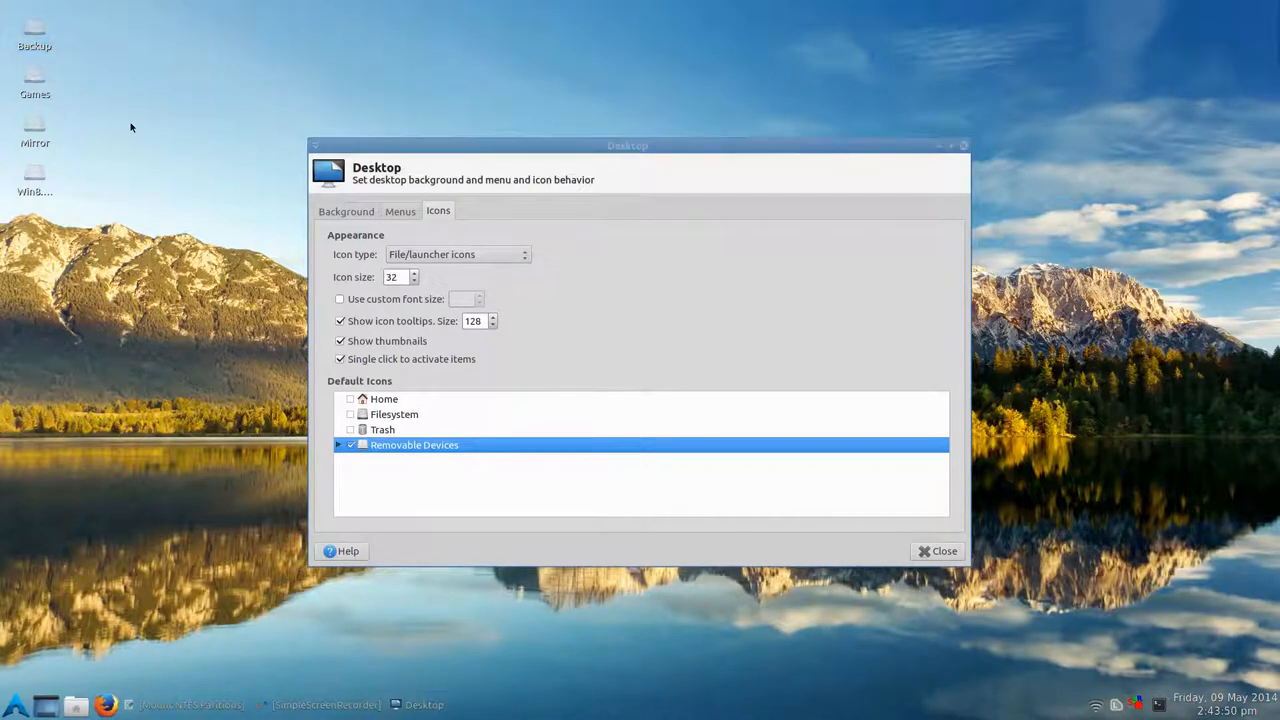
{"action": "left_click", "coordinate": [350, 444]}
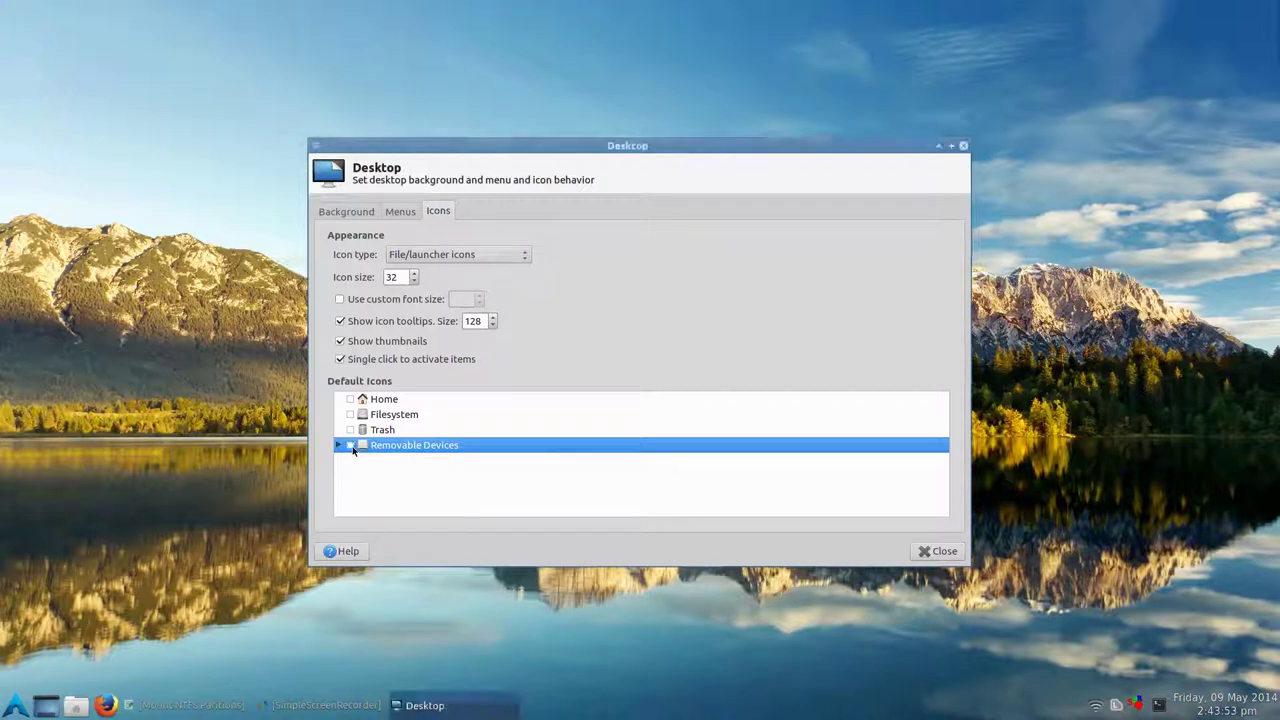
{"action": "left_click", "coordinate": [936, 556]}
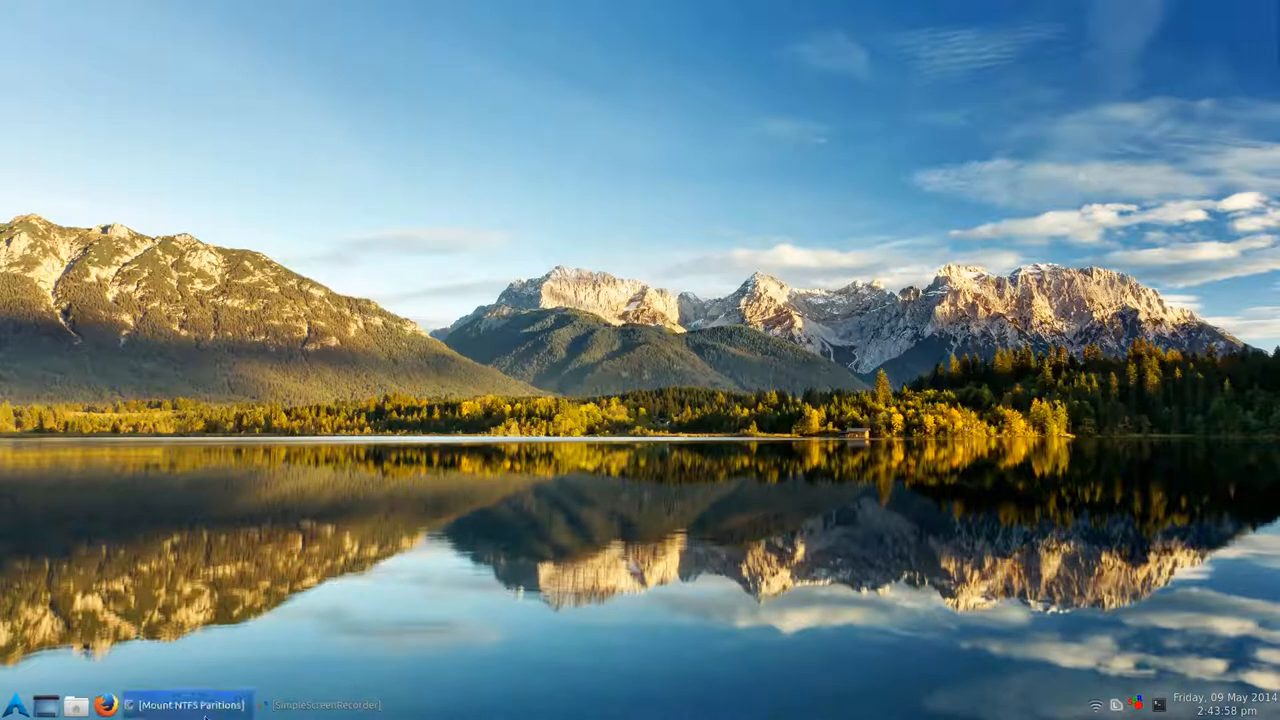
Bring up the Mount NTFS Partitions notes and point out ntfs-3g, gvfs and gamin in the pacman line.
{"action": "left_click", "coordinate": [190, 705]}
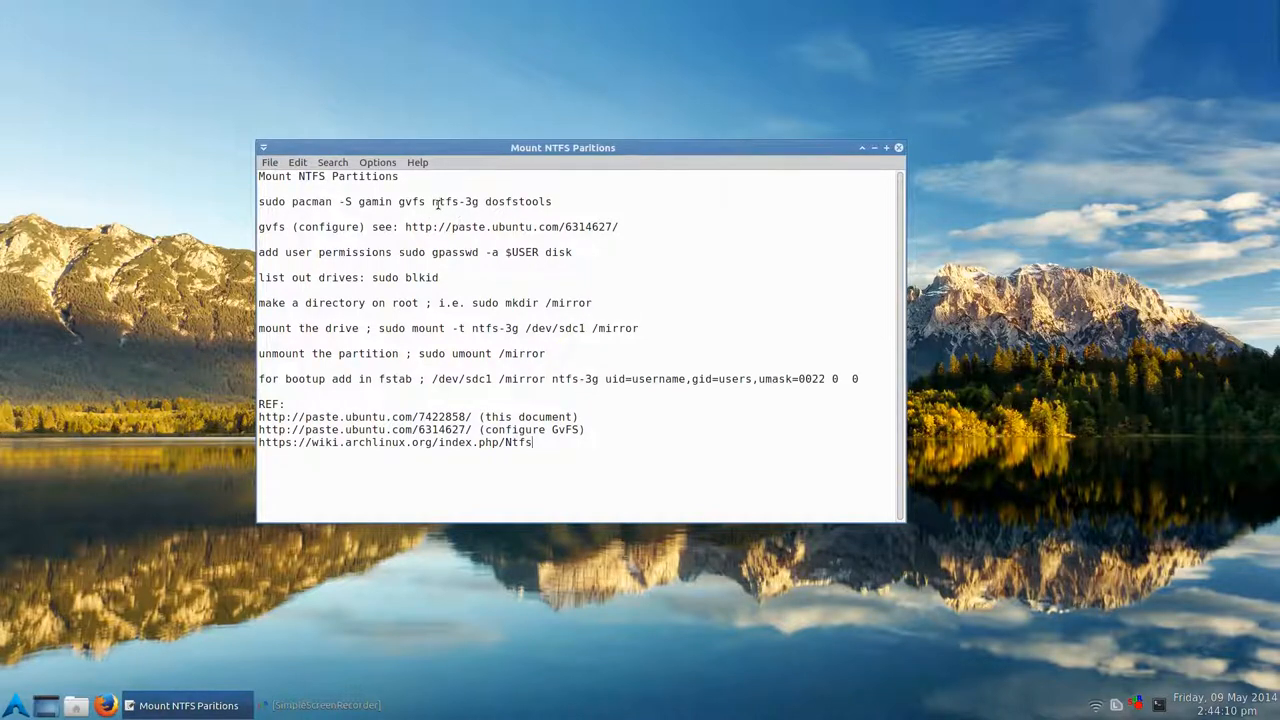
{"action": "left_click_drag", "start_coordinate": [433, 203], "coordinate": [478, 203]}
{"action": "left_click", "coordinate": [479, 201]}
{"action": "double_click", "coordinate": [411, 201]}
{"action": "left_click", "coordinate": [421, 201]}
{"action": "double_click", "coordinate": [365, 203]}
{"action": "left_click", "coordinate": [518, 201]}
Copy the whole 'sudo pacman' install line for gamin, gvfs, ntfs-3g and dosfstools.
{"action": "left_click_drag", "start_coordinate": [261, 201], "coordinate": [470, 201]}
{"action": "triple_click", "coordinate": [478, 201]}
{"action": "right_click", "coordinate": [478, 201]}
{"action": "left_click", "coordinate": [490, 222]}
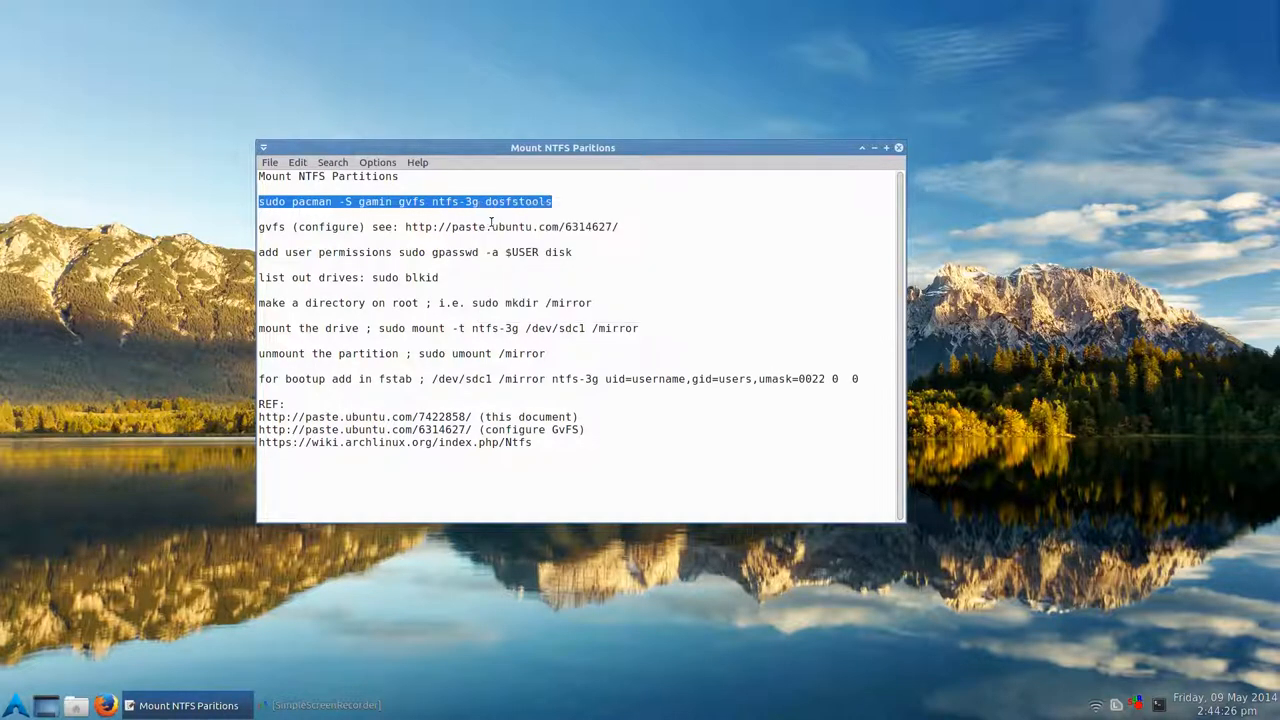
Run the pasted pacman install in the drop-down terminal and decline reinstalling the packages.
{"action": "key", "text": "F12"}
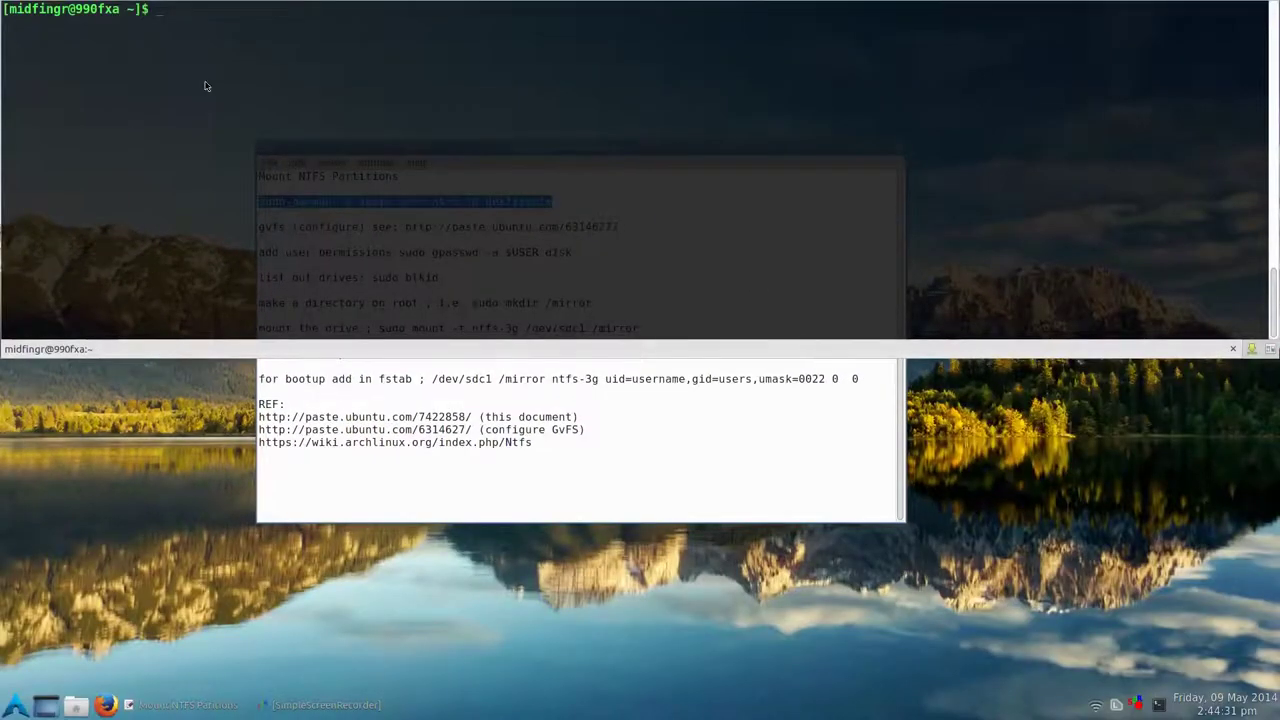
{"action": "right_click", "coordinate": [206, 84]}
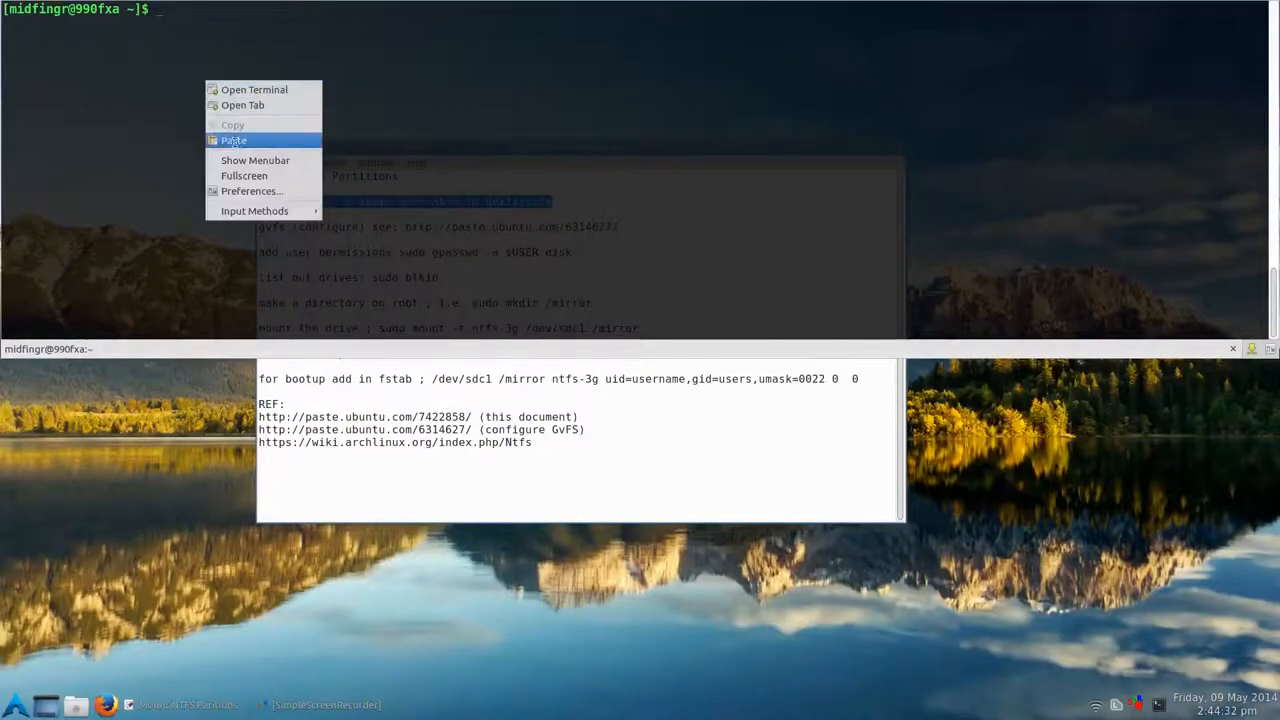
{"action": "left_click", "coordinate": [234, 140]}
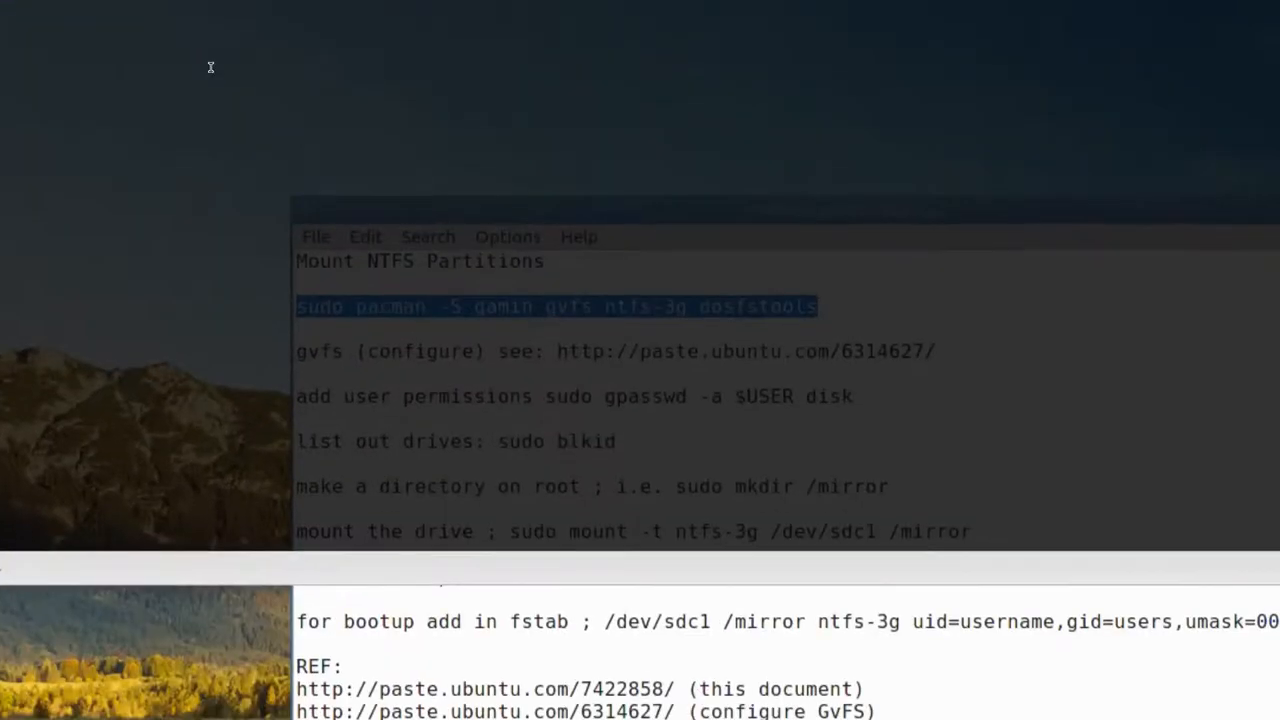
{"action": "key", "text": "Return"}
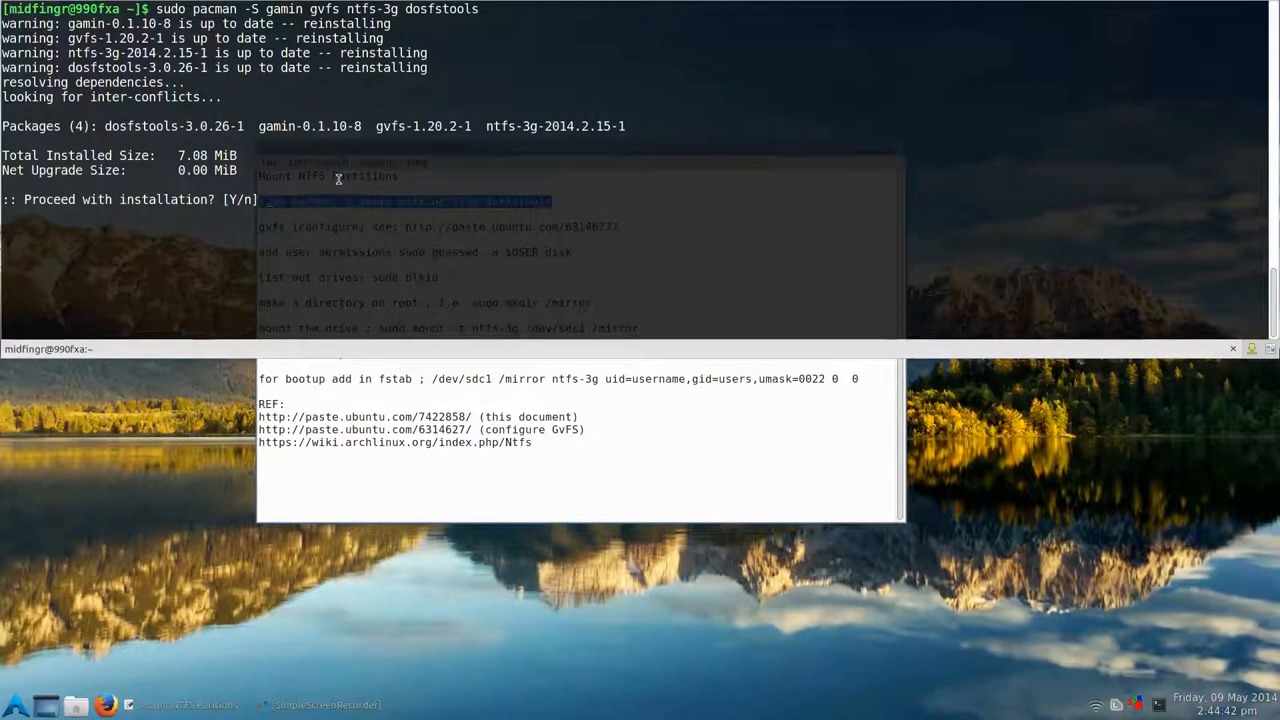
{"action": "type", "text": "n"}
{"action": "key", "text": "Return"}
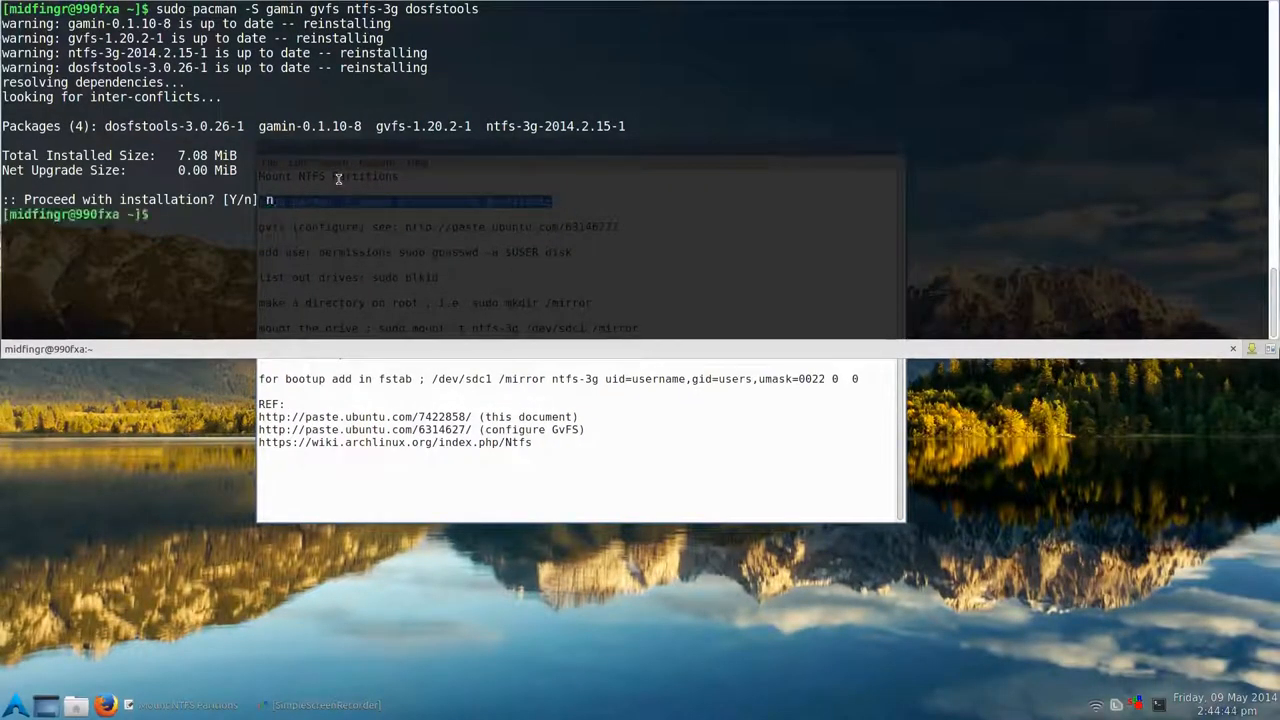
Become root with su and change into /etc/polkit-1/rules.d/.
{"action": "key", "text": "ctrl+l"}
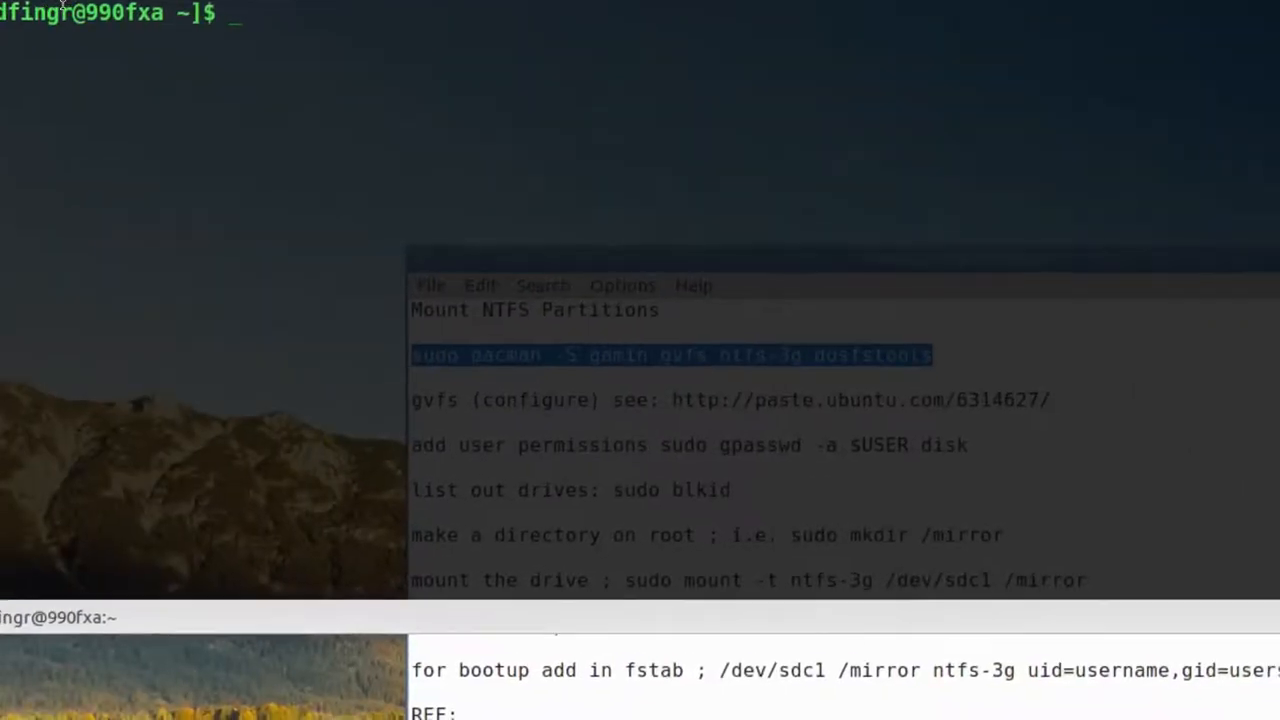
{"action": "type", "text": "su"}
{"action": "key", "text": "Return"}
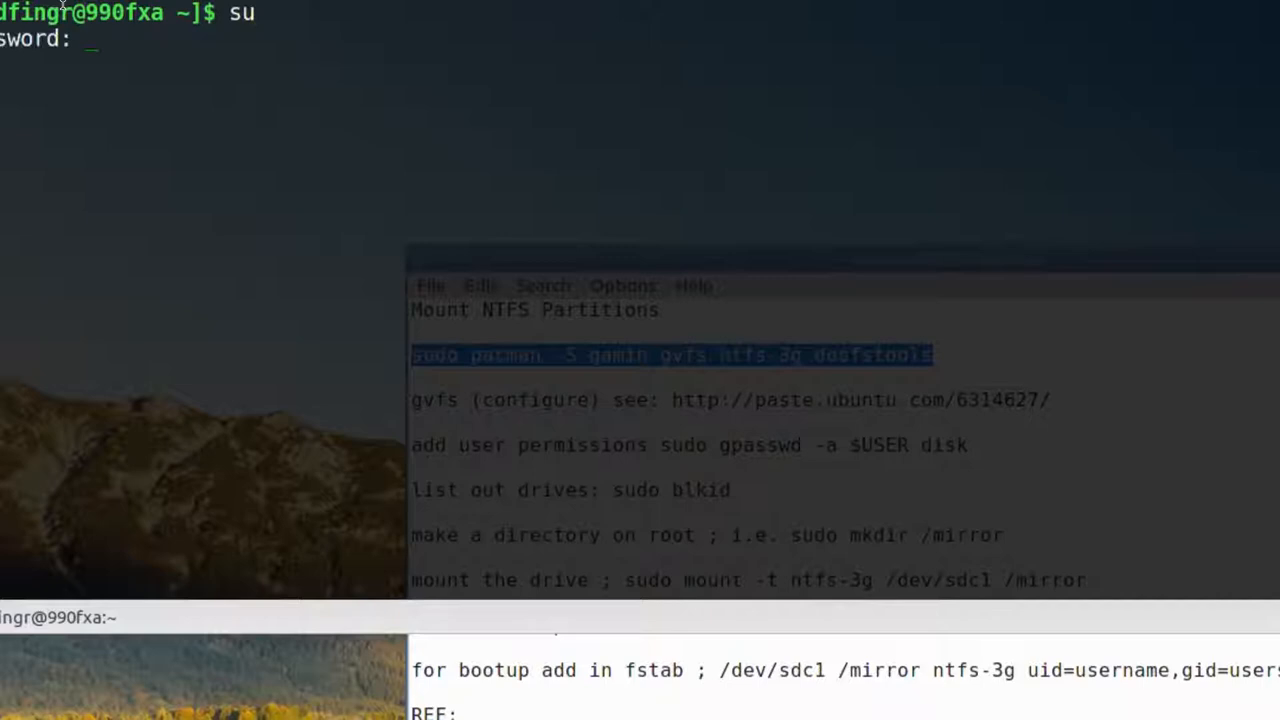
{"action": "key", "text": "Return"}
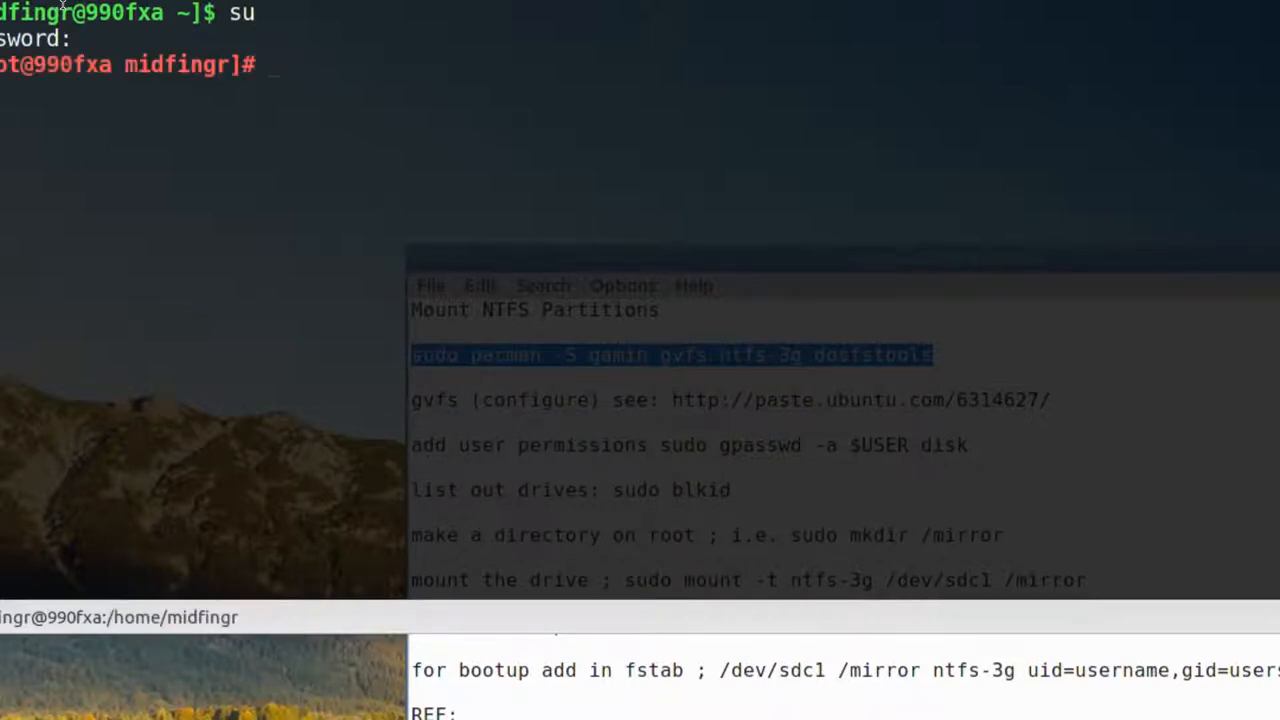
{"action": "type", "text": "cd "}
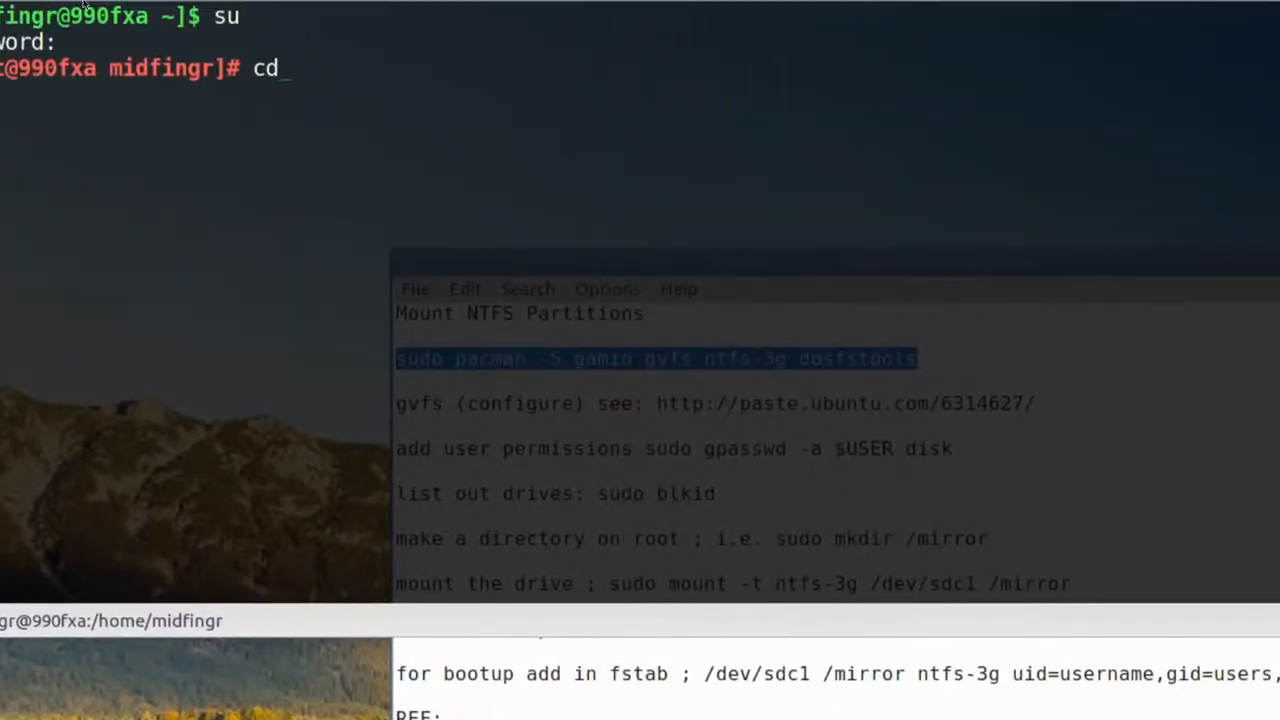
{"action": "type", "text": "/et/"}
{"action": "key", "text": "BackSpace"}
{"action": "key", "text": "Tab"}
{"action": "type", "text": "pol"}
{"action": "key", "text": "Tab"}
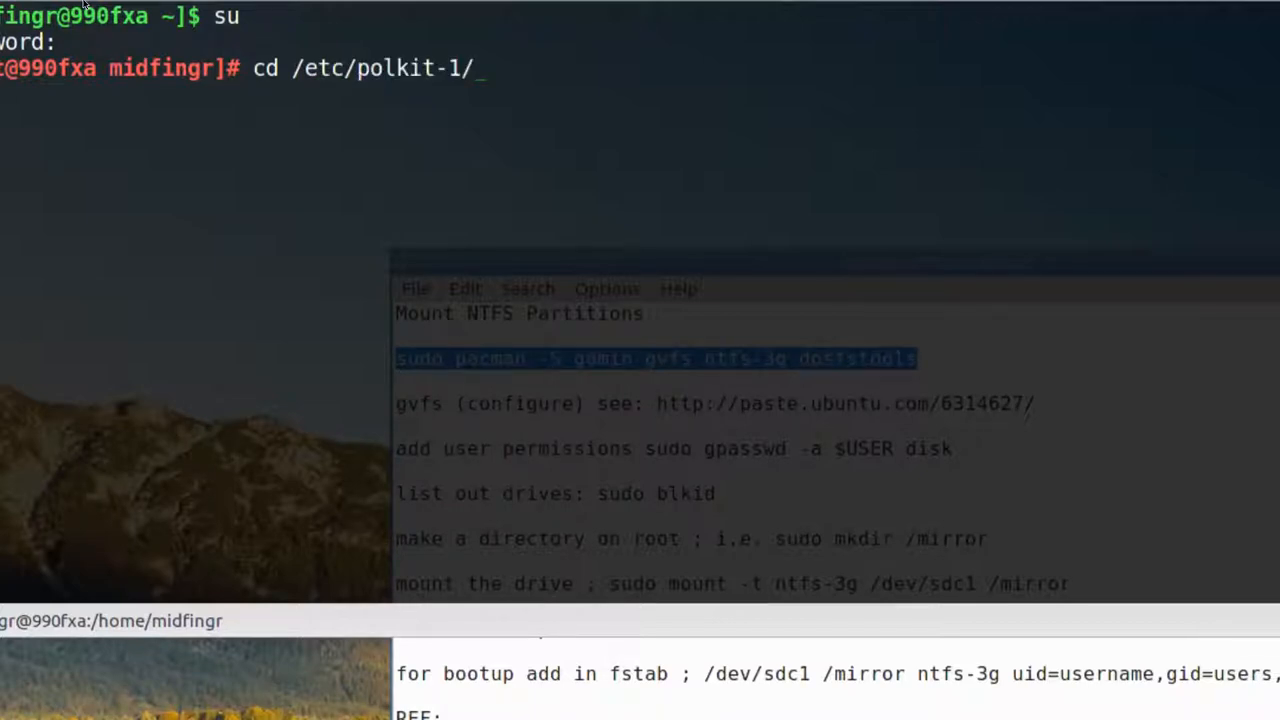
{"action": "type", "text": "rul"}
{"action": "key", "text": "Tab"}
{"action": "key", "text": "Return"}
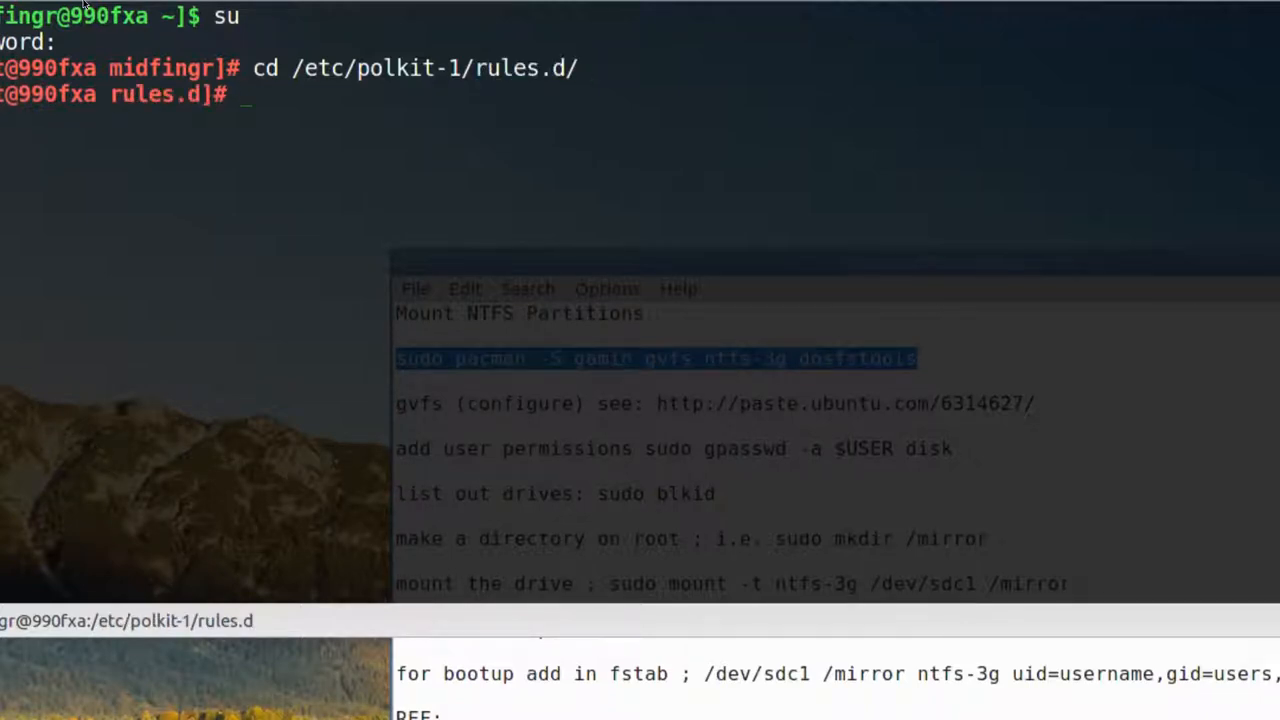
{"action": "type", "text": "ls"}
List the rules files and open 10-enable-mount.rules in Leafpad.
{"action": "key", "text": "Return"}
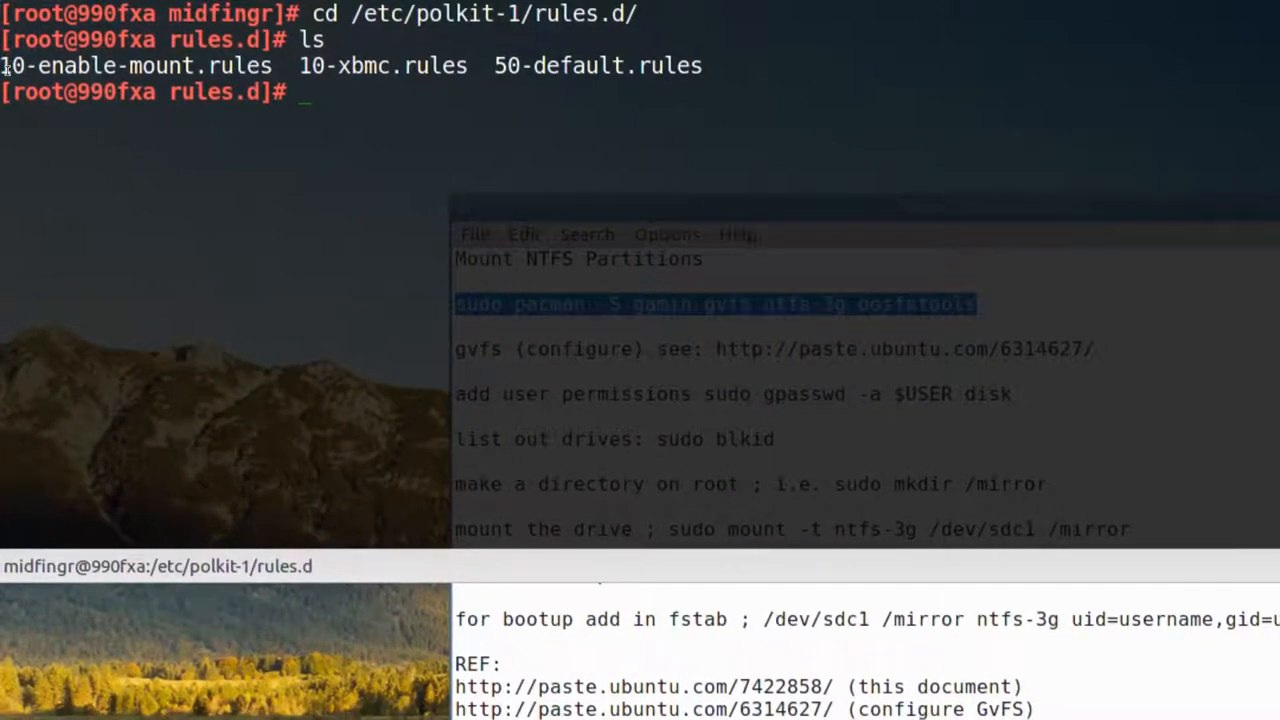
{"action": "left_click_drag", "start_coordinate": [5, 66], "coordinate": [48, 64]}
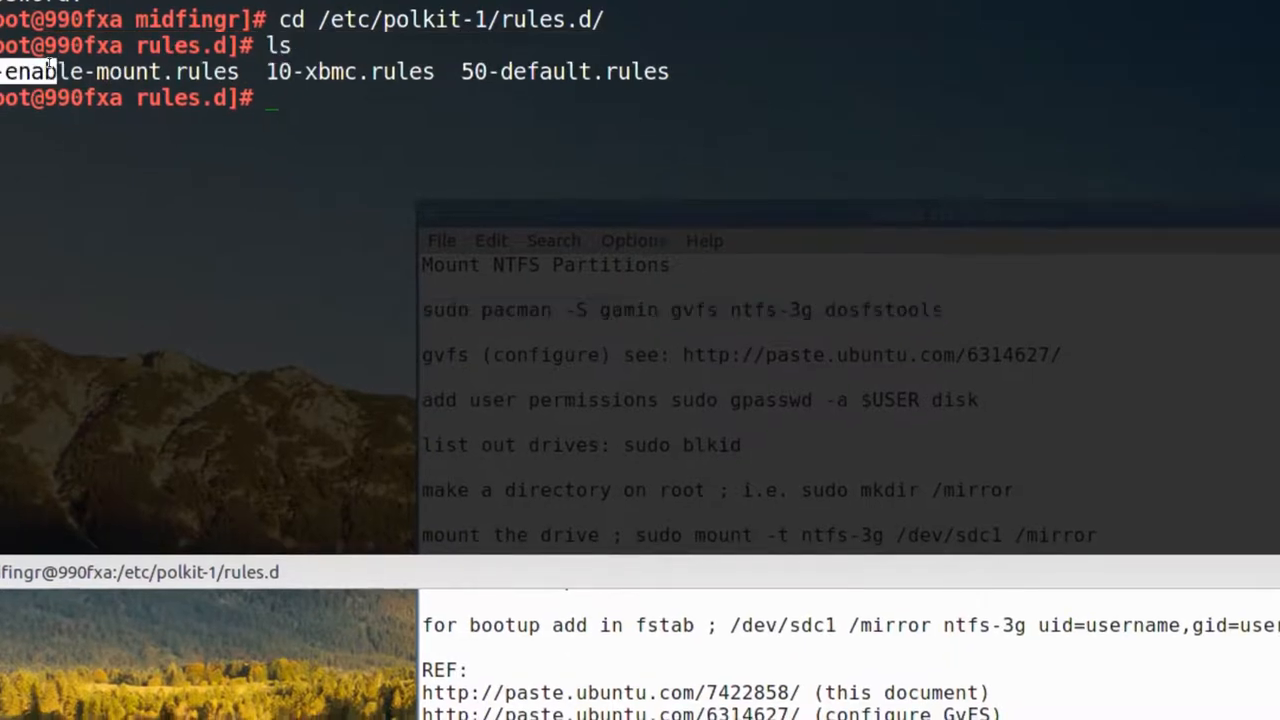
{"action": "left_click", "coordinate": [31, 70]}
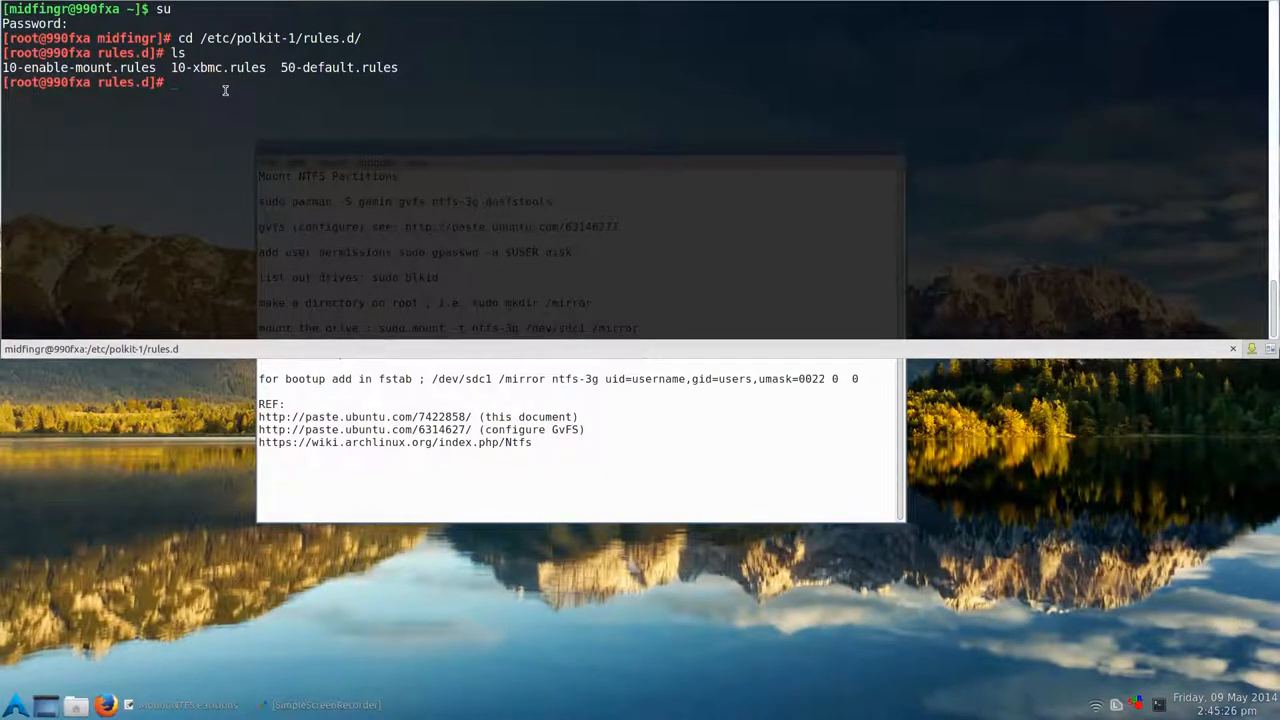
{"action": "type", "text": "leafpa"}
{"action": "type", "text": "d"}
{"action": "type", "text": " 10-"}
{"action": "type", "text": "e"}
{"action": "key", "text": "Tab"}
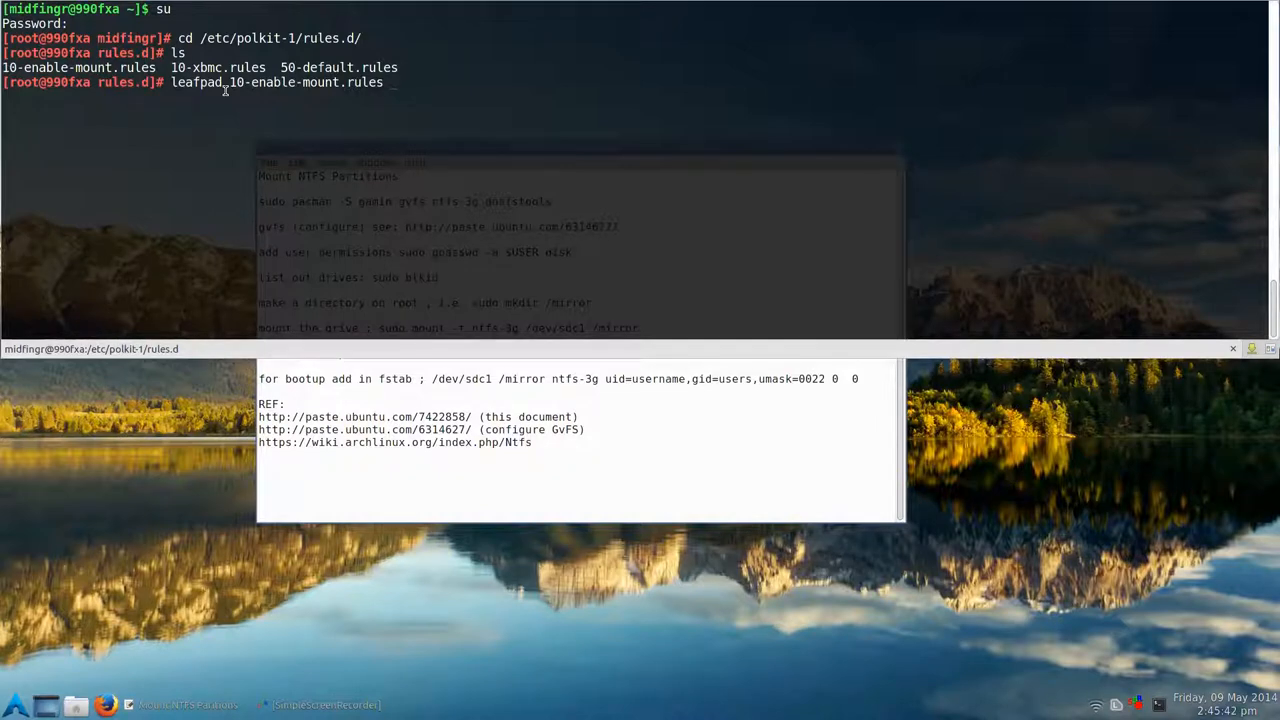
{"action": "key", "text": "Return"}
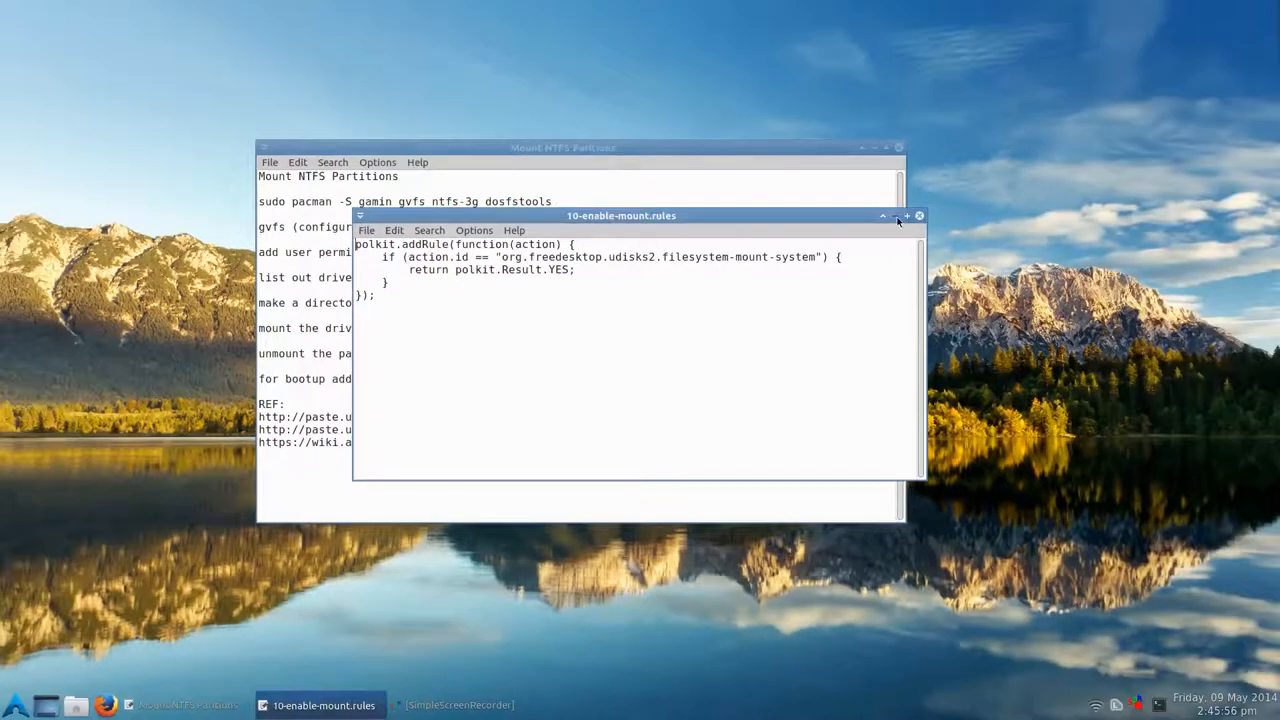
{"action": "left_click", "coordinate": [920, 216]}
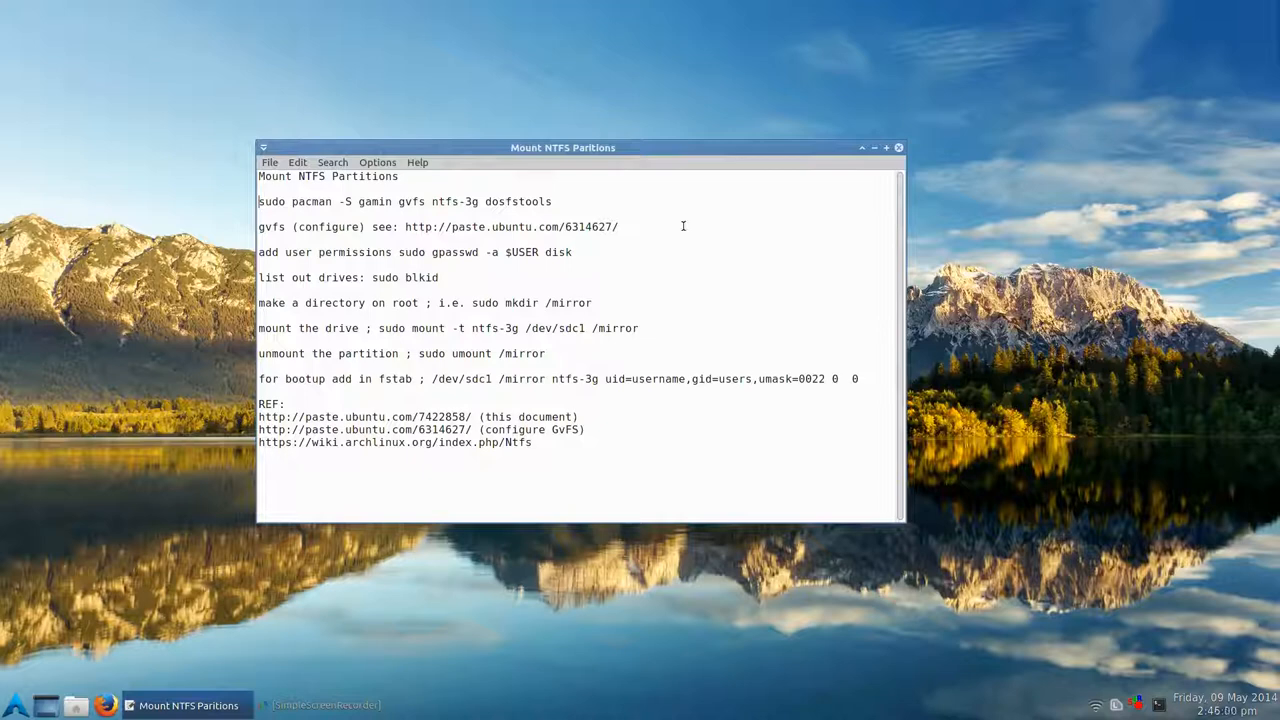
{"action": "key", "text": "F12"}
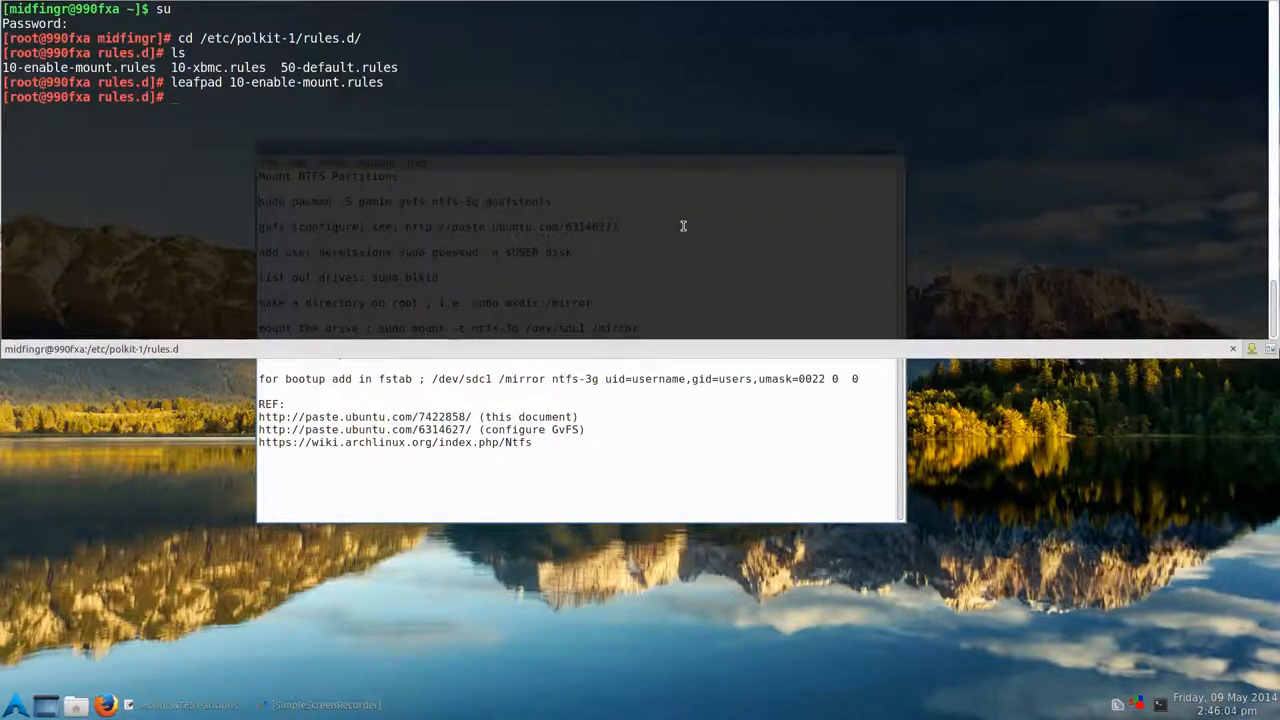
{"action": "key", "text": "F12"}
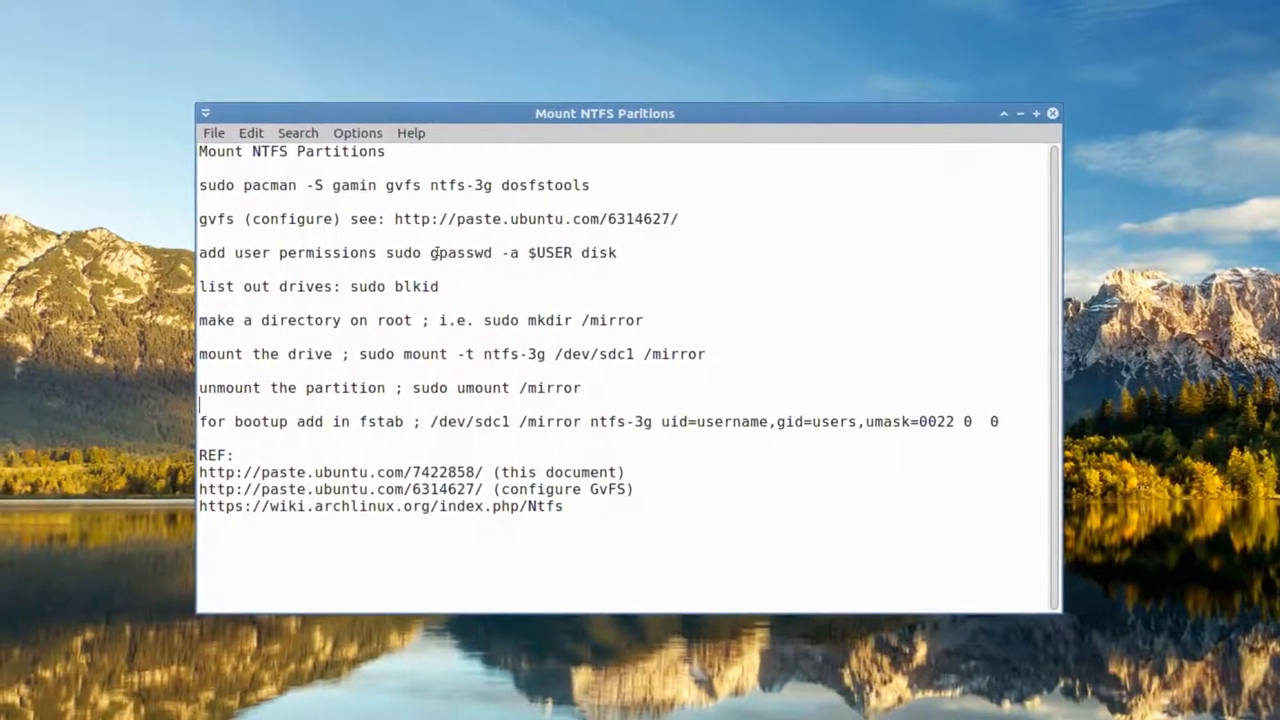
{"action": "left_click_drag", "start_coordinate": [425, 251], "coordinate": [512, 253]}
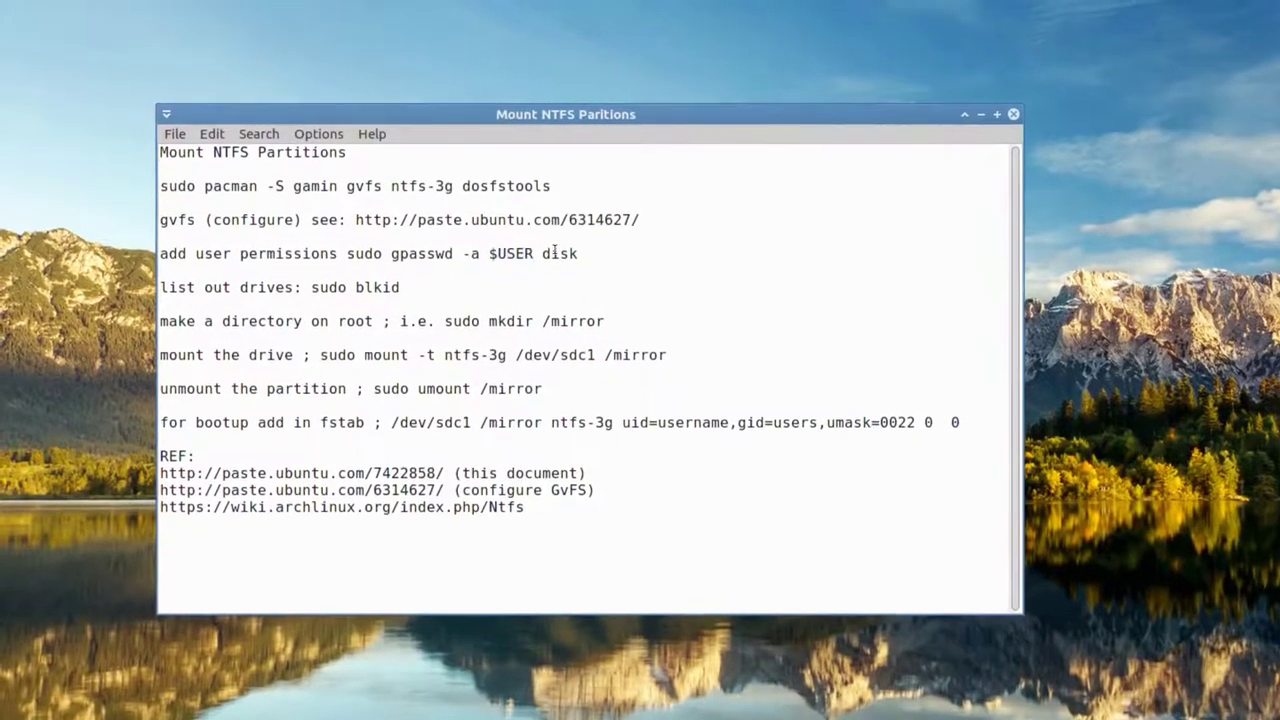
{"action": "double_click", "coordinate": [556, 252]}
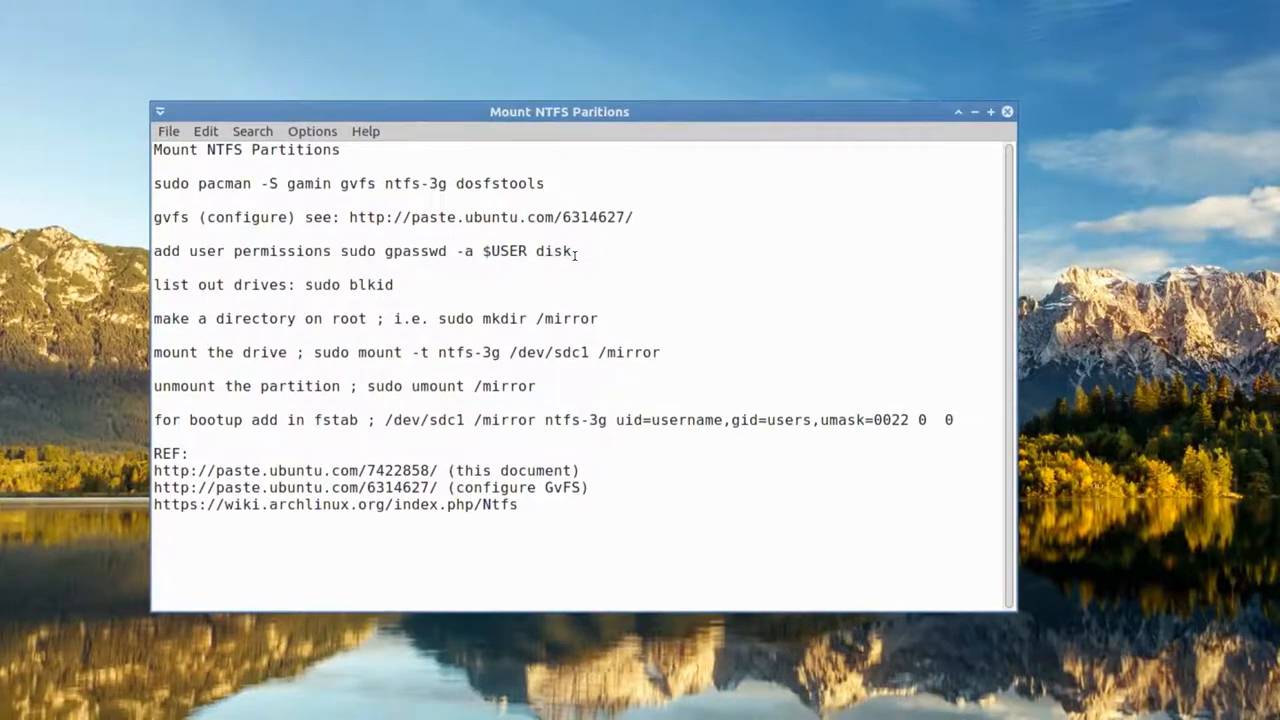
{"action": "left_click", "coordinate": [575, 252]}
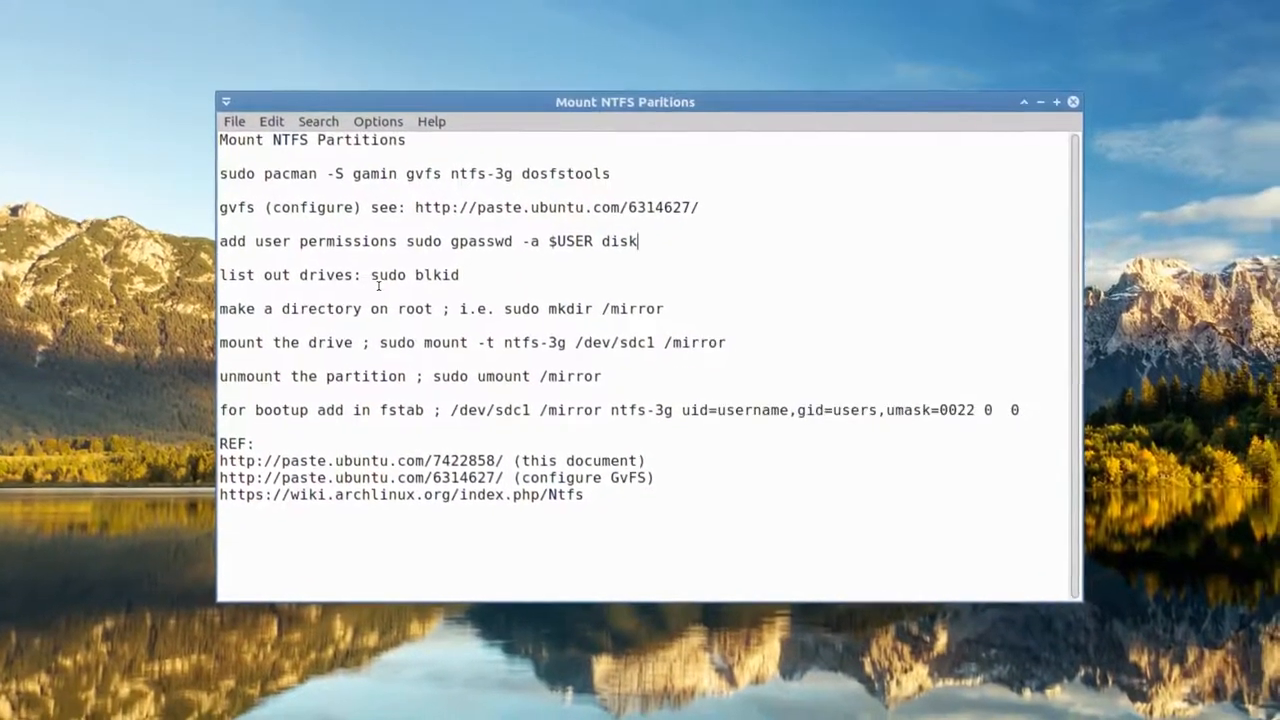
{"action": "left_click_drag", "start_coordinate": [374, 280], "coordinate": [459, 280]}
{"action": "left_click", "coordinate": [449, 280]}
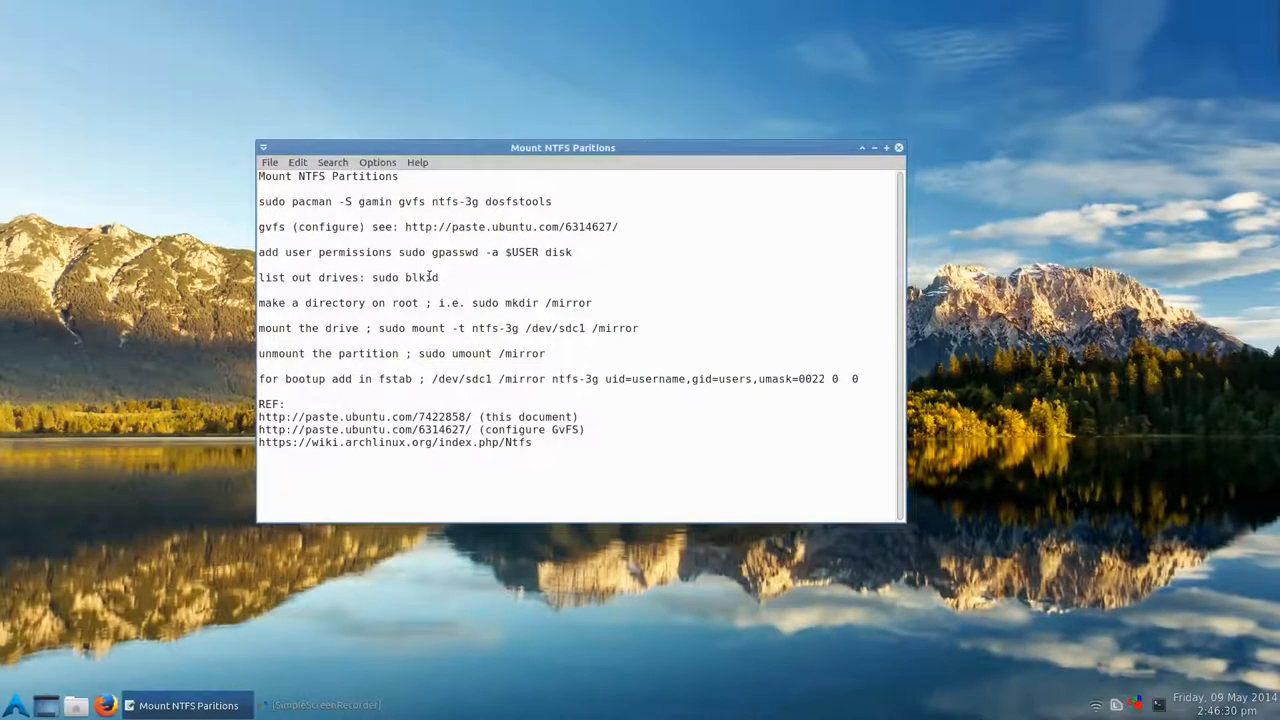
Leave the root shell and run sudo blkid to list the drives.
{"action": "key", "text": "F12"}
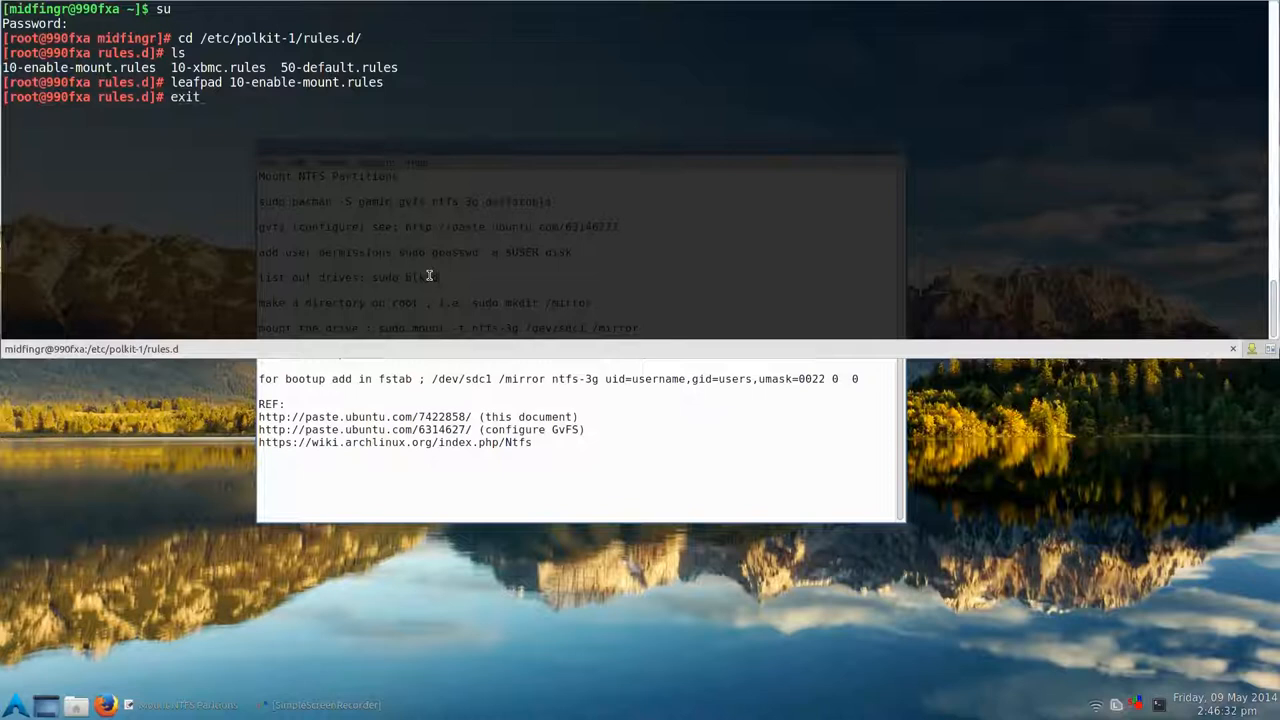
{"action": "key", "text": "Return"}
{"action": "key", "text": "ctrl+l"}
{"action": "type", "text": "sudo b"}
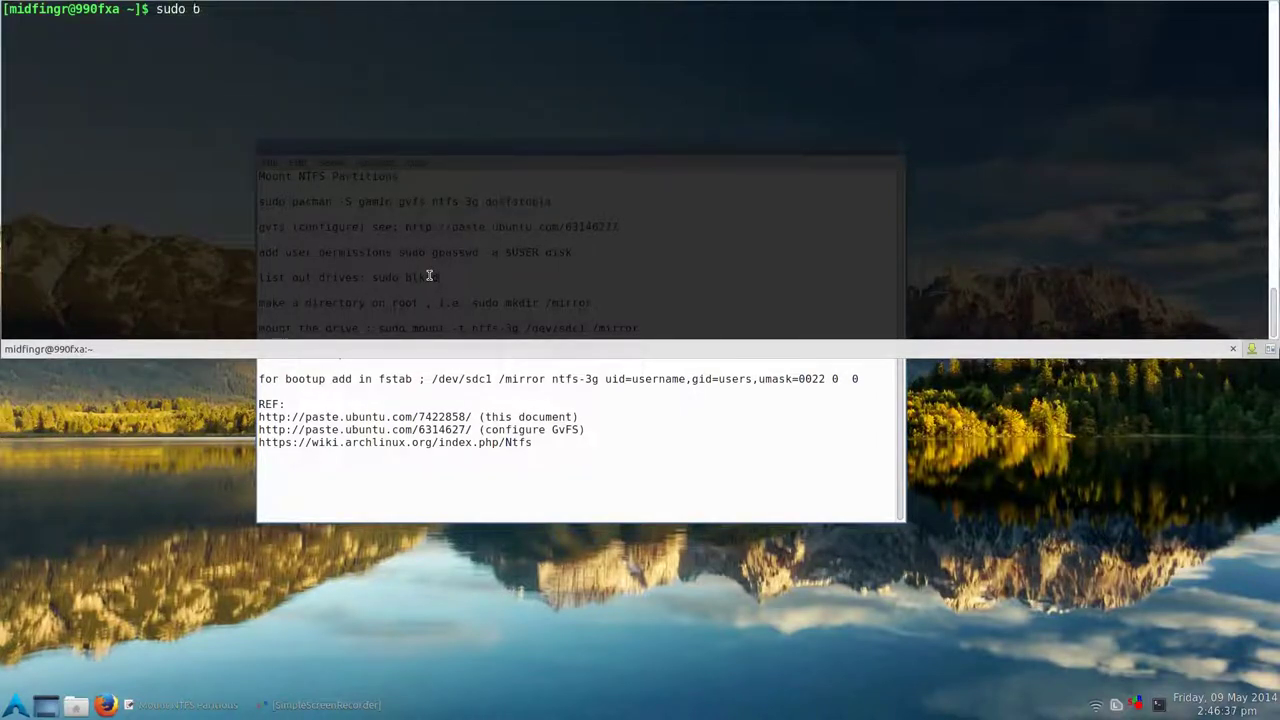
{"action": "type", "text": "lki"}
{"action": "type", "text": "d"}
{"action": "key", "text": "Return"}
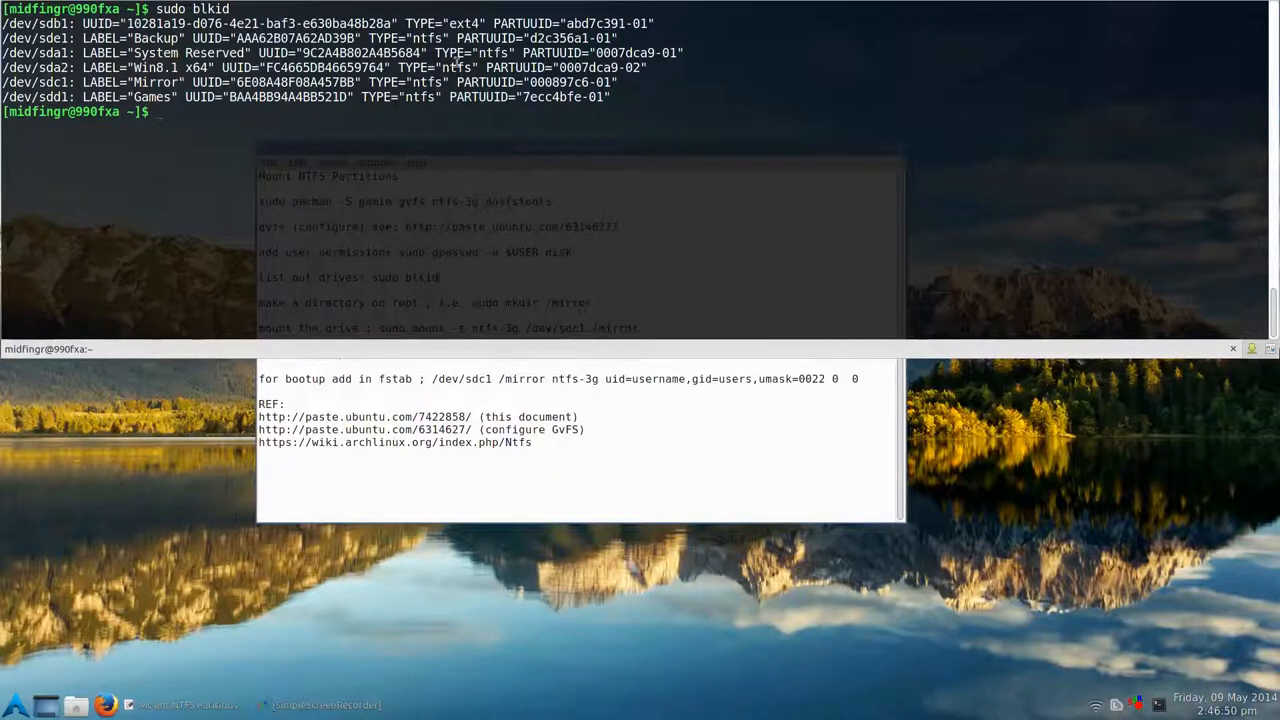
Point out /dev/sdc1 with label Mirror and type ntfs in the blkid output.
{"action": "double_click", "coordinate": [463, 22]}
{"action": "left_click", "coordinate": [662, 24]}
{"action": "double_click", "coordinate": [153, 81]}
{"action": "double_click", "coordinate": [18, 81]}
{"action": "left_click_drag", "start_coordinate": [4, 82], "coordinate": [26, 82]}
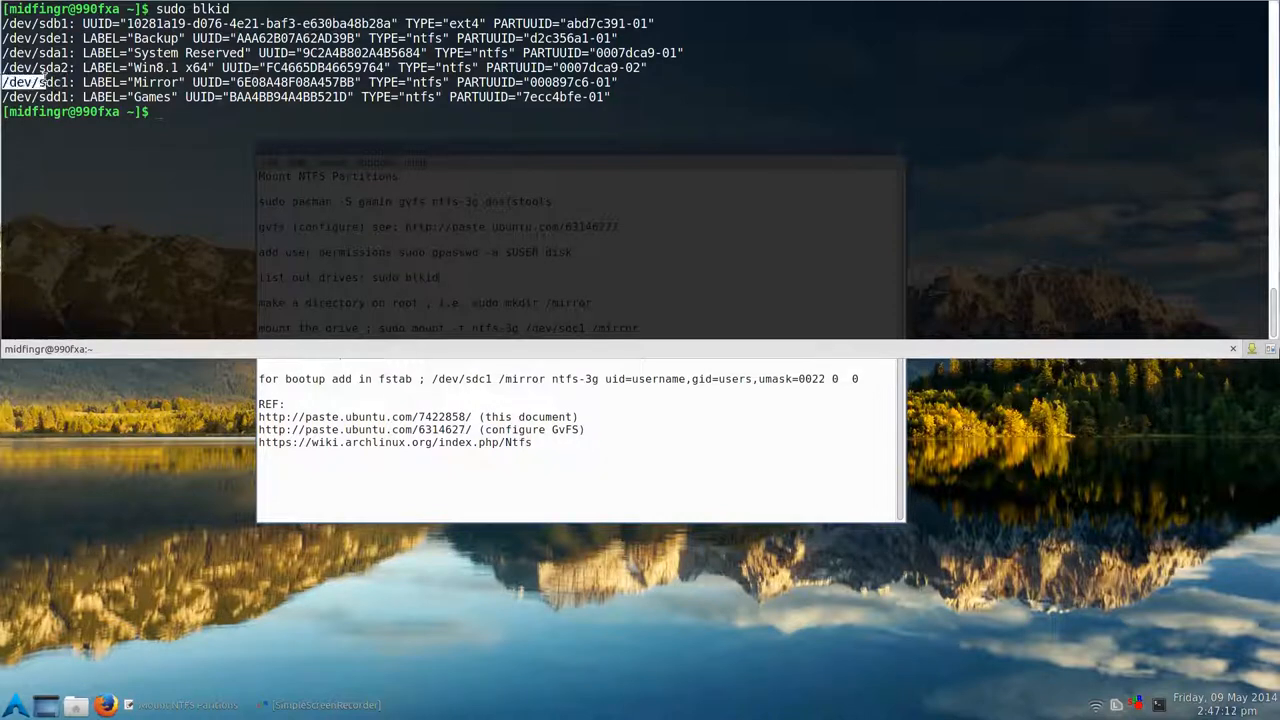
{"action": "left_click_drag", "start_coordinate": [26, 82], "coordinate": [66, 82]}
{"action": "double_click", "coordinate": [424, 83]}
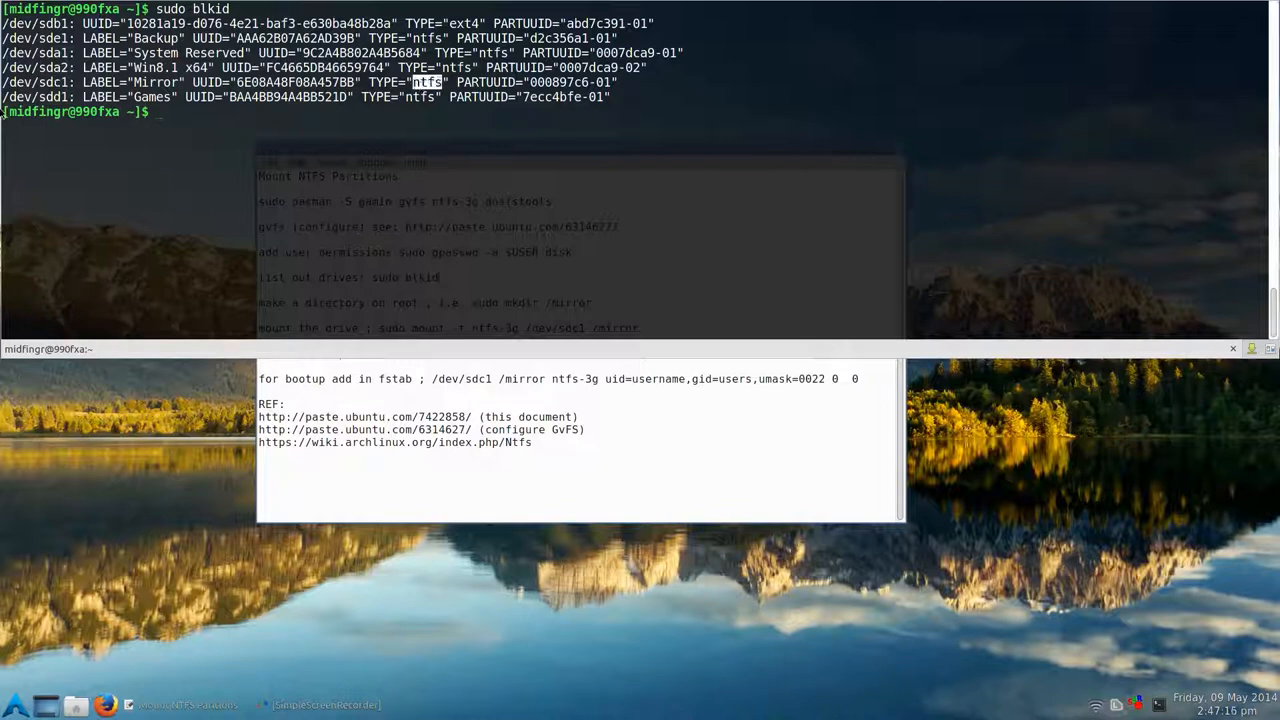
{"action": "double_click", "coordinate": [50, 82]}
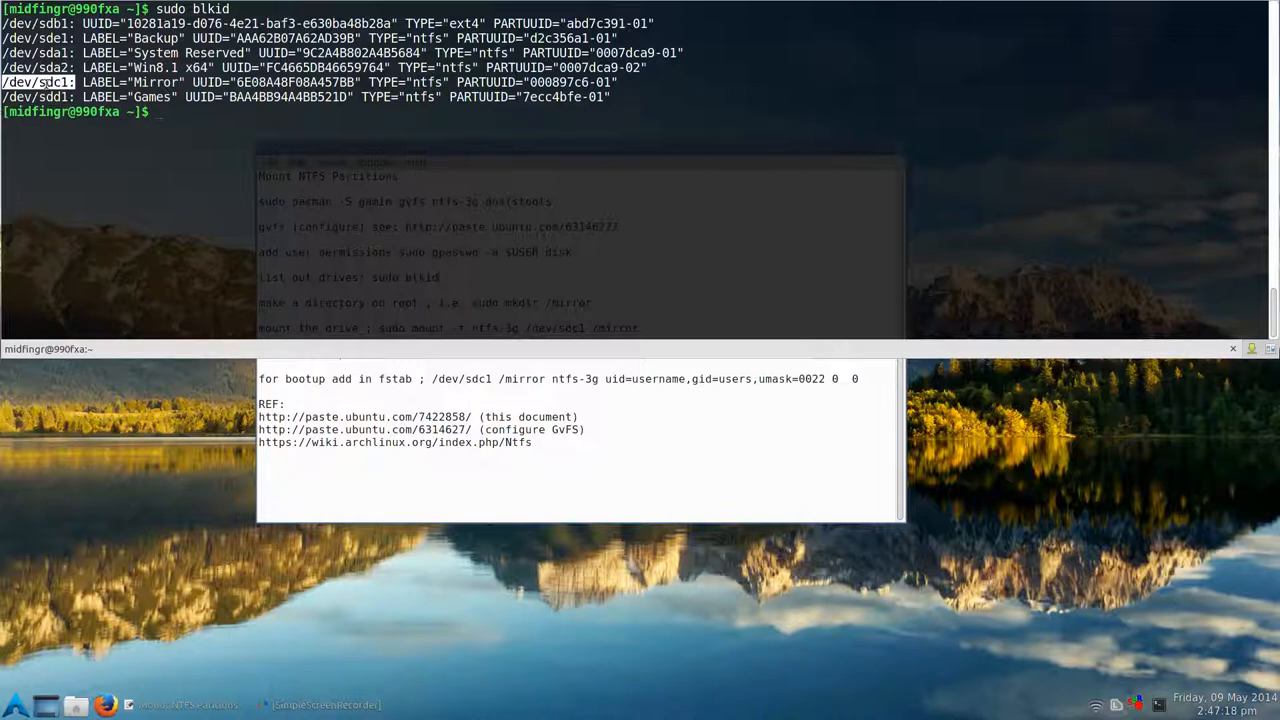
{"action": "left_click", "coordinate": [47, 83]}
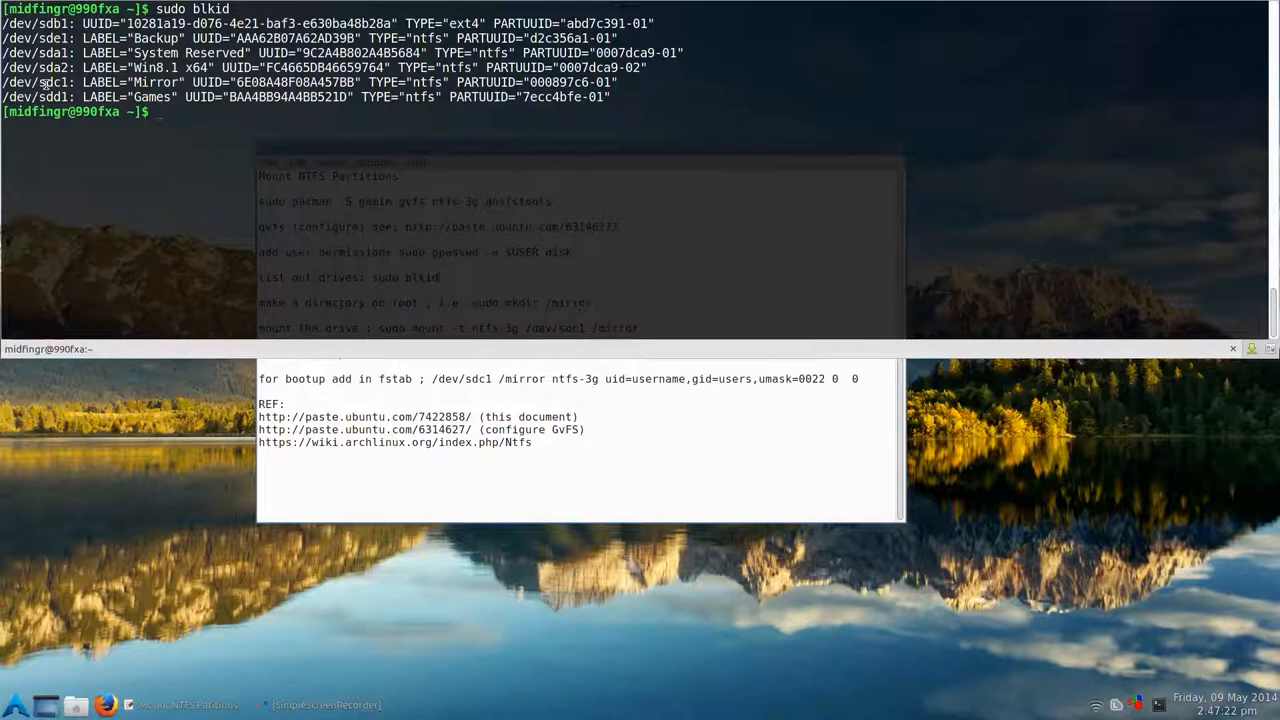
Create the /mirror directory with sudo mkdir, then return to the notes.
{"action": "key", "text": "ctrl+l"}
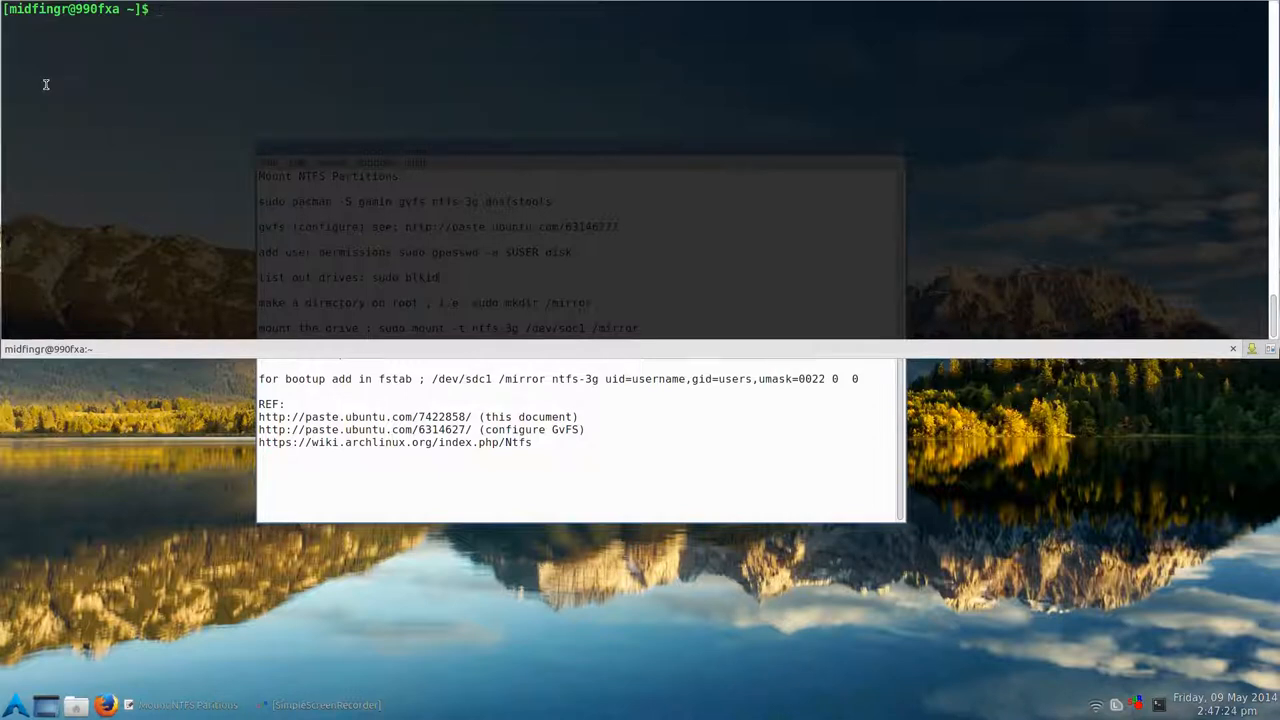
{"action": "type", "text": "sudo mkd"}
{"action": "type", "text": "ir"}
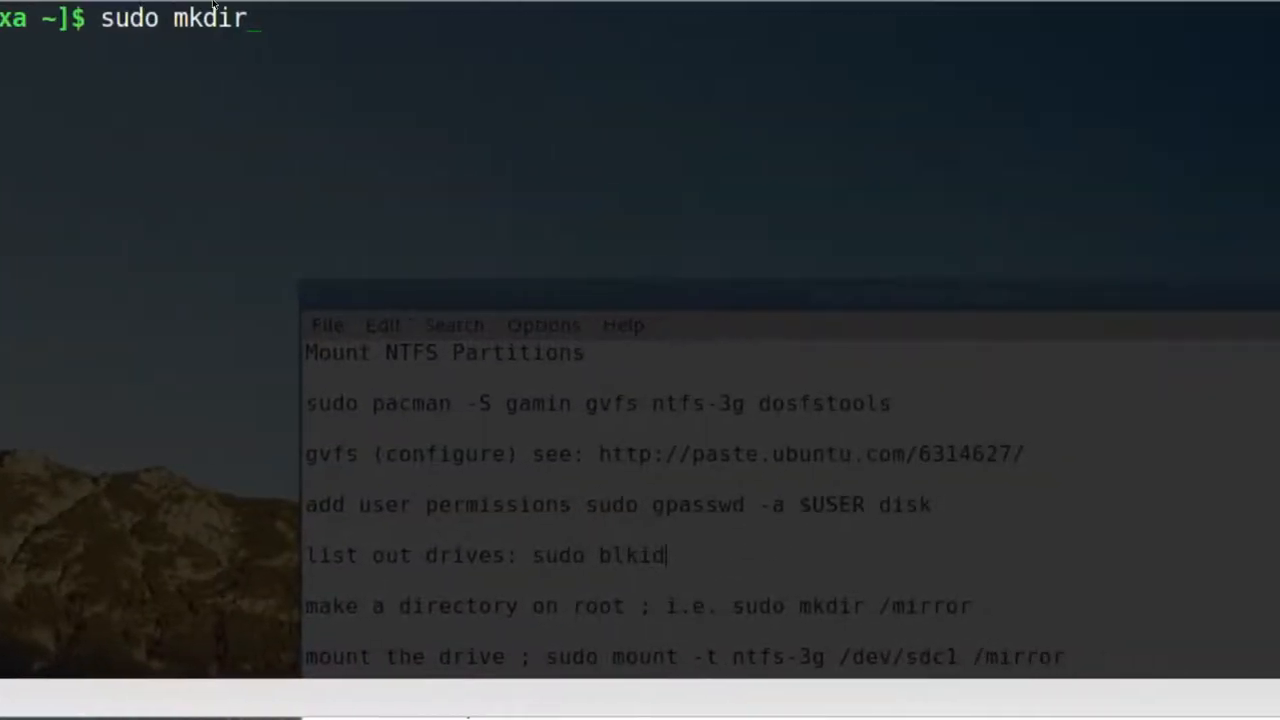
{"action": "type", "text": " /"}
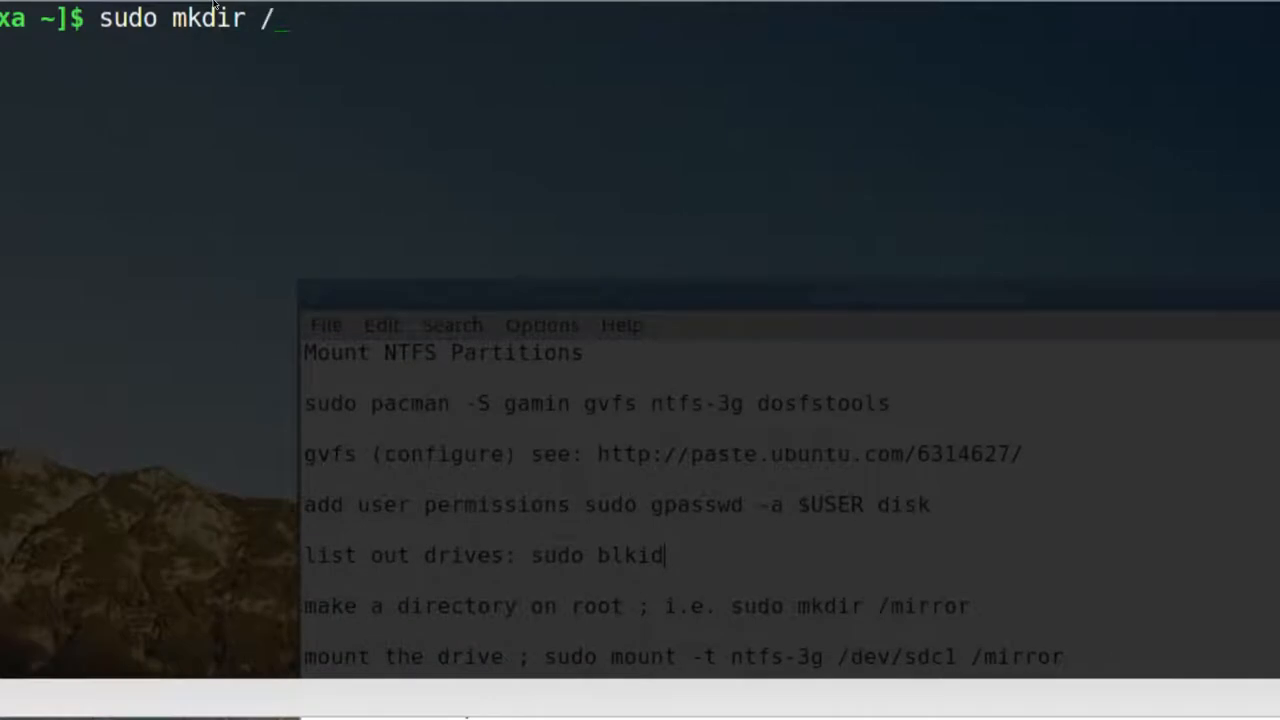
{"action": "type", "text": "mi"}
{"action": "type", "text": "rror"}
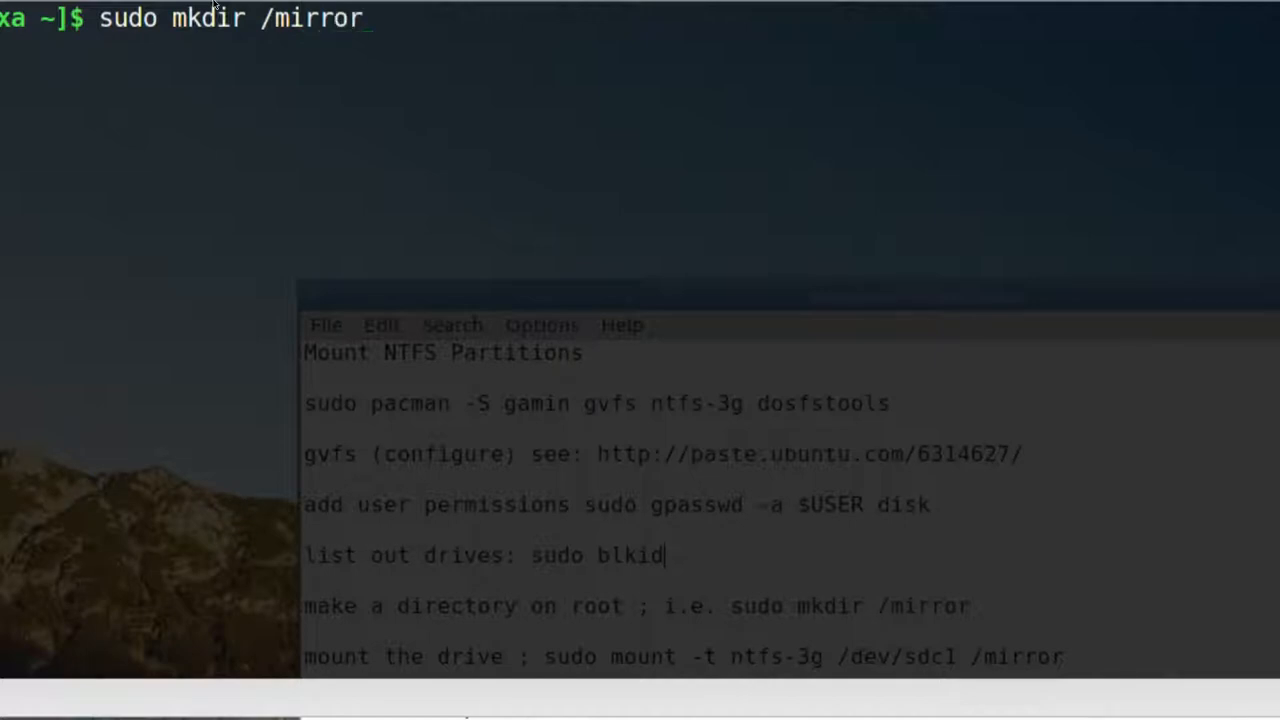
{"action": "key", "text": "Return"}
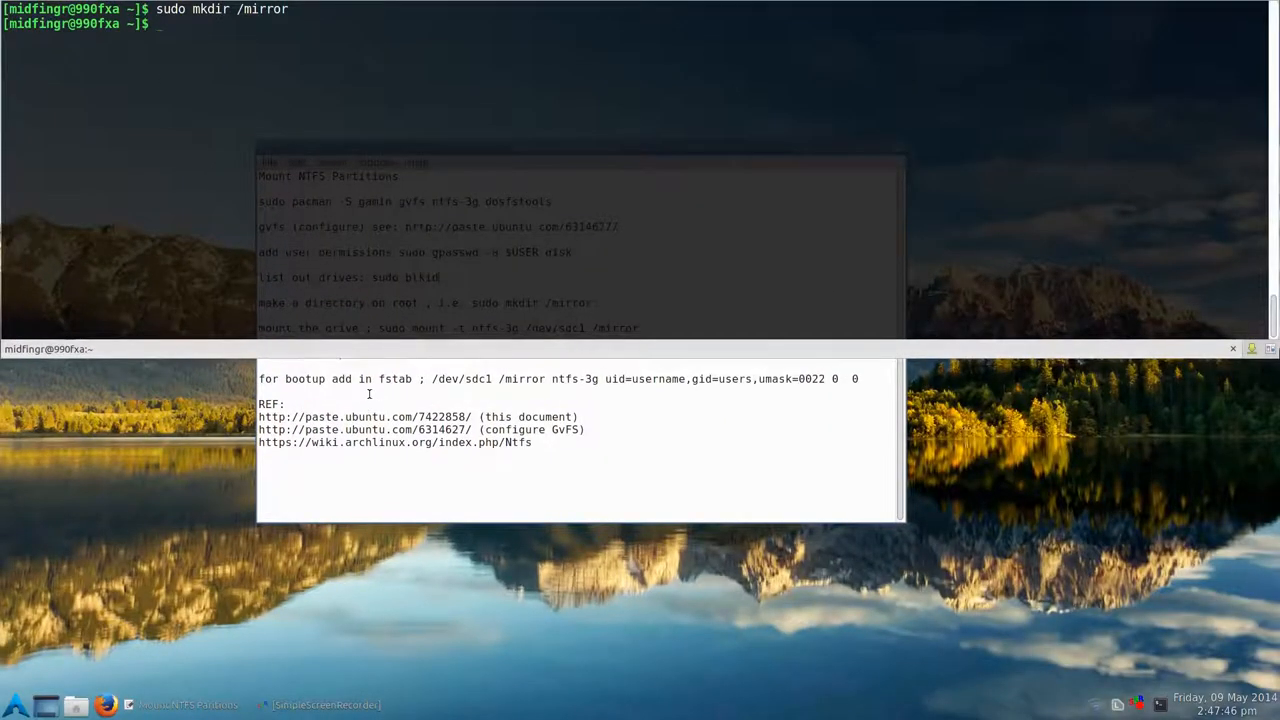
{"action": "left_click", "coordinate": [369, 394]}
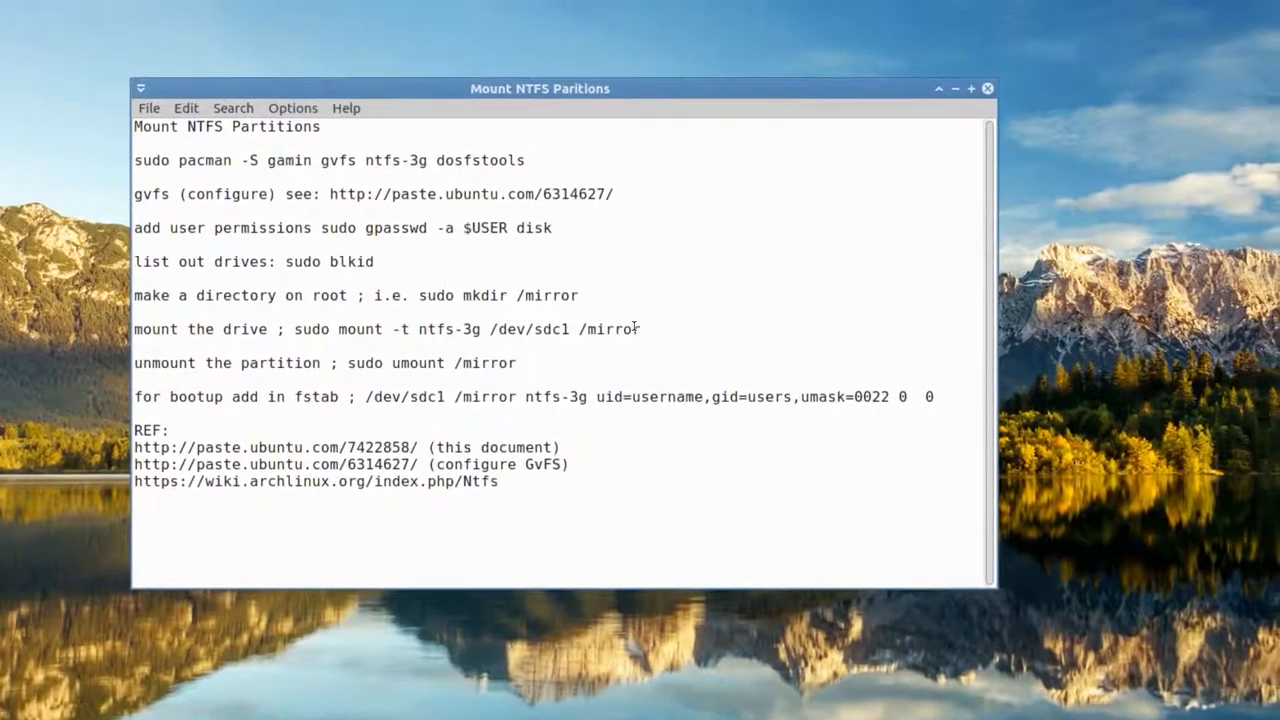
Run 'sudo mount -t ntfs-3g /dev/sdc1 /mirror' pasted from the notes.
{"action": "left_click", "coordinate": [651, 328]}
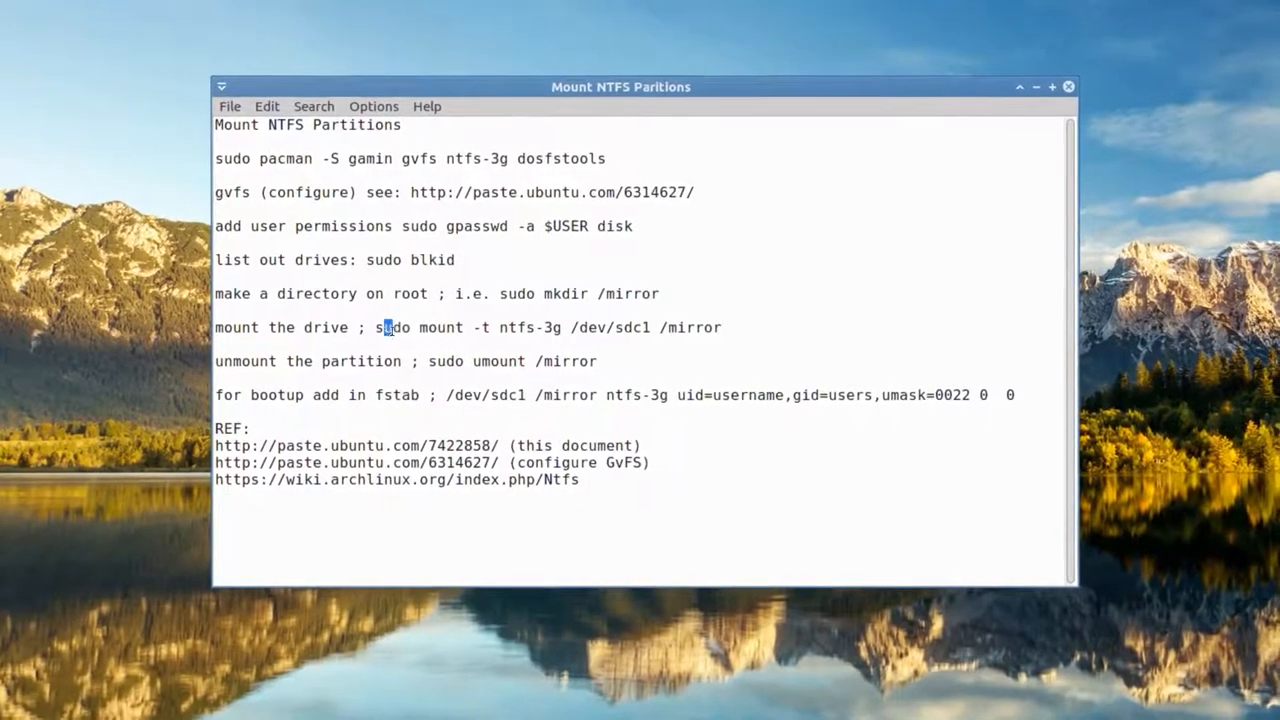
{"action": "left_click", "coordinate": [403, 330]}
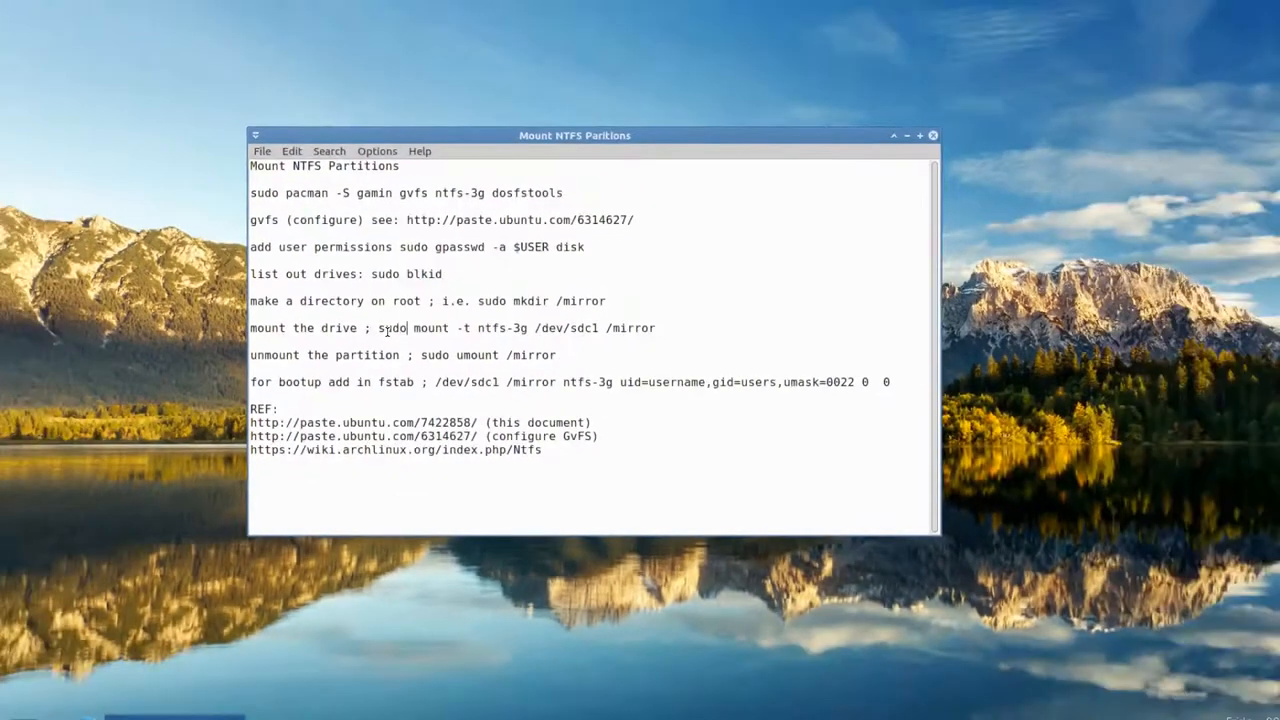
{"action": "left_click_drag", "start_coordinate": [380, 329], "coordinate": [652, 328]}
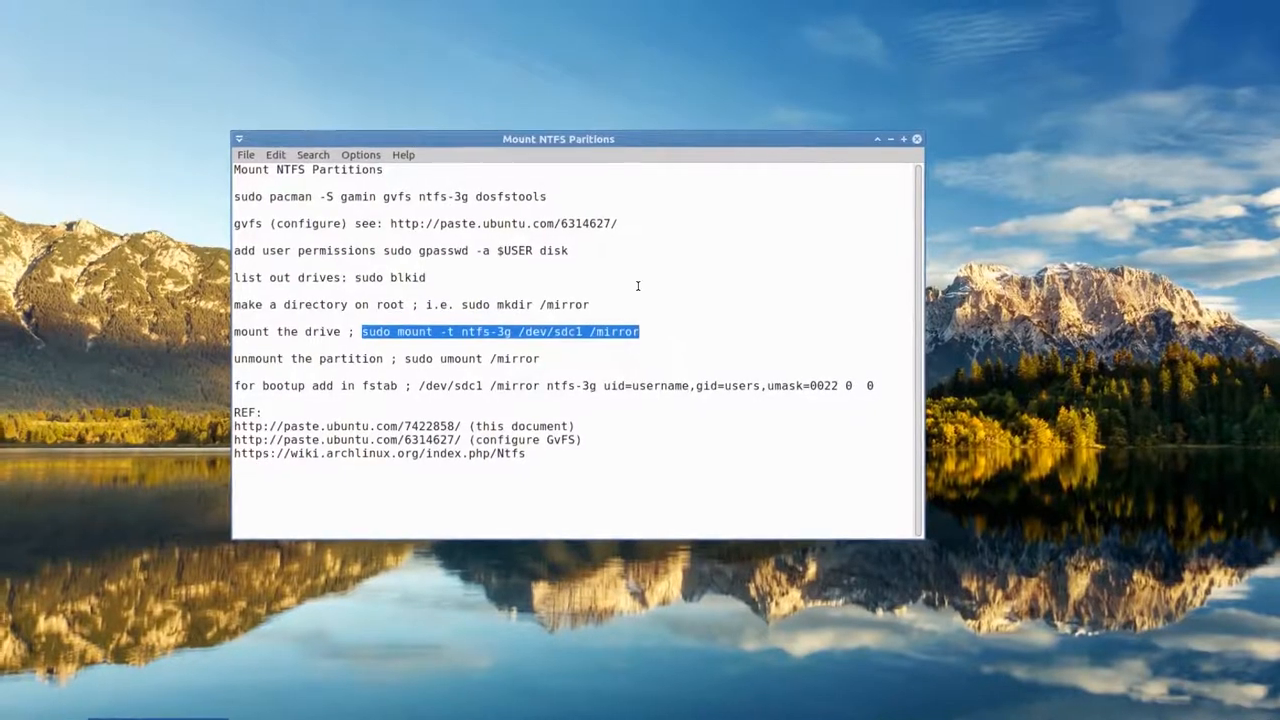
{"action": "key", "text": "F12"}
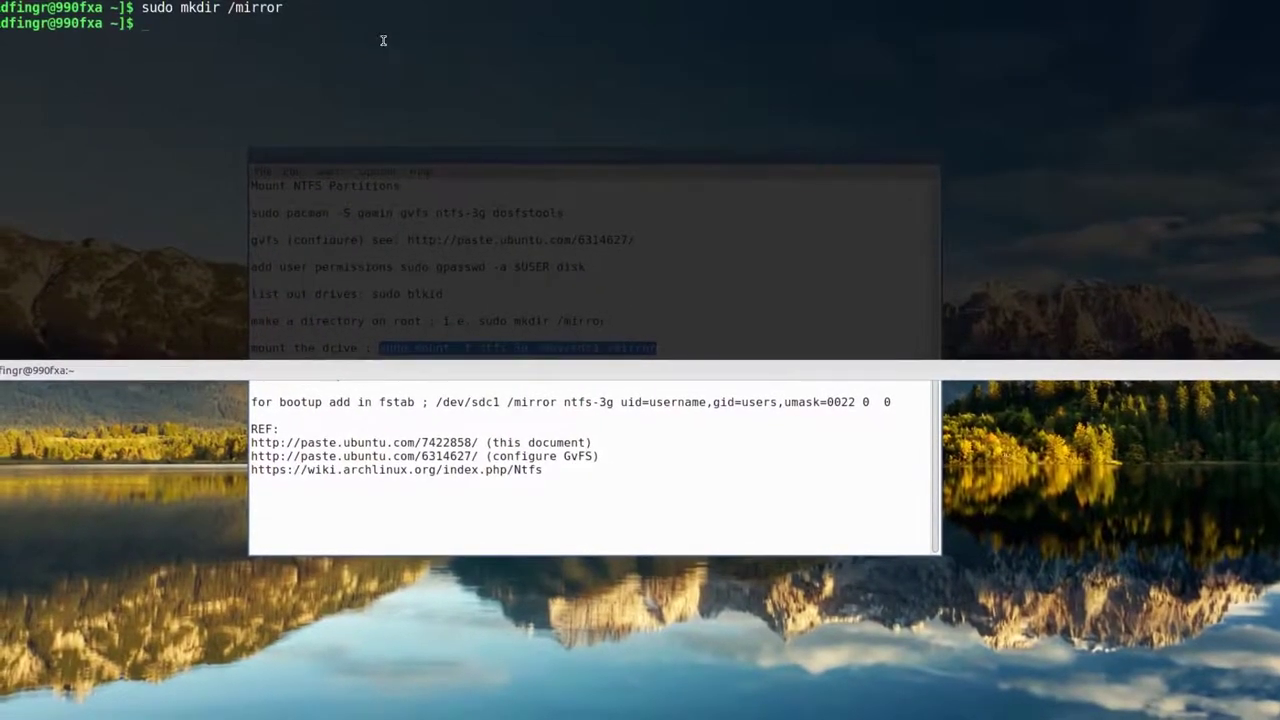
{"action": "type", "text": "sudo mkdir /mirror"}
{"action": "right_click", "coordinate": [383, 37]}
{"action": "type", "text": "sudo mkdir /mirror"}
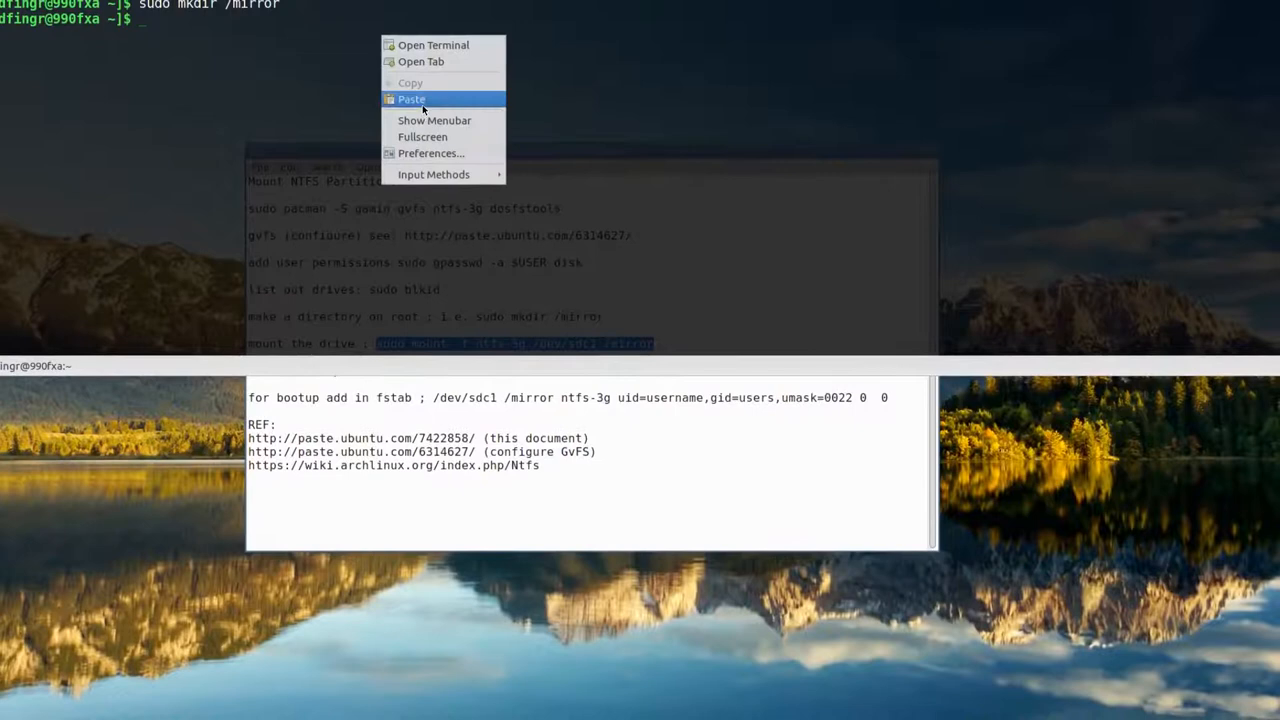
{"action": "left_click", "coordinate": [422, 104]}
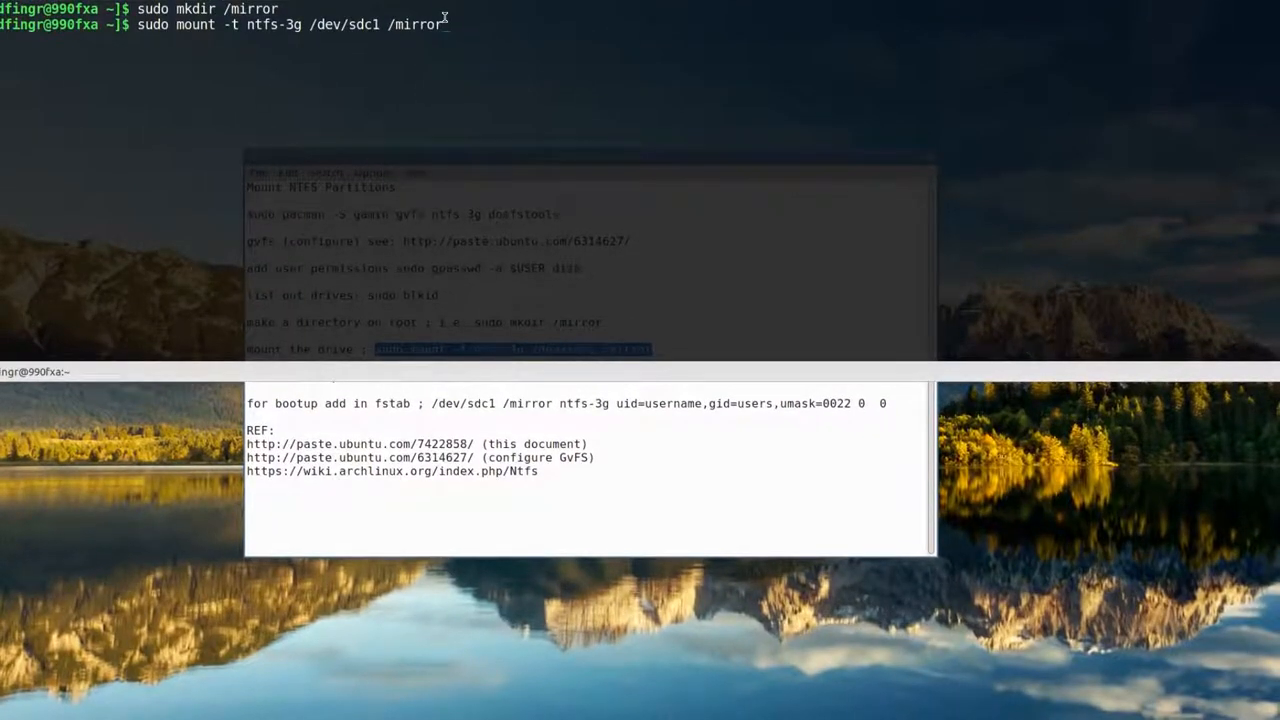
{"action": "key", "text": "Return"}
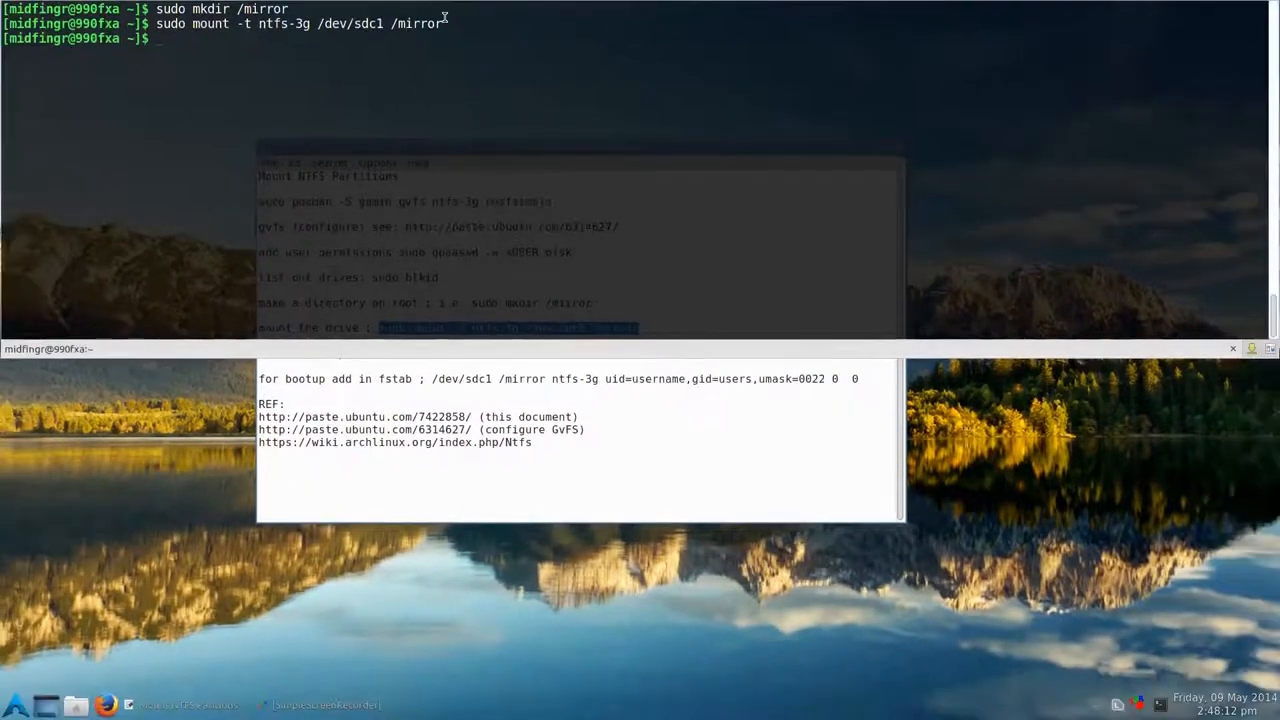
{"action": "left_click", "coordinate": [130, 633]}
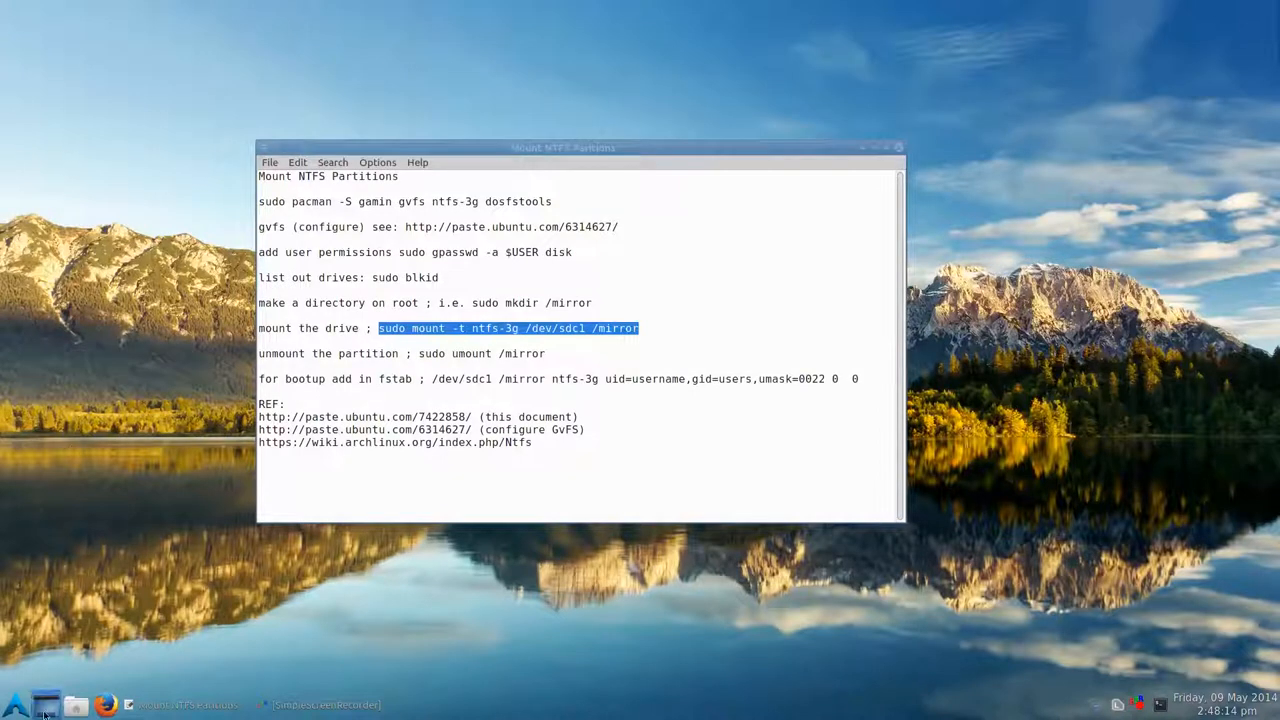
{"action": "left_click", "coordinate": [75, 705]}
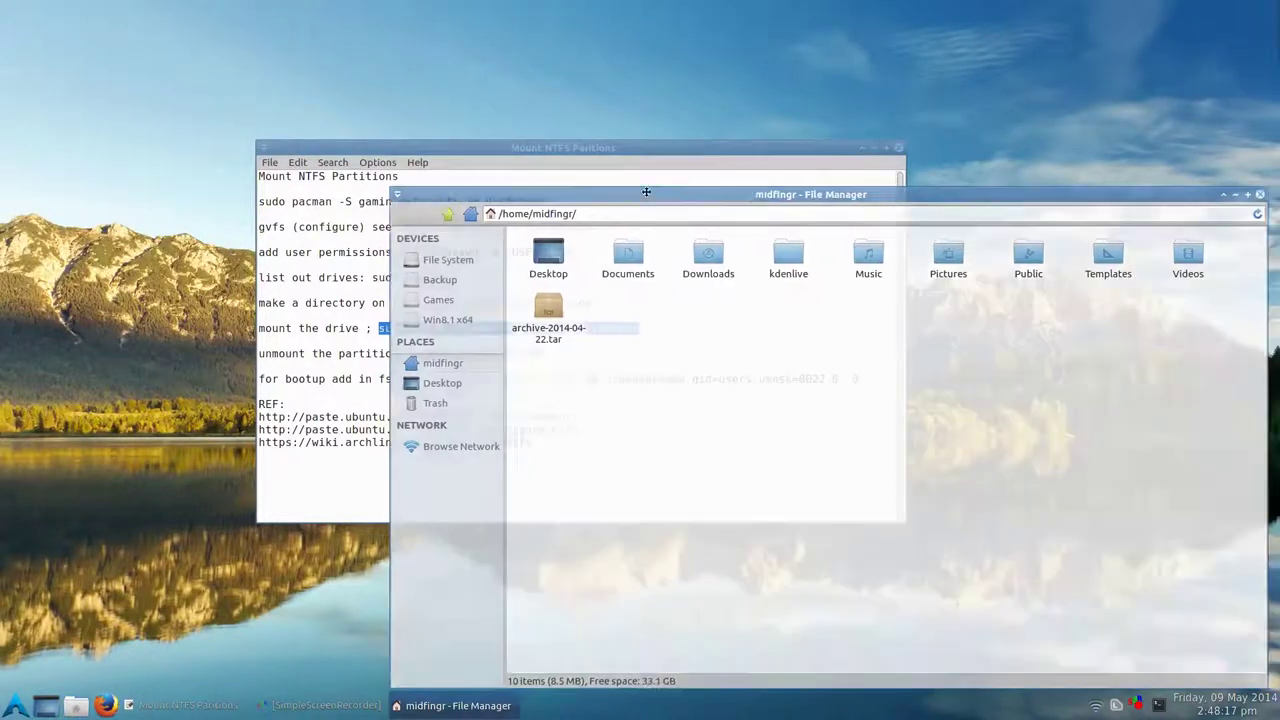
{"action": "left_click_drag", "start_coordinate": [681, 194], "coordinate": [483, 136]}
{"action": "left_click", "coordinate": [474, 154]}
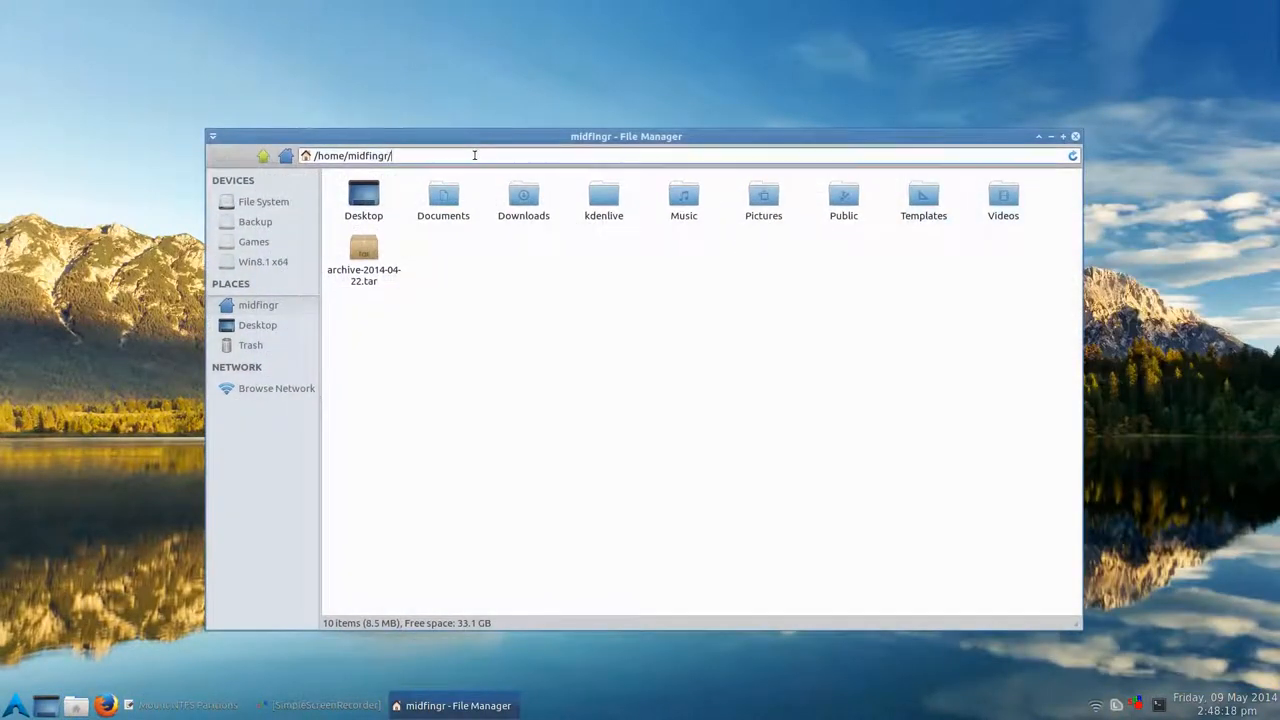
{"action": "triple_click", "coordinate": [474, 155]}
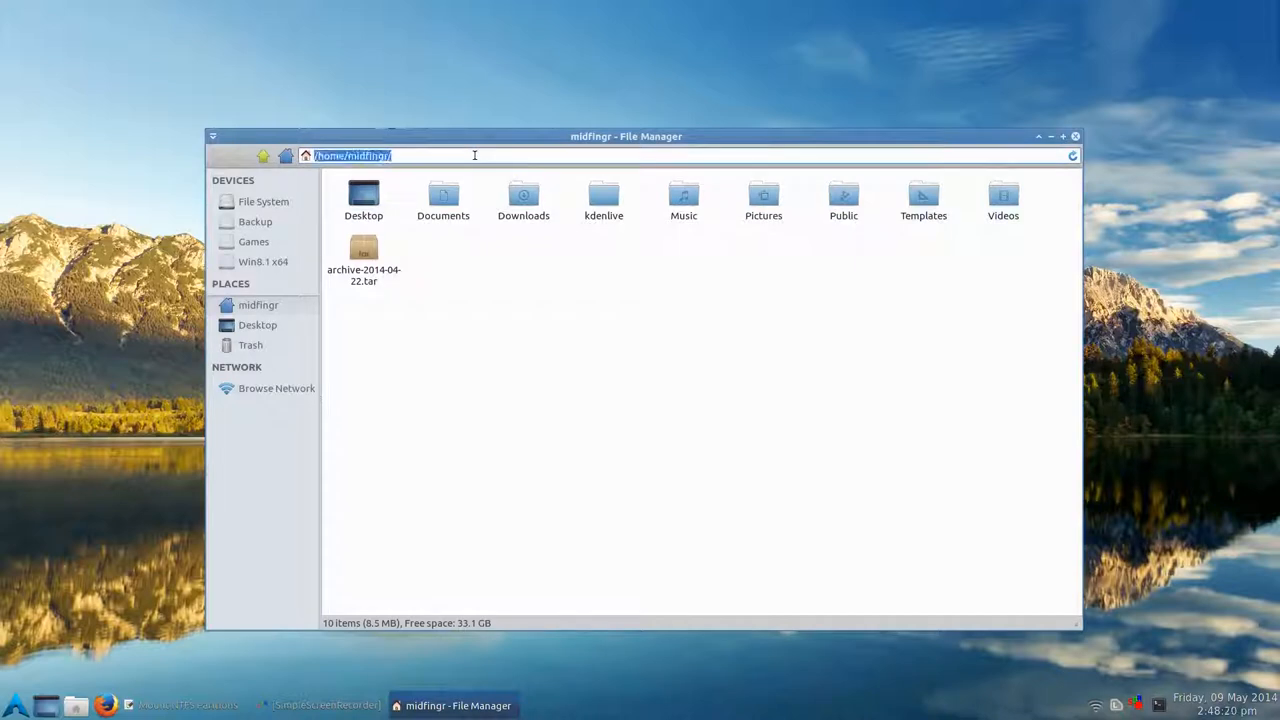
{"action": "type", "text": "/"}
{"action": "key", "text": "Return"}
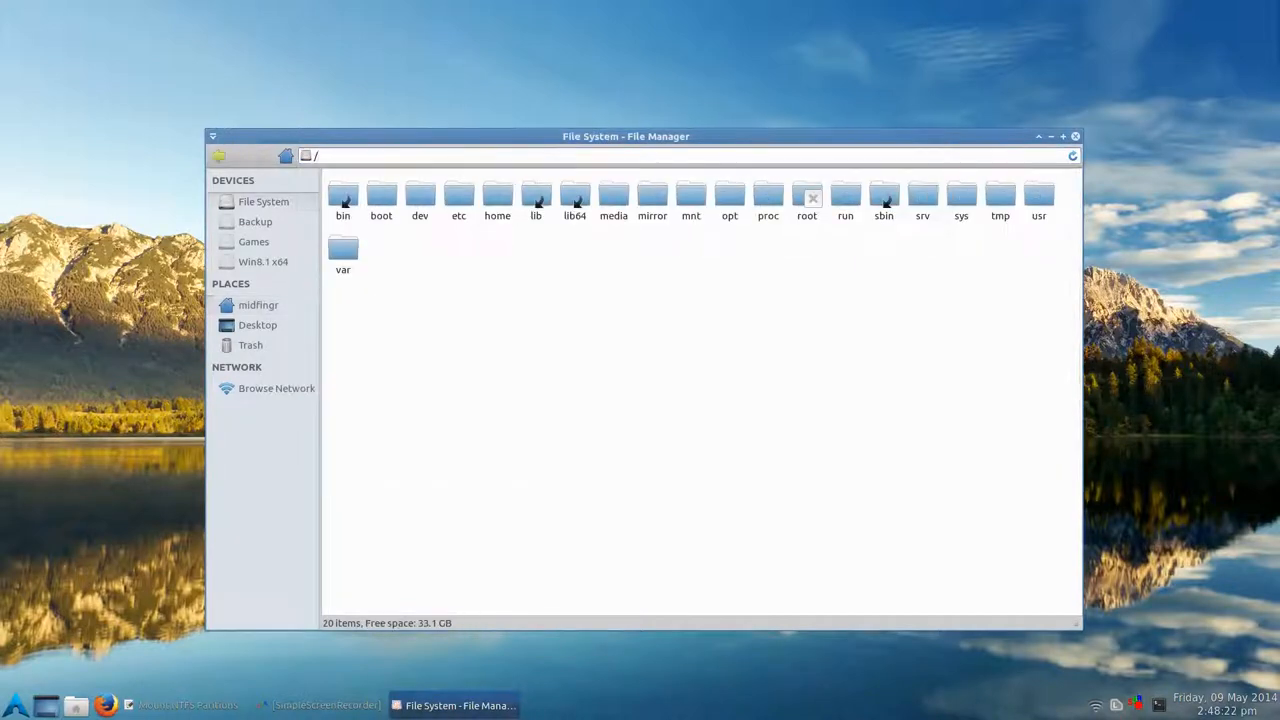
{"action": "left_click", "coordinate": [664, 219]}
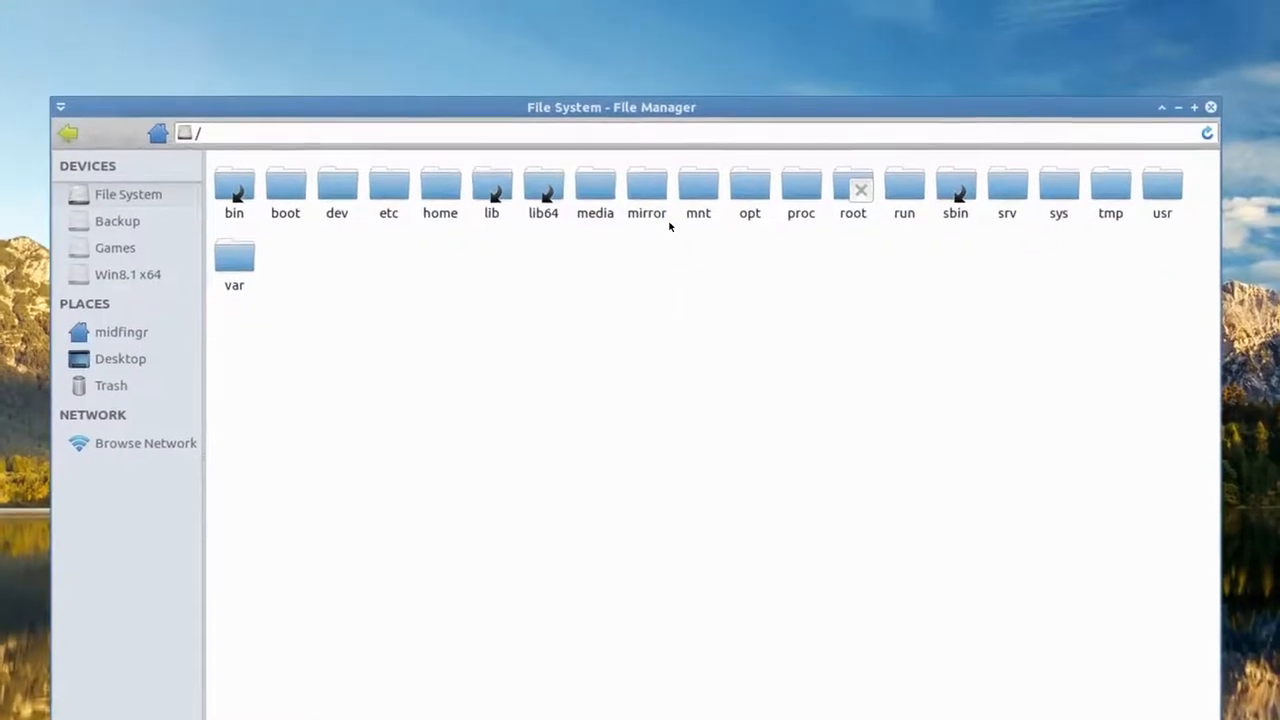
{"action": "double_click", "coordinate": [670, 222]}
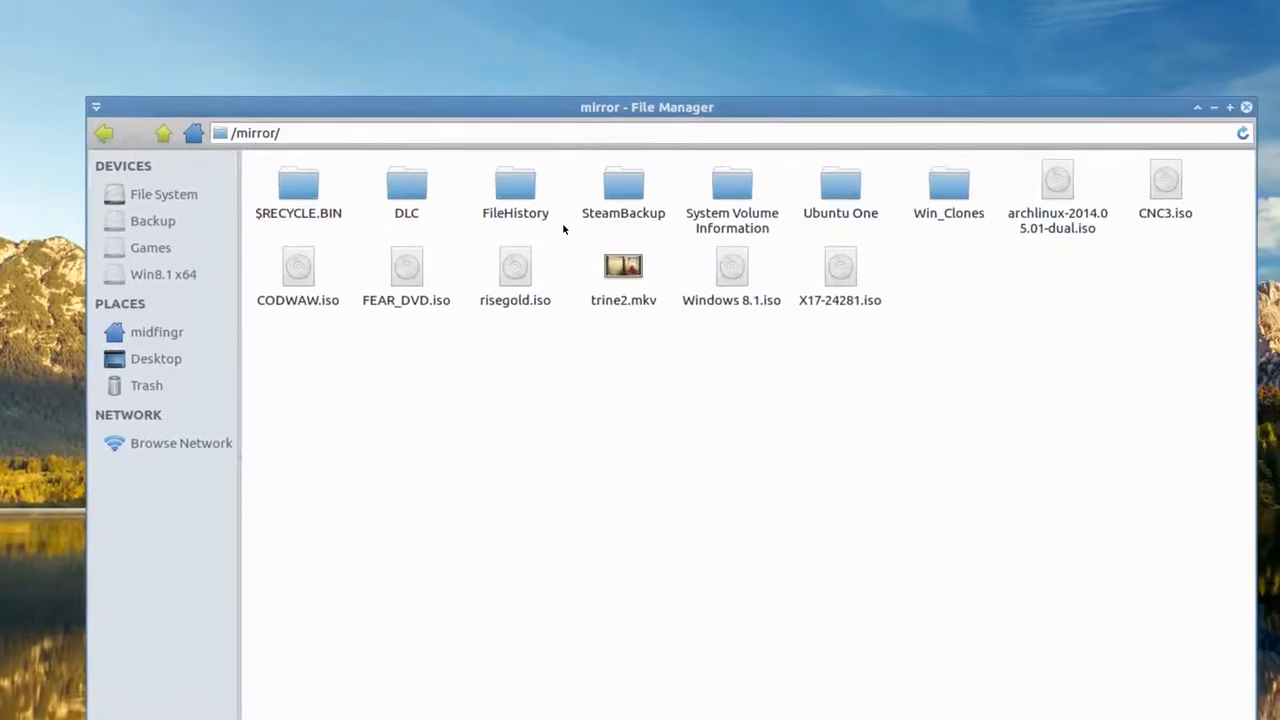
{"action": "left_click", "coordinate": [681, 205]}
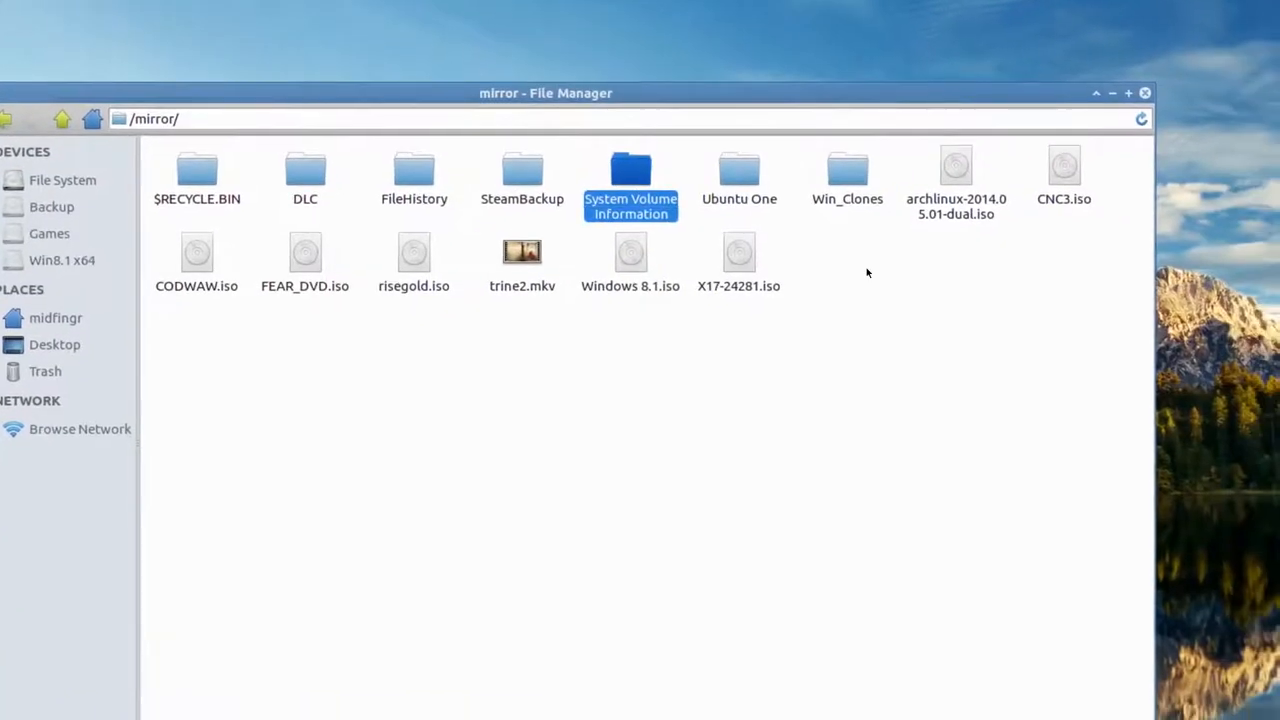
{"action": "left_click", "coordinate": [585, 357]}
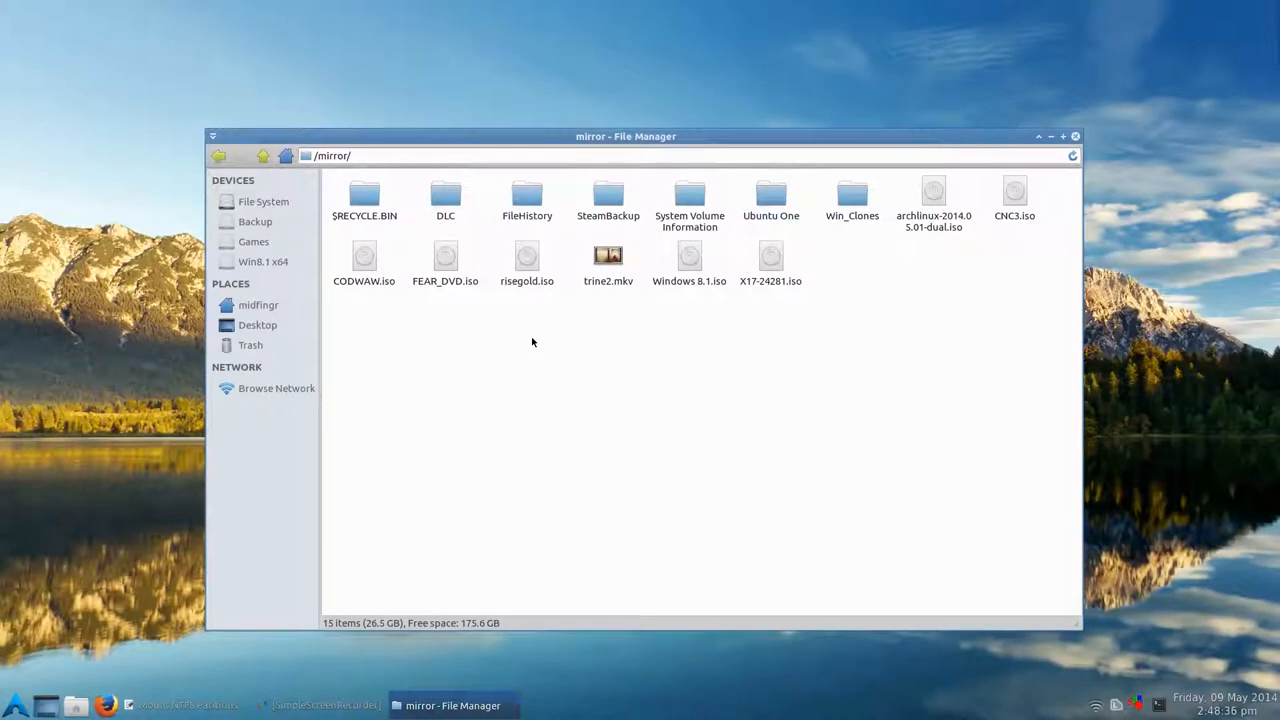
{"action": "key", "text": "alt+Up"}
{"action": "left_click", "coordinate": [686, 329]}
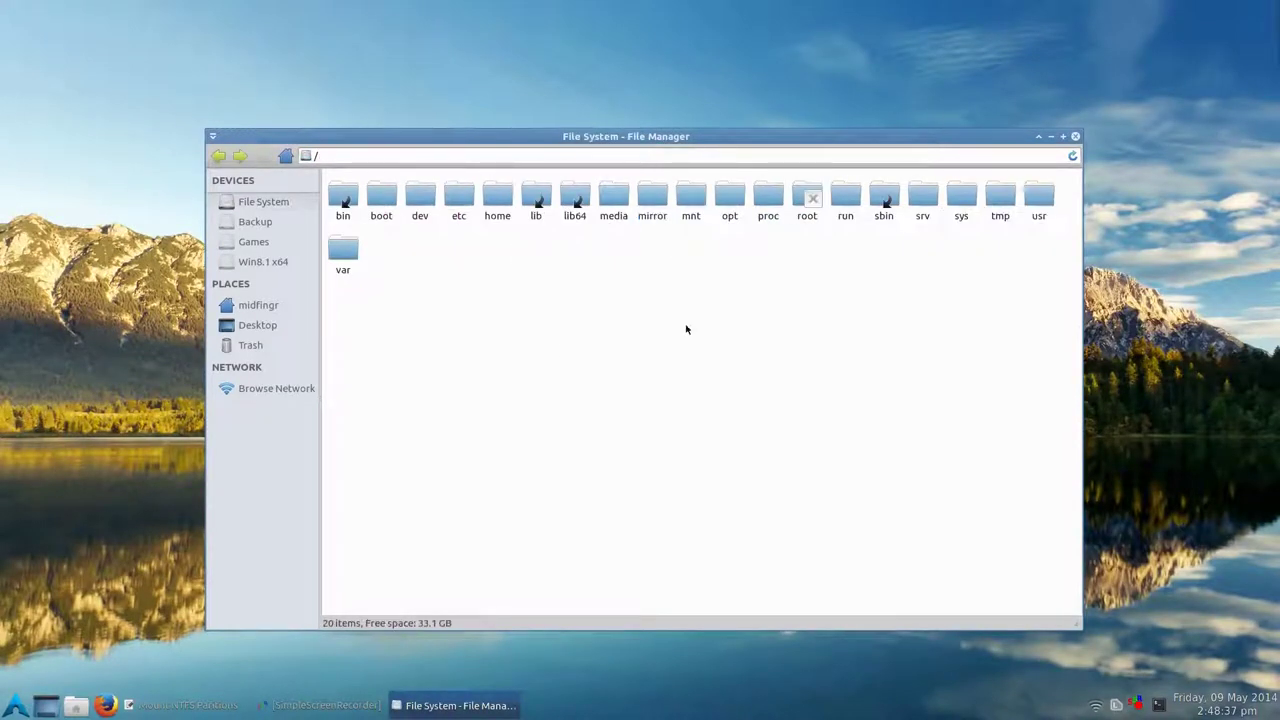
{"action": "left_click", "coordinate": [1075, 137]}
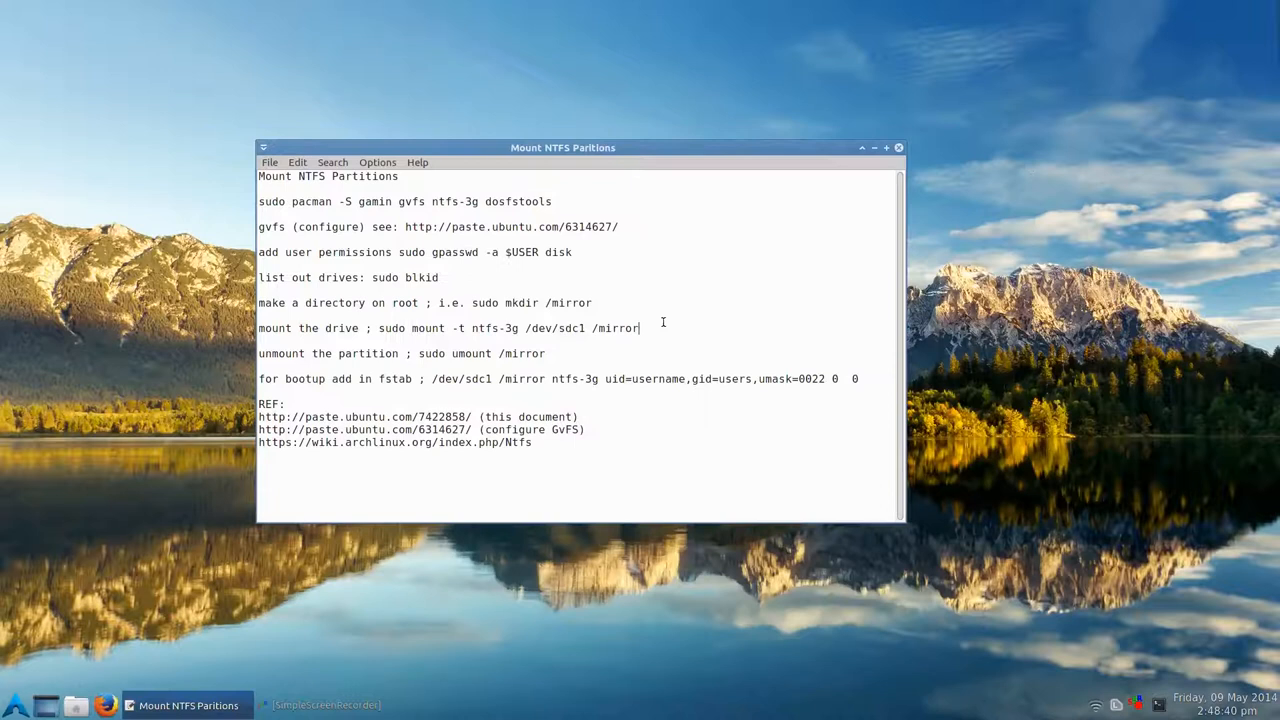
{"action": "left_click", "coordinate": [611, 302]}
Run 'sudo umount /mirror' copied from the notes, then hide the terminal.
{"action": "left_click_drag", "start_coordinate": [419, 353], "coordinate": [545, 355]}
{"action": "right_click", "coordinate": [529, 356]}
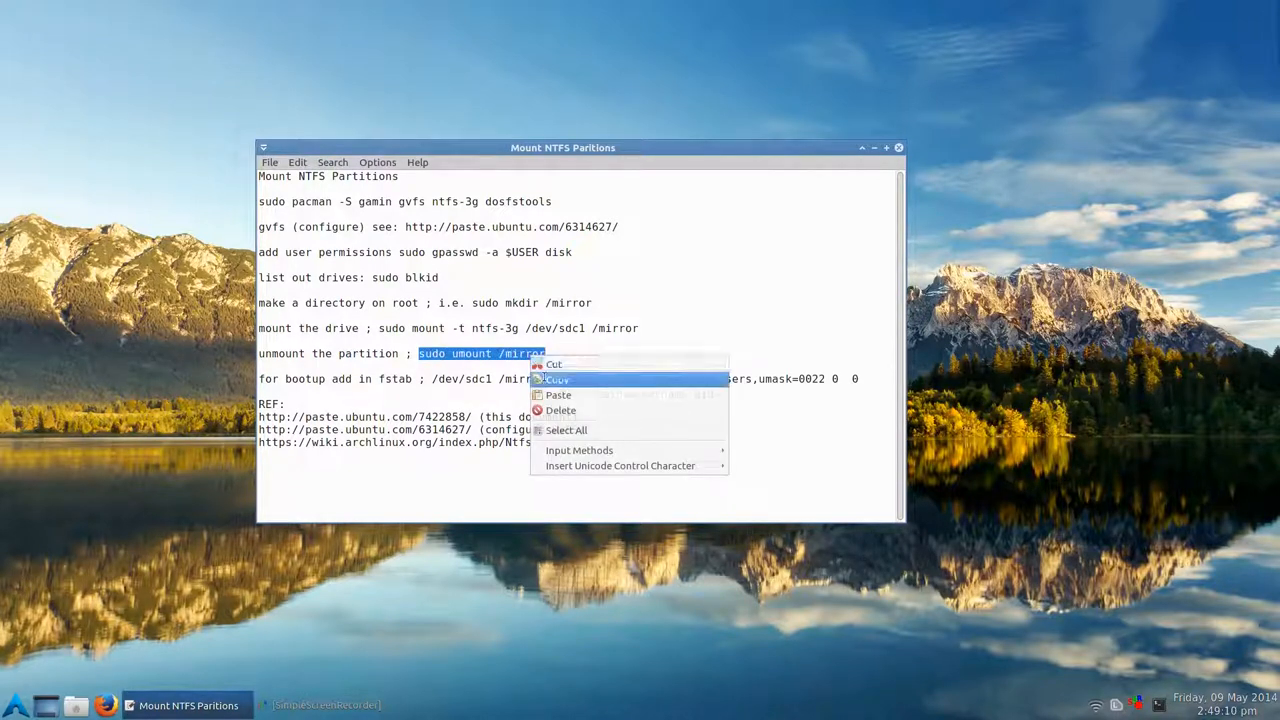
{"action": "left_click", "coordinate": [545, 375]}
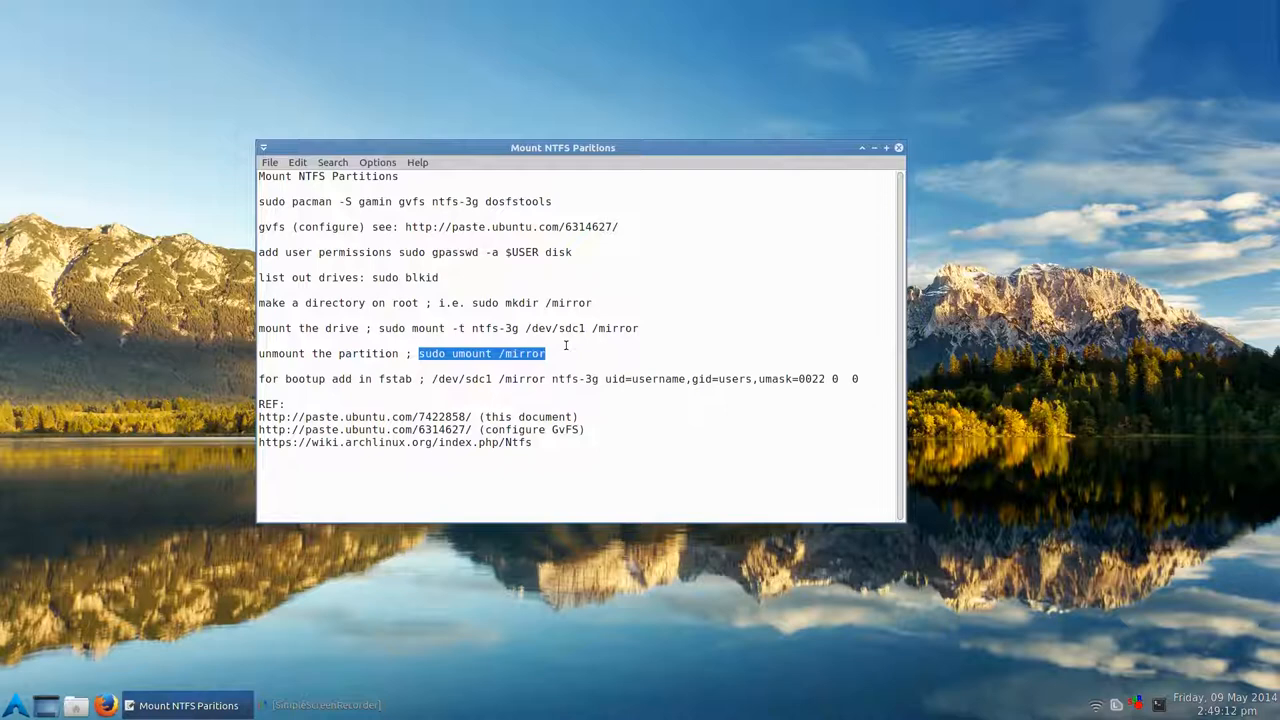
{"action": "key", "text": "F12"}
{"action": "right_click", "coordinate": [470, 197]}
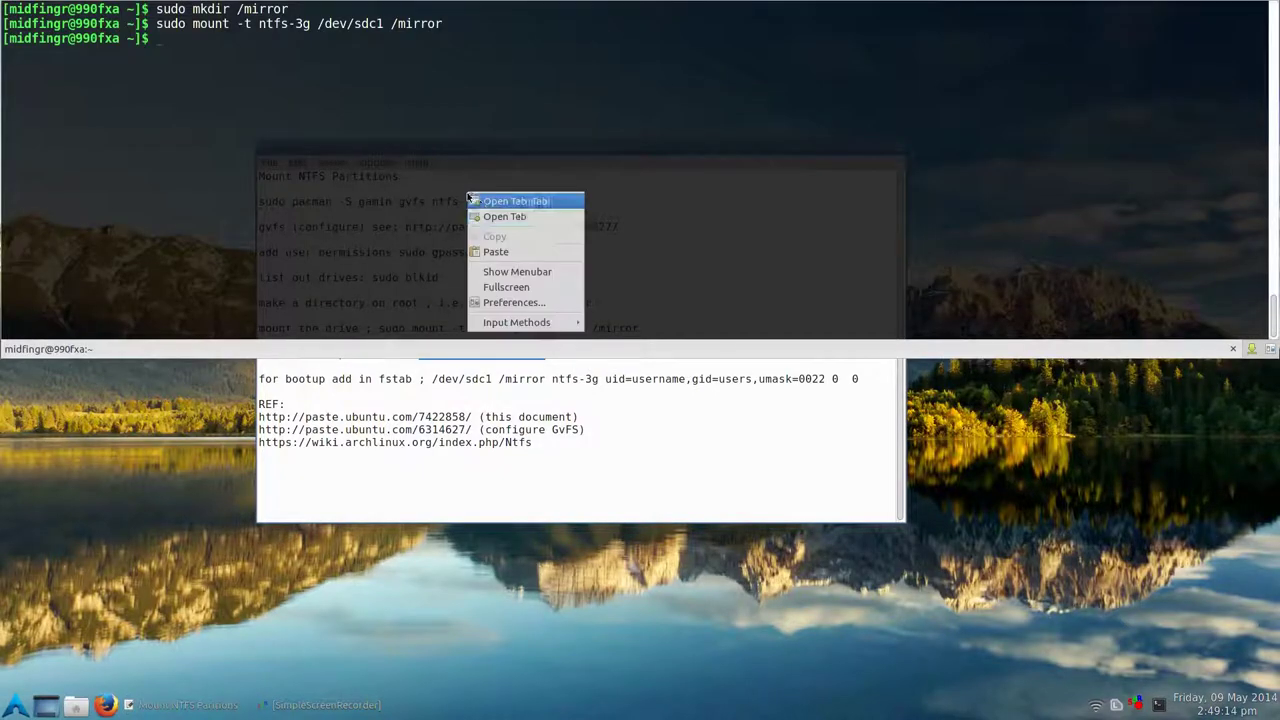
{"action": "left_click", "coordinate": [495, 252]}
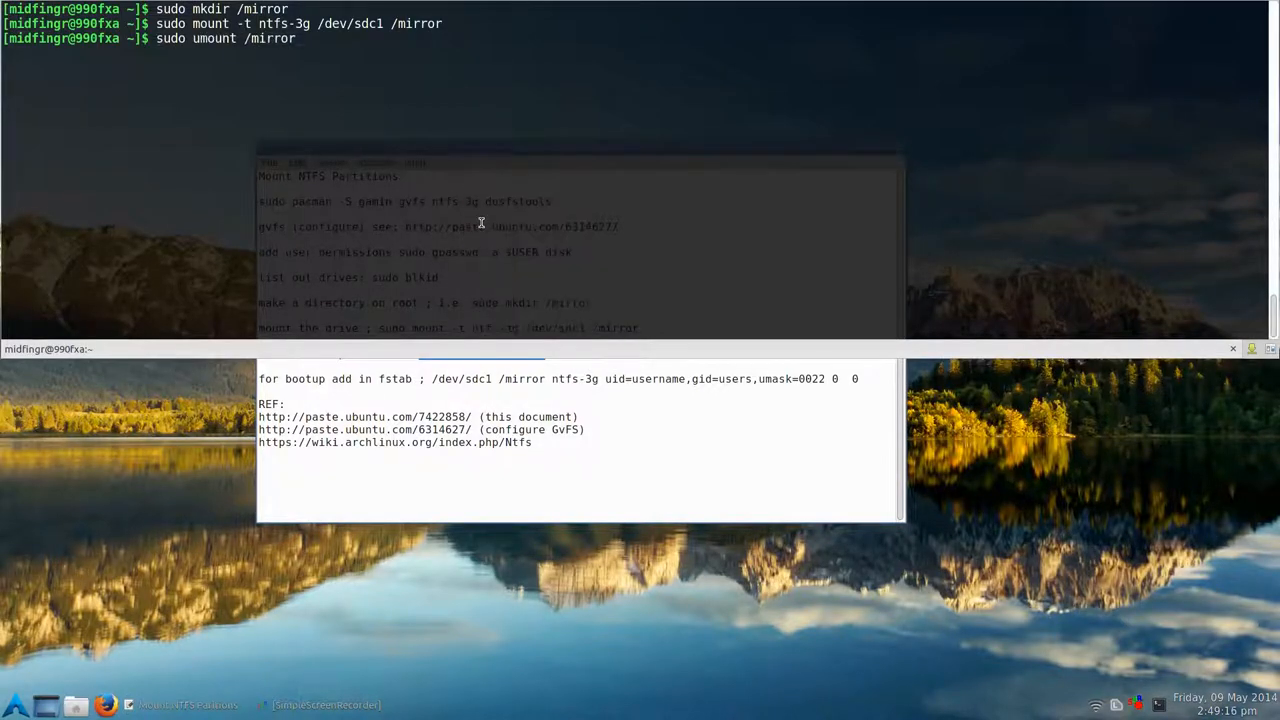
{"action": "key", "text": "Return"}
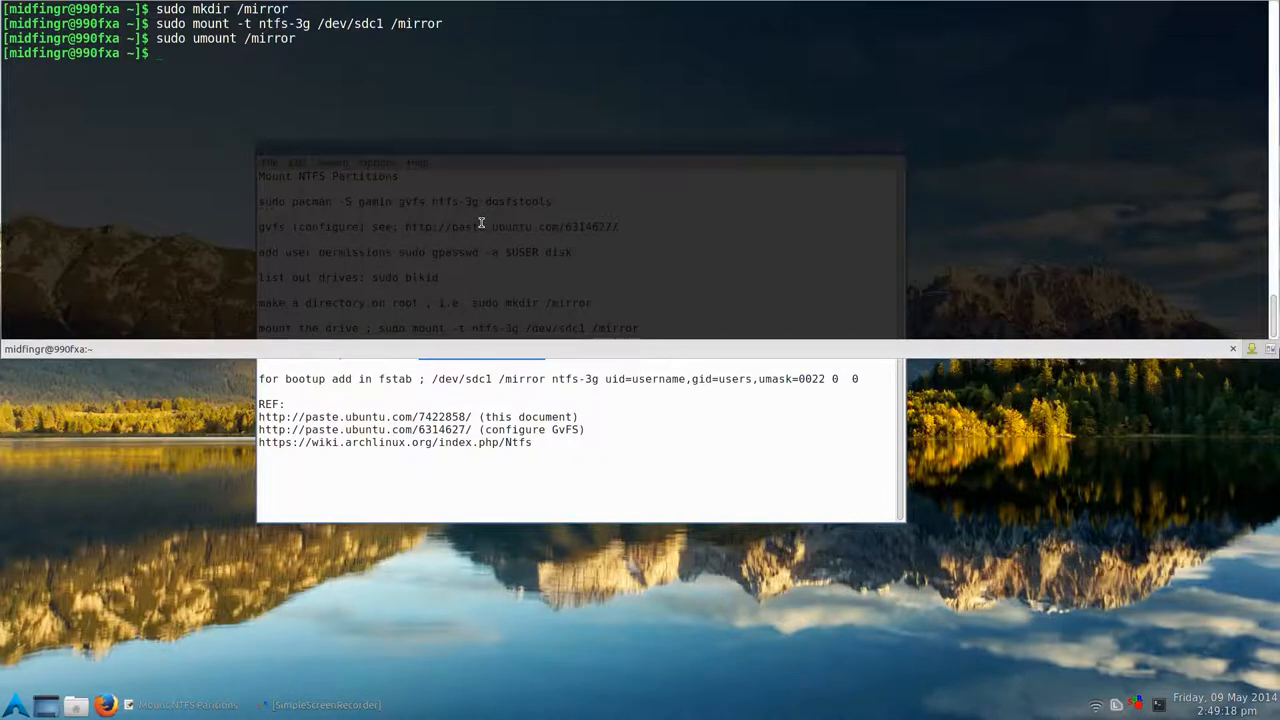
{"action": "key", "text": "F12"}
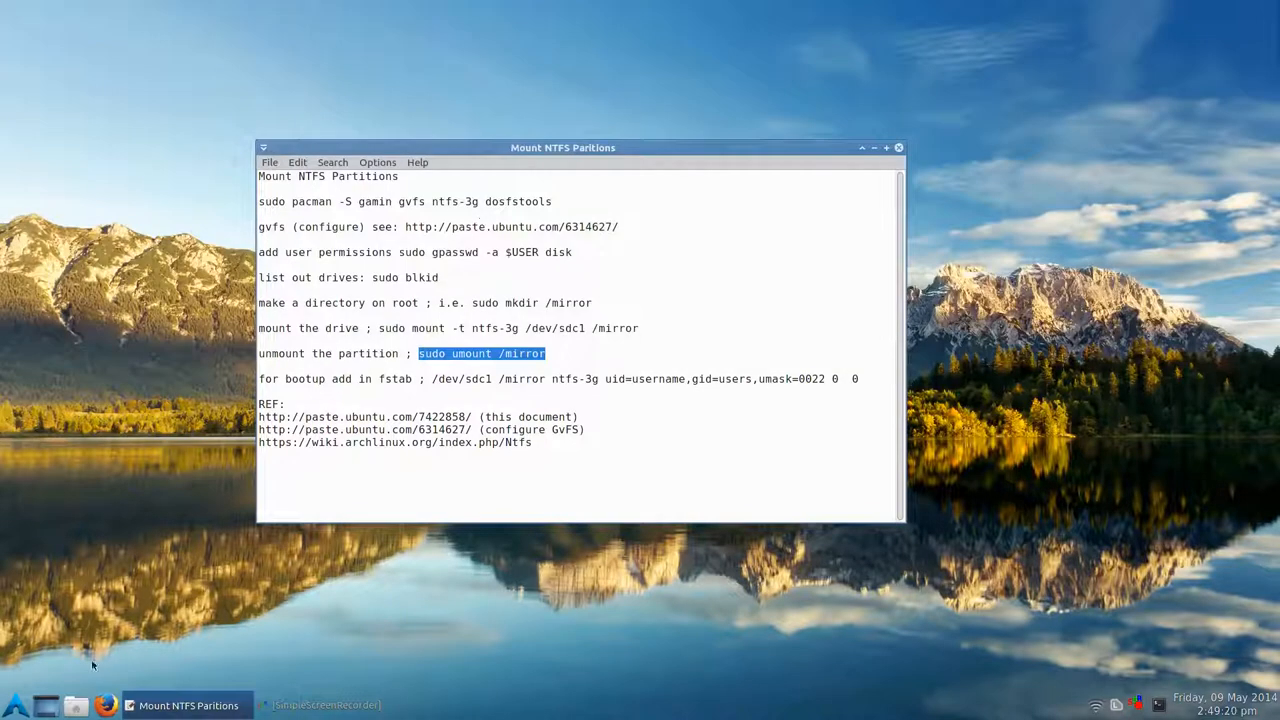
In Thunar go to / and open the mirror folder to confirm it is empty.
{"action": "left_click", "coordinate": [76, 705]}
{"action": "left_click", "coordinate": [607, 215]}
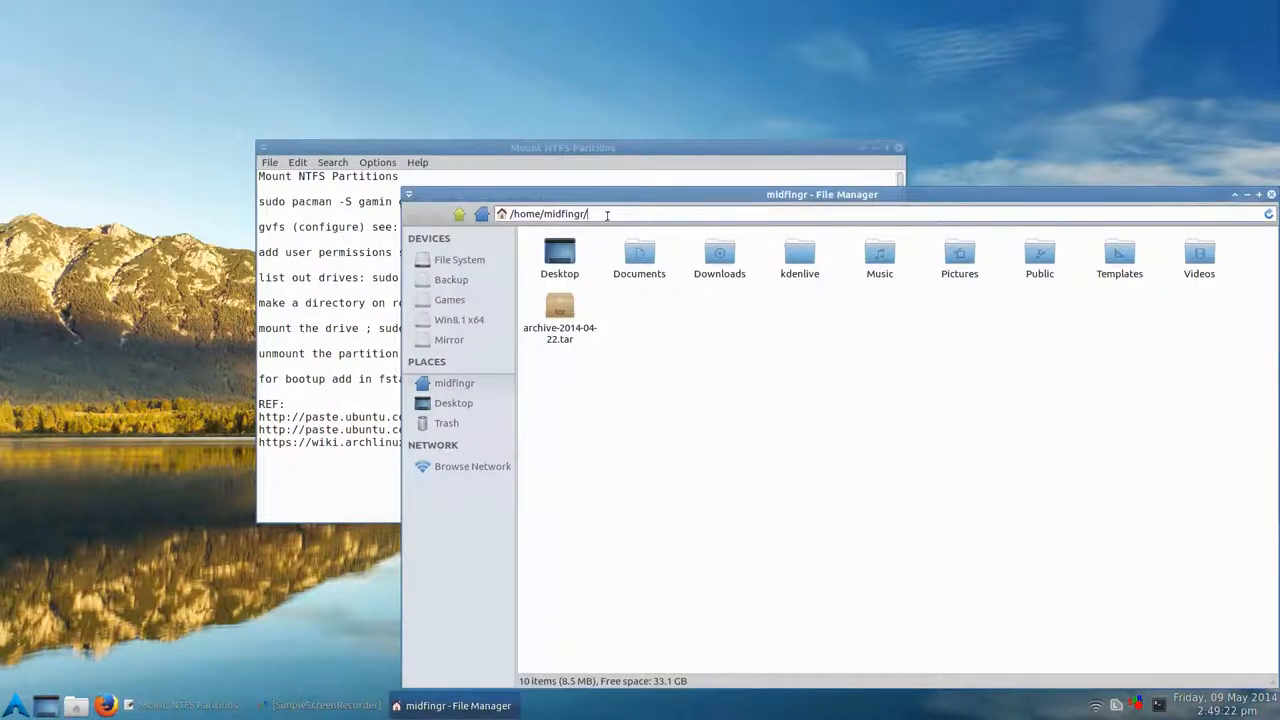
{"action": "triple_click", "coordinate": [607, 215]}
{"action": "type", "text": "/"}
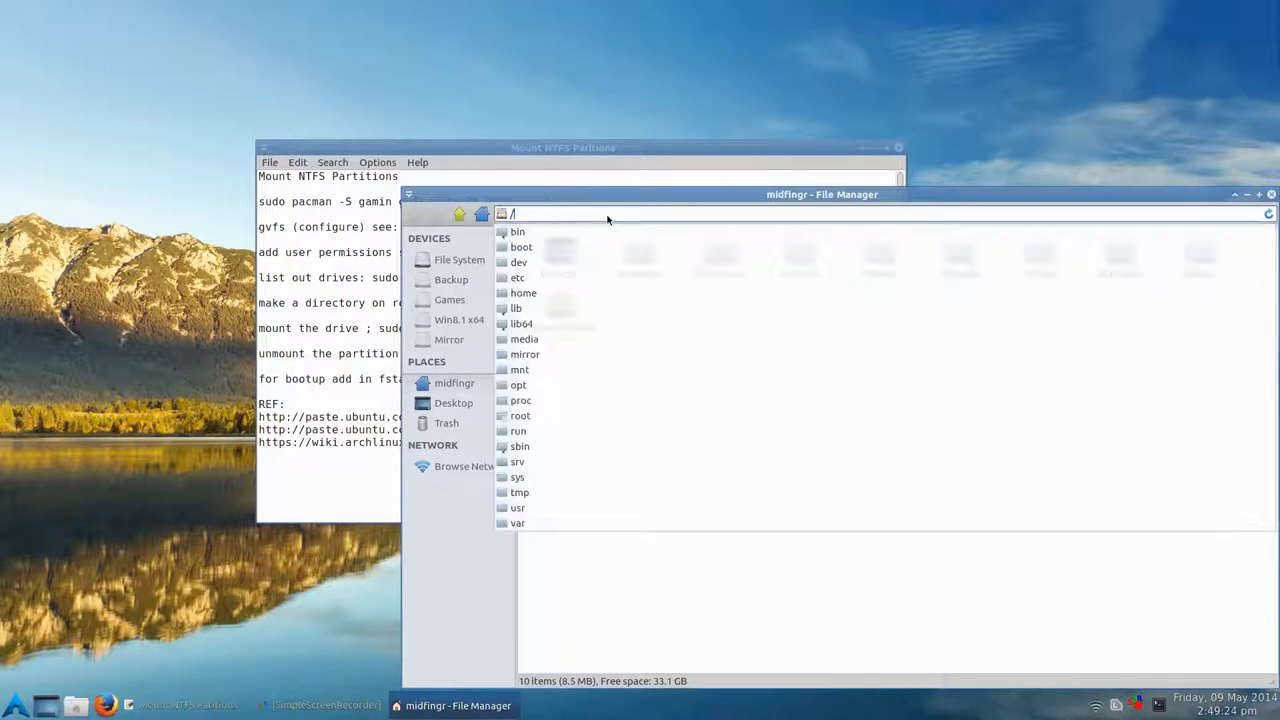
{"action": "key", "text": "Return"}
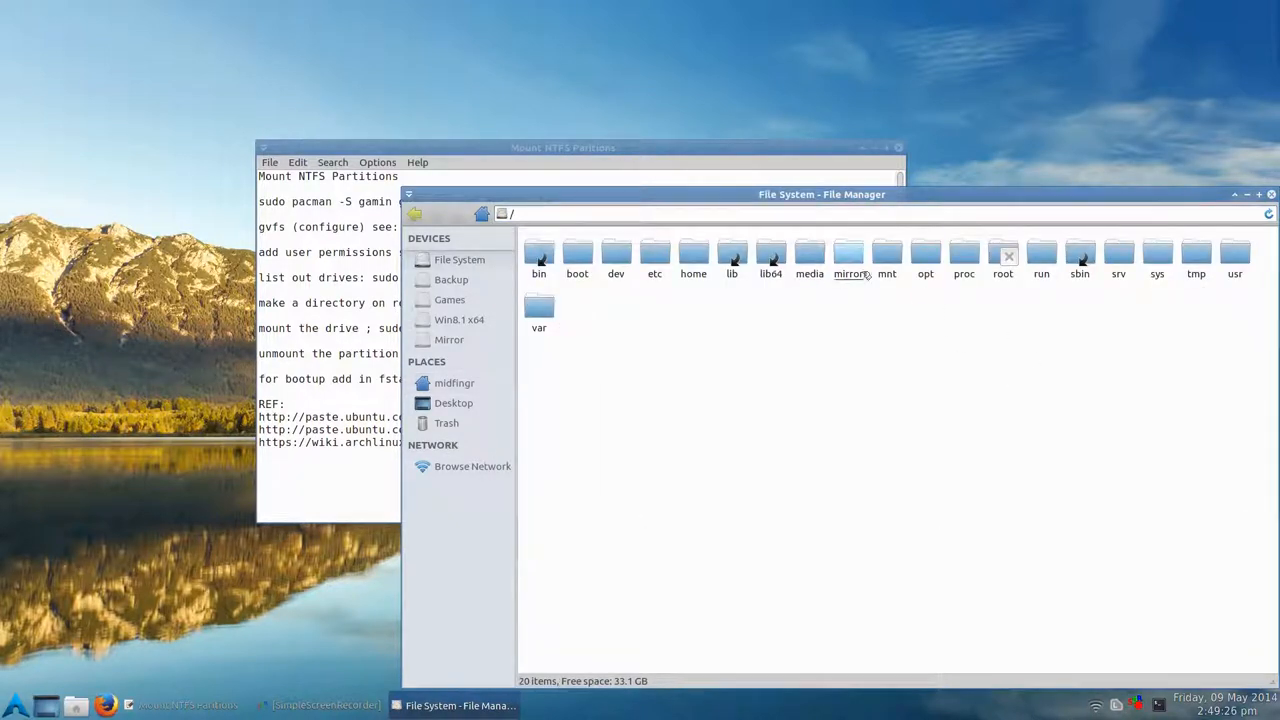
{"action": "double_click", "coordinate": [848, 255]}
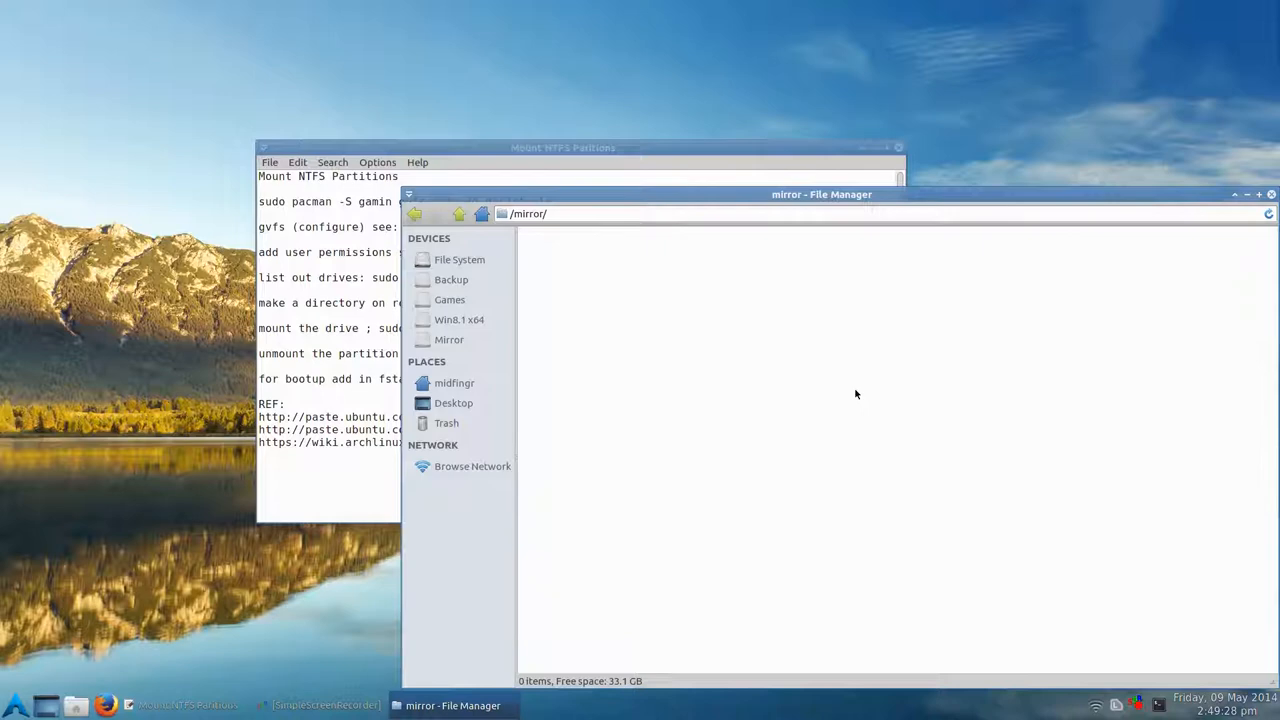
{"action": "left_click_drag", "start_coordinate": [1168, 198], "coordinate": [996, 172]}
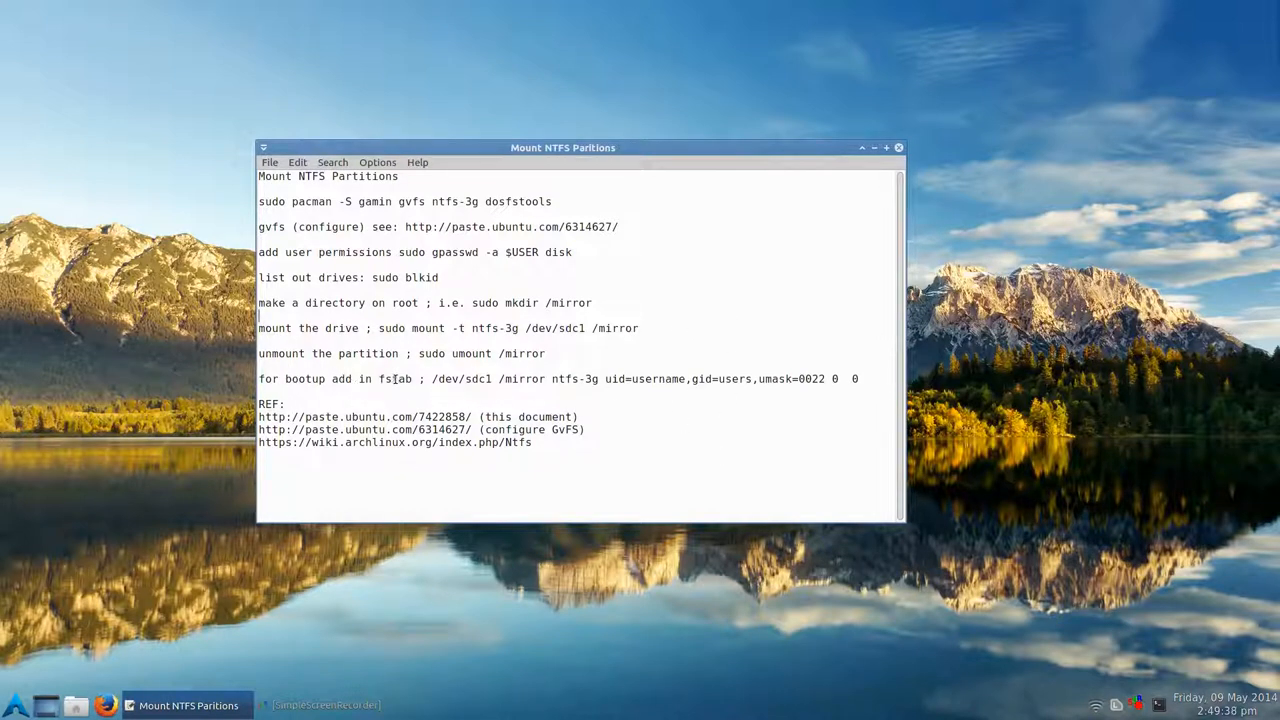
Maximize the notes and replace 'username' in the fstab line with midfingr.
{"action": "key", "text": "super+Up"}
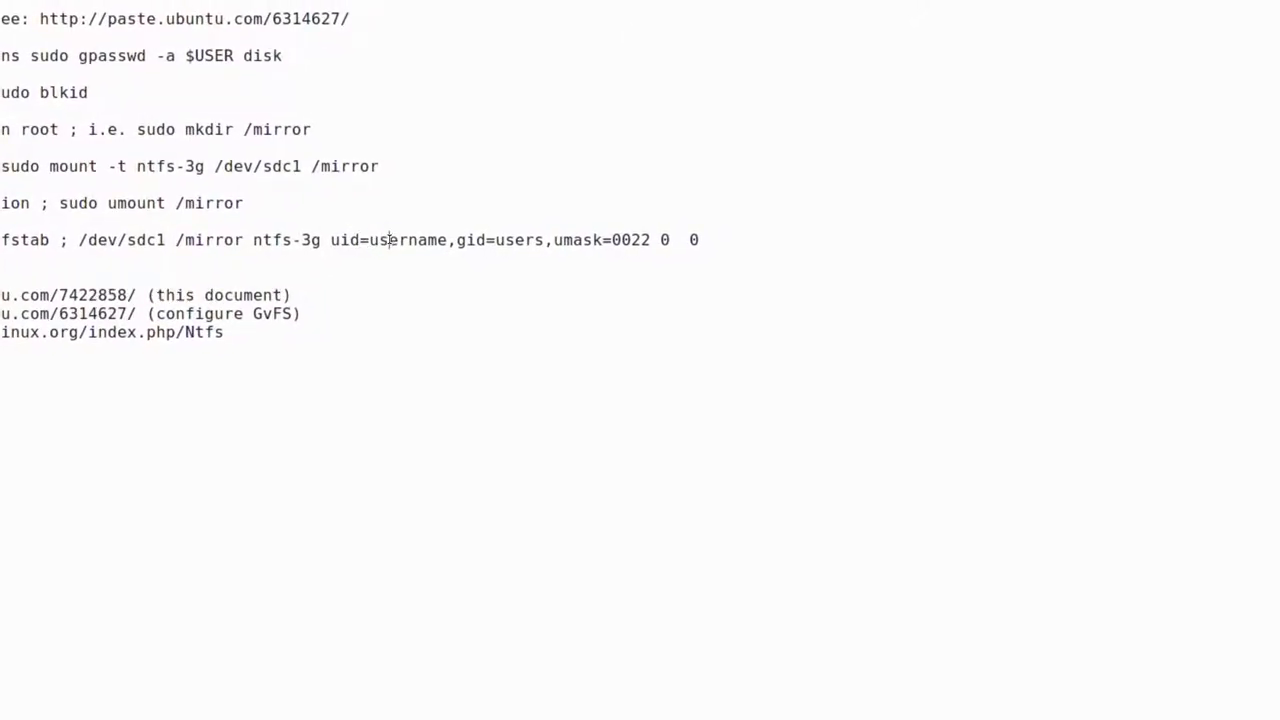
{"action": "double_click", "coordinate": [389, 240]}
{"action": "type", "text": "m"}
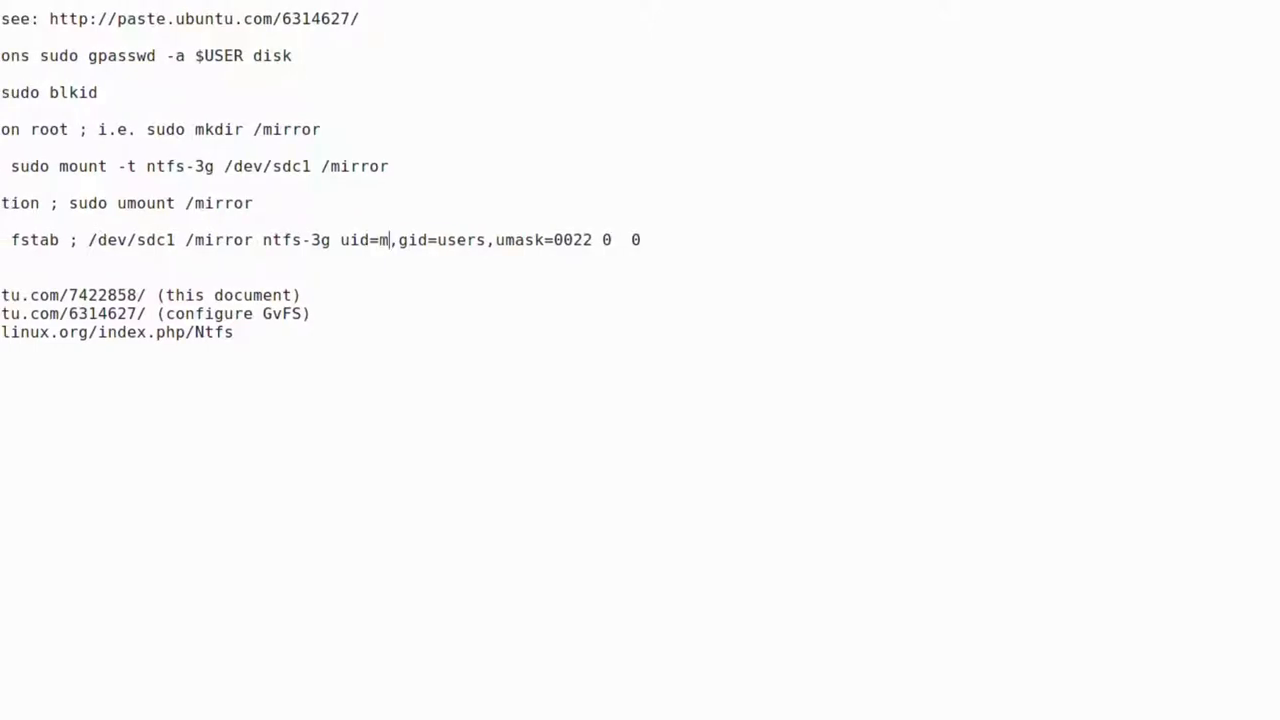
{"action": "type", "text": "idfingr"}
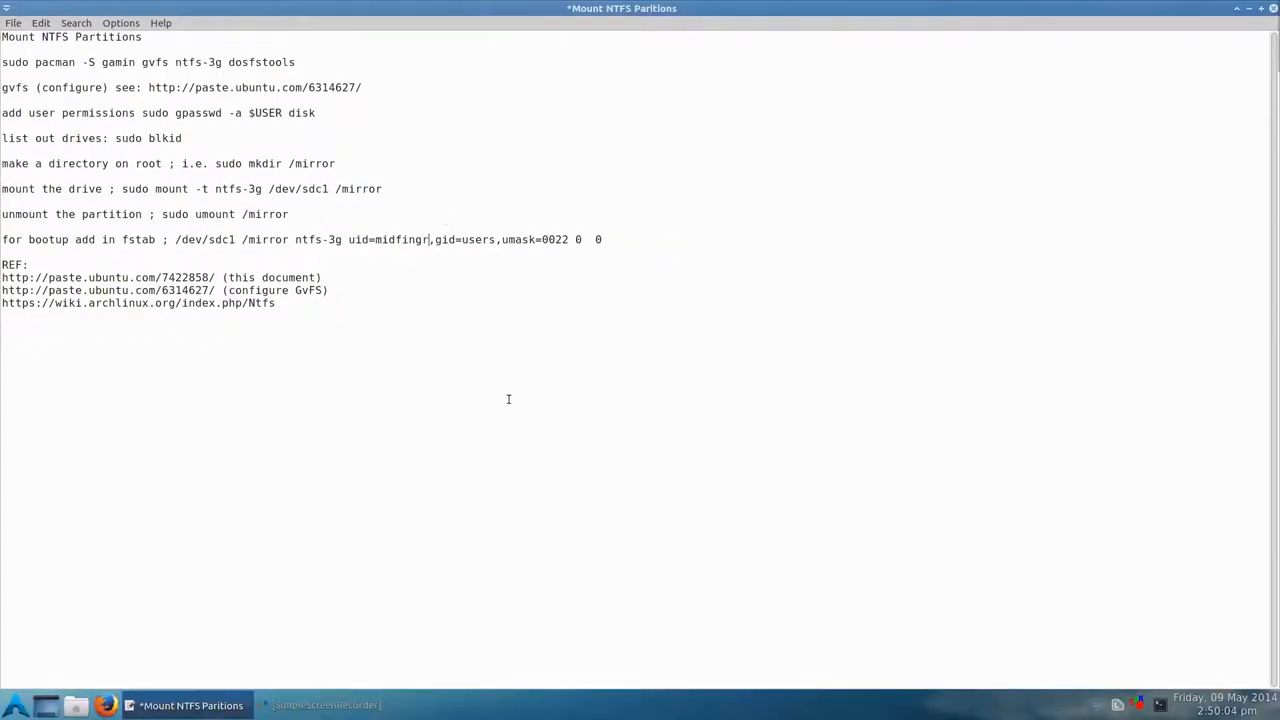
Run 'sudo leafpad /etc/fstab' from the drop-down terminal to edit fstab as root.
{"action": "key", "text": "F12"}
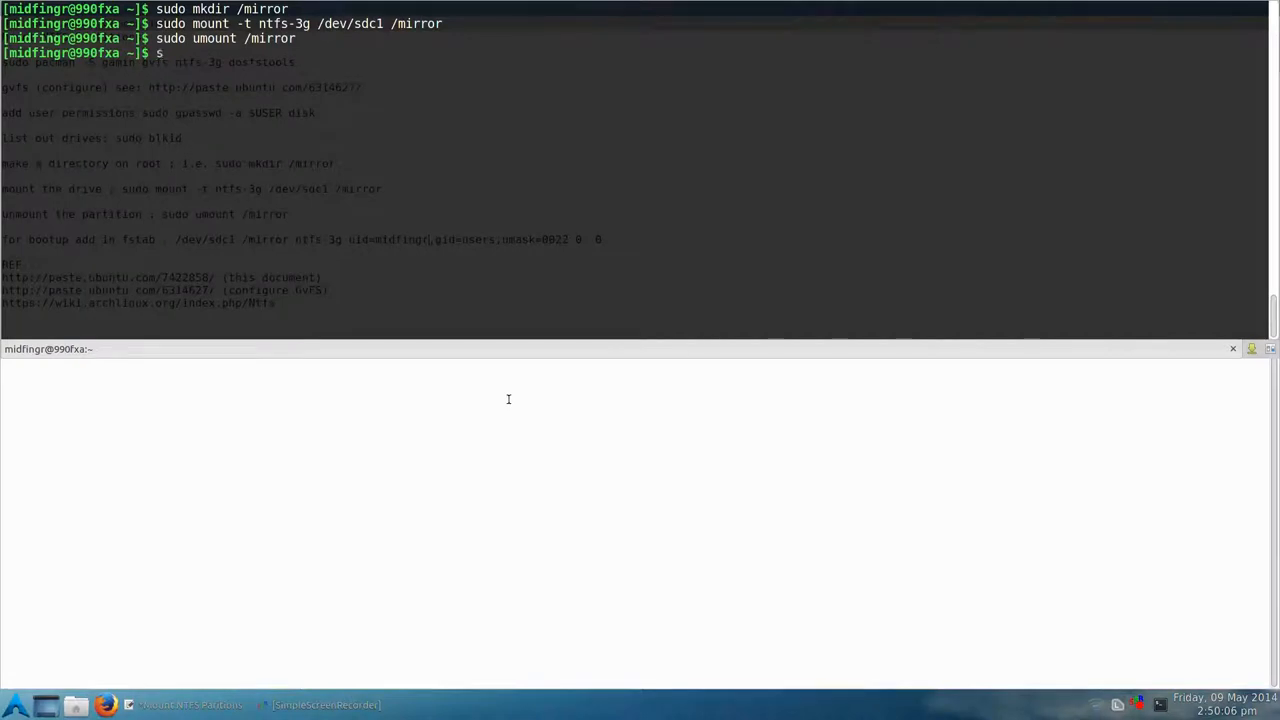
{"action": "type", "text": "udo leaf"}
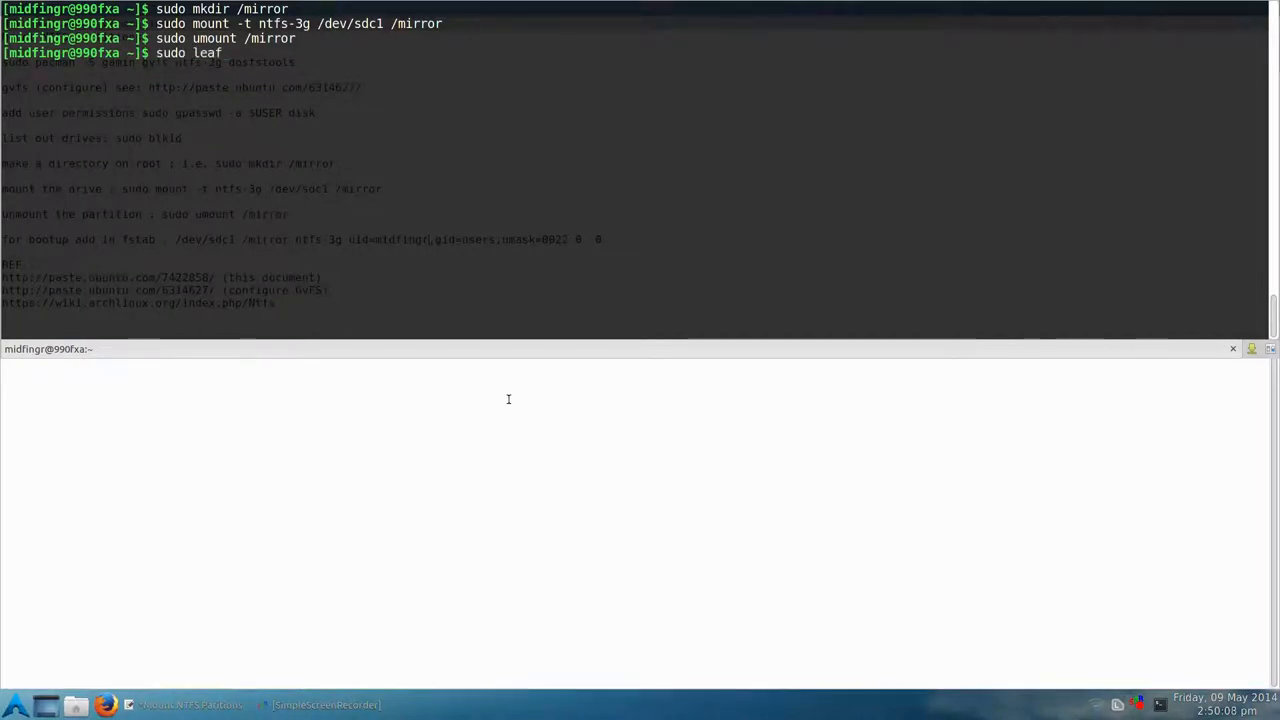
{"action": "type", "text": "pad /etc/"}
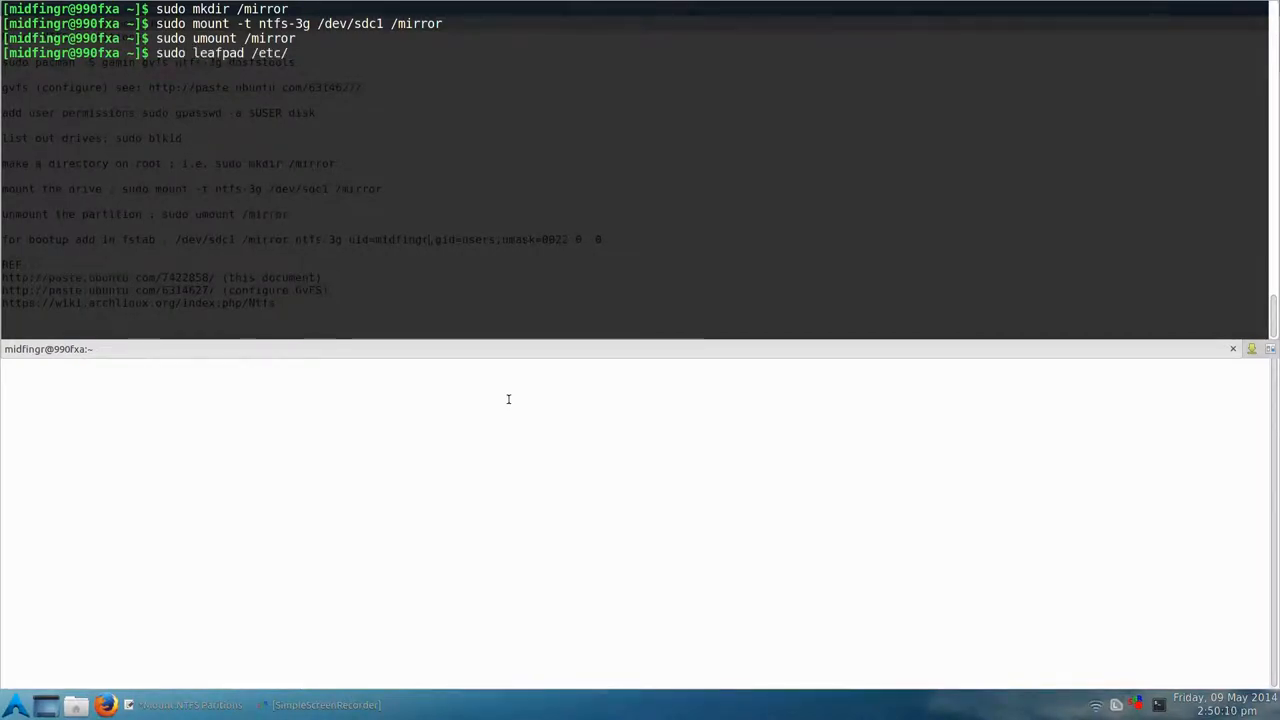
{"action": "type", "text": "fstab"}
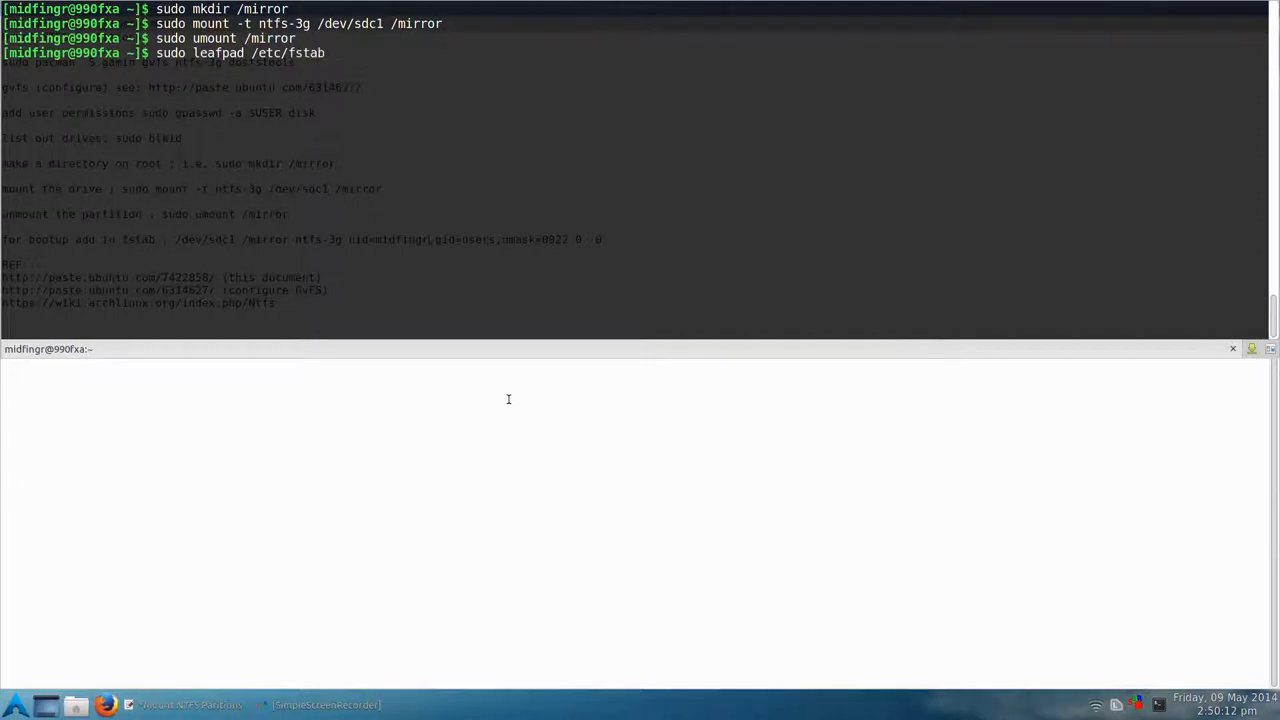
{"action": "key", "text": "Return"}
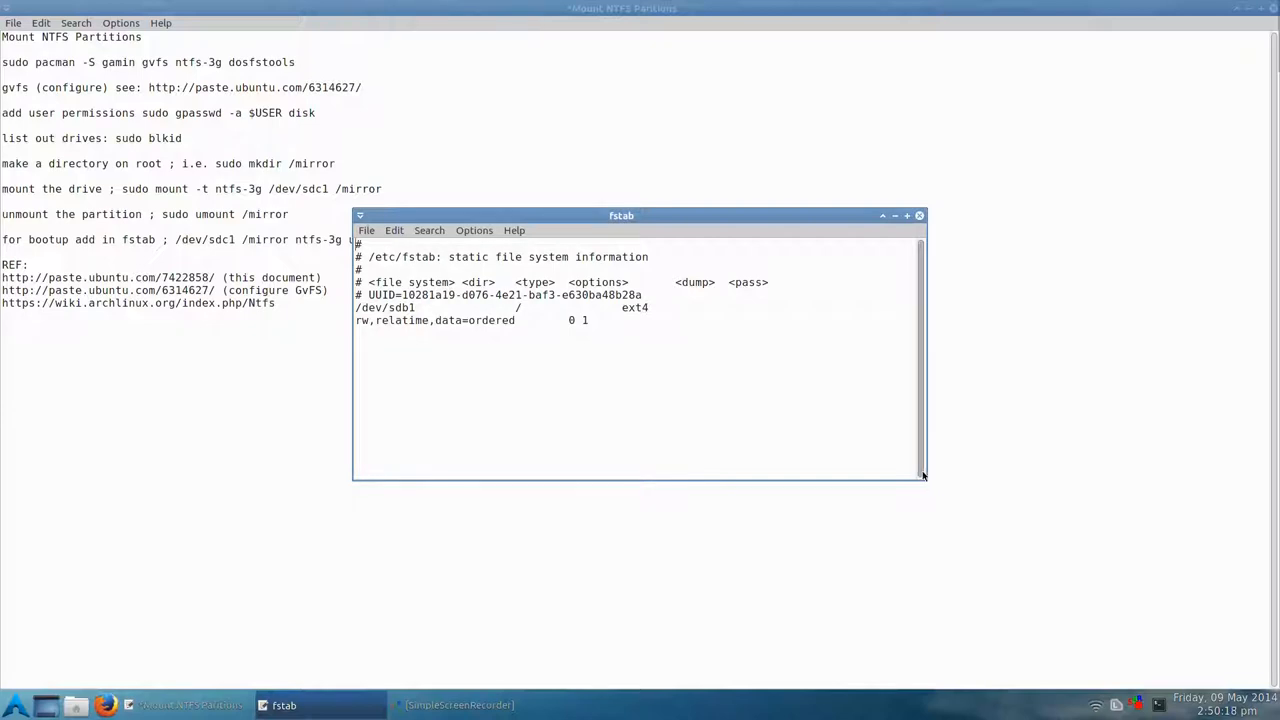
Copy the /dev/sdc1 /mirror ntfs-3g entry from the notes and paste it as a new fstab line.
{"action": "left_click_drag", "start_coordinate": [923, 476], "coordinate": [1267, 477]}
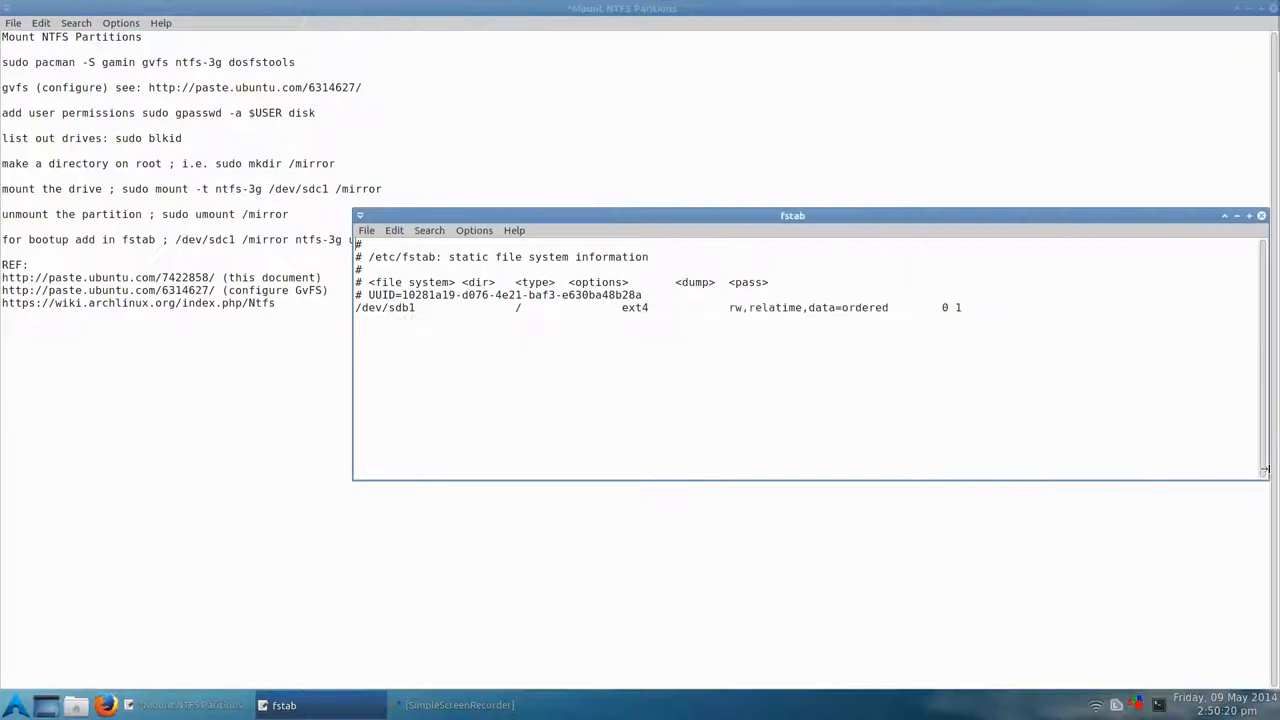
{"action": "left_click", "coordinate": [253, 235]}
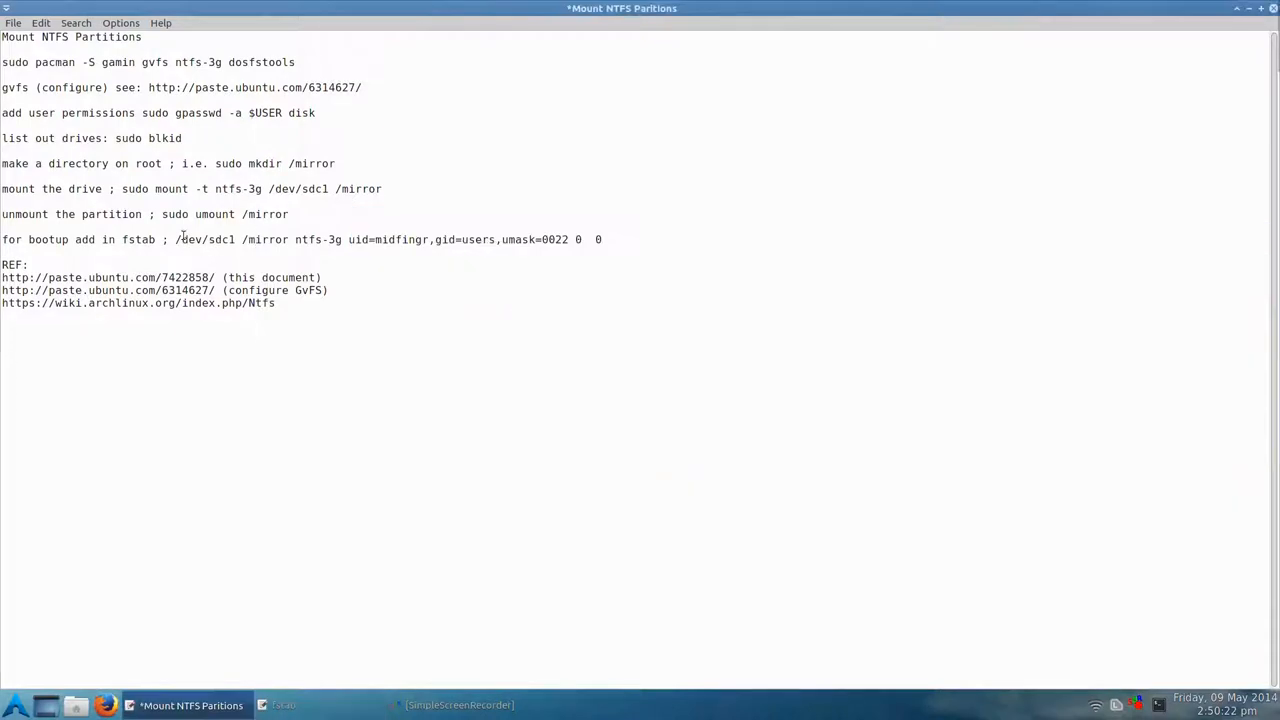
{"action": "left_click_drag", "start_coordinate": [175, 240], "coordinate": [600, 241]}
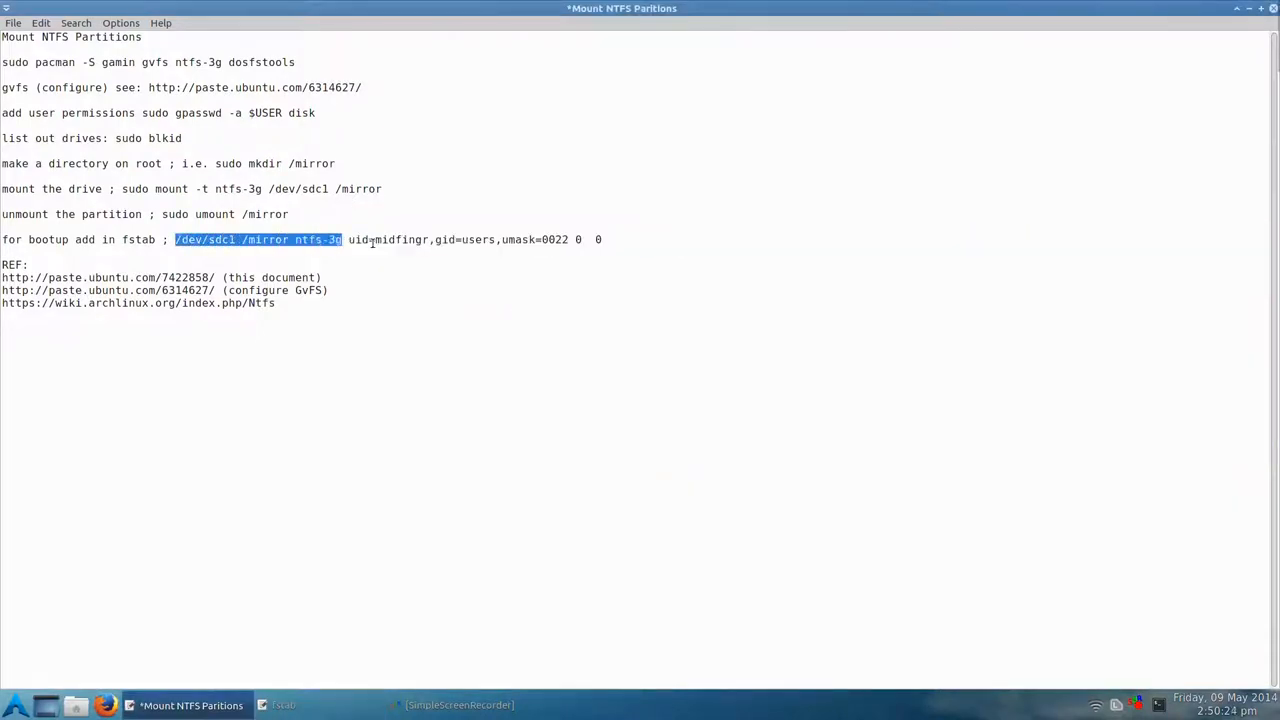
{"action": "right_click", "coordinate": [594, 241]}
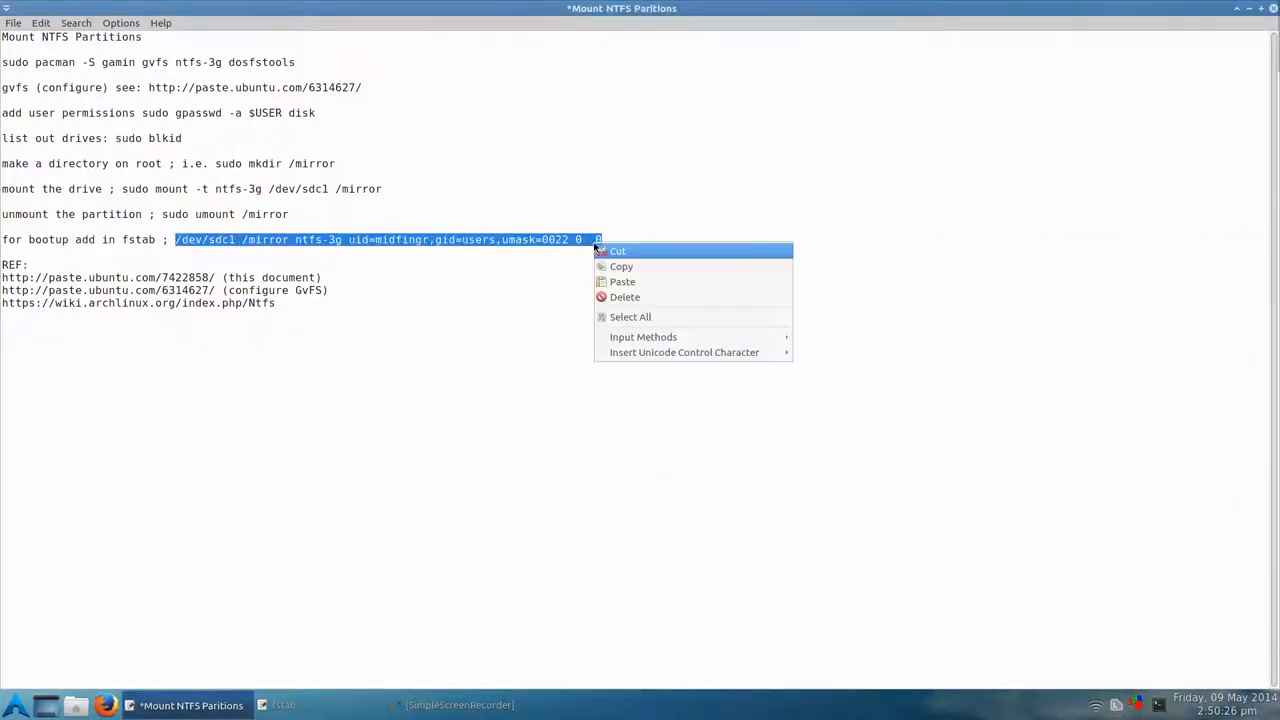
{"action": "left_click", "coordinate": [602, 266]}
{"action": "left_click", "coordinate": [320, 705]}
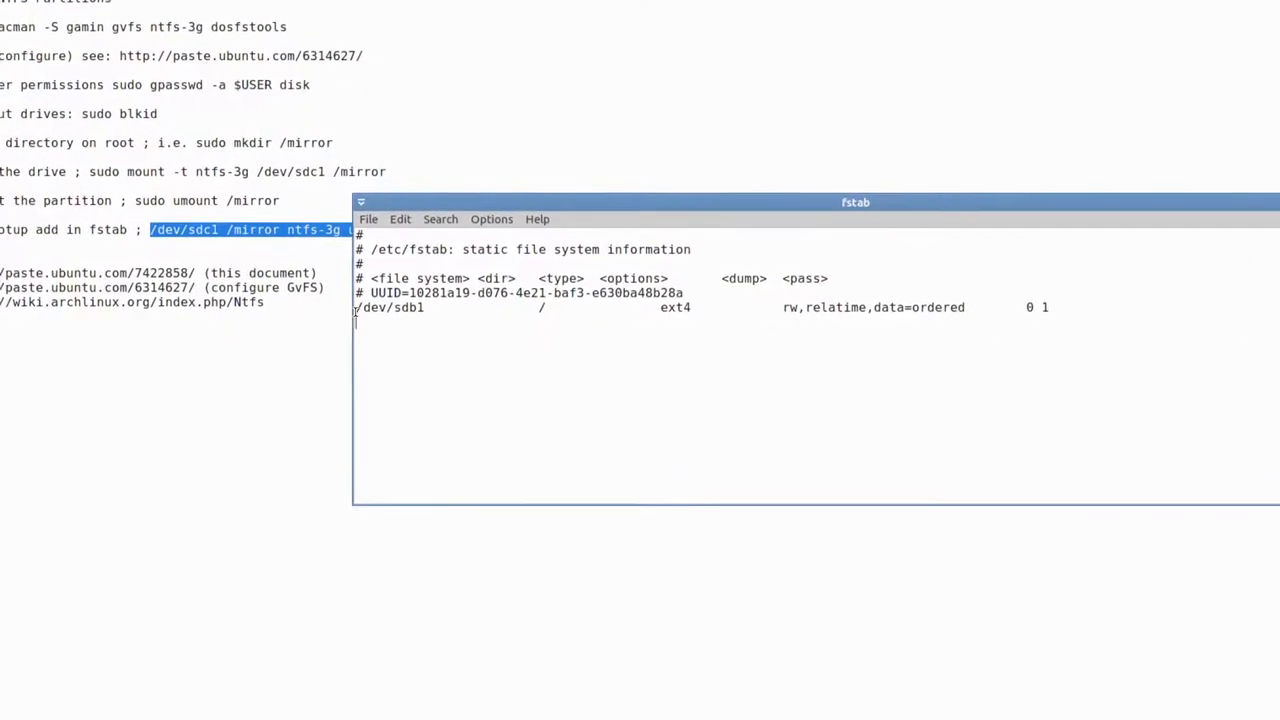
{"action": "right_click", "coordinate": [357, 320]}
{"action": "left_click", "coordinate": [382, 364]}
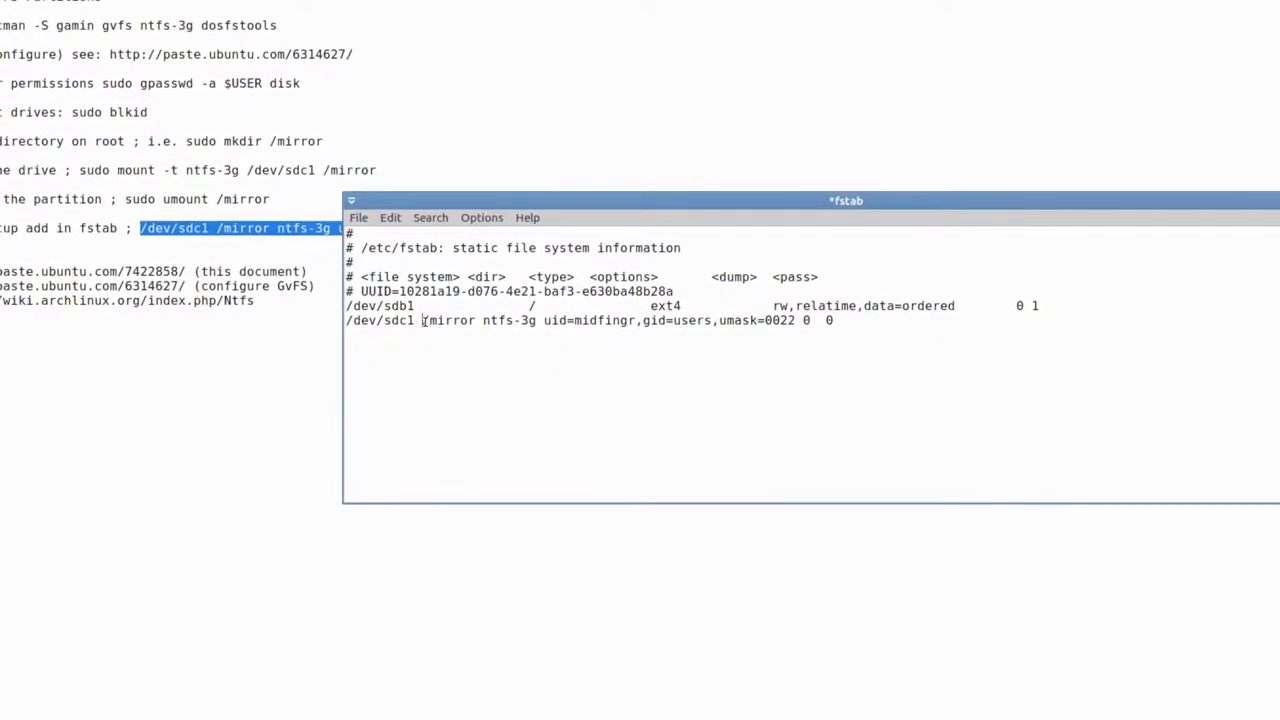
Align the sdc1 line's mount point, options and trailing 0 0 under the columns above.
{"action": "left_click", "coordinate": [422, 320]}
{"action": "key", "text": "Tab"}
{"action": "key", "text": "Tab"}
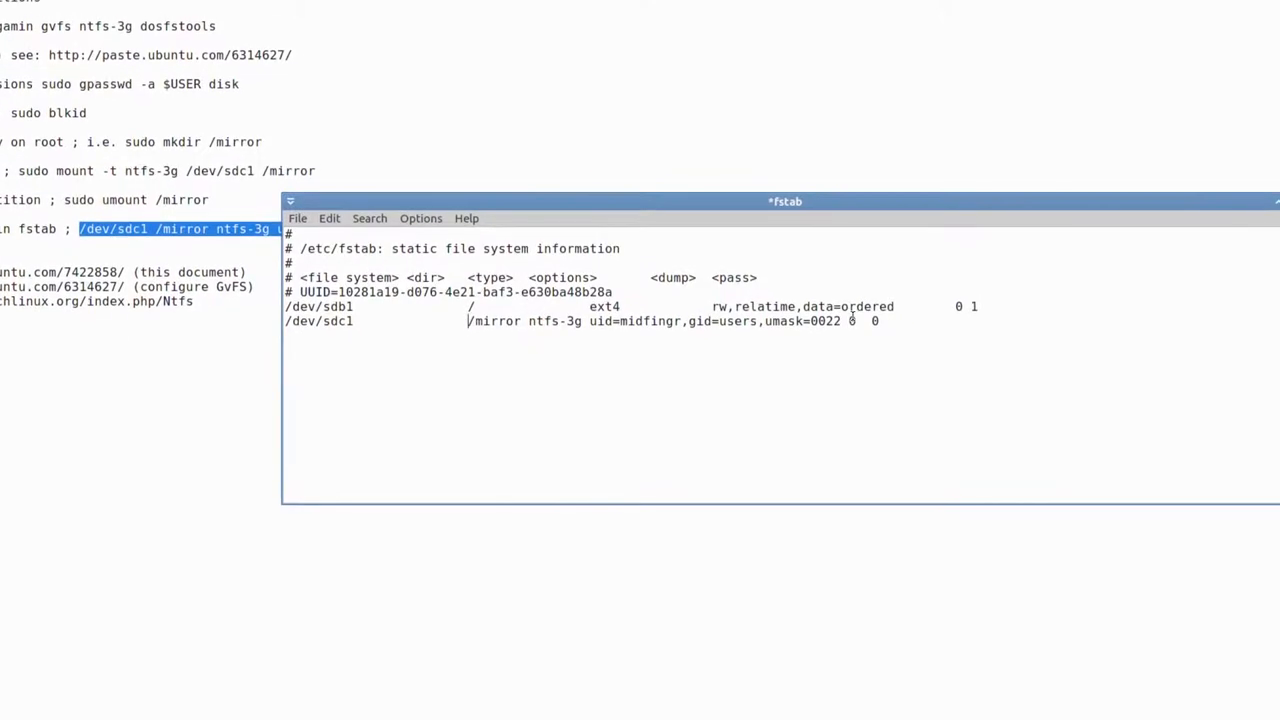
{"action": "left_click", "coordinate": [852, 320]}
{"action": "key", "text": "Tab"}
{"action": "key", "text": "Tab"}
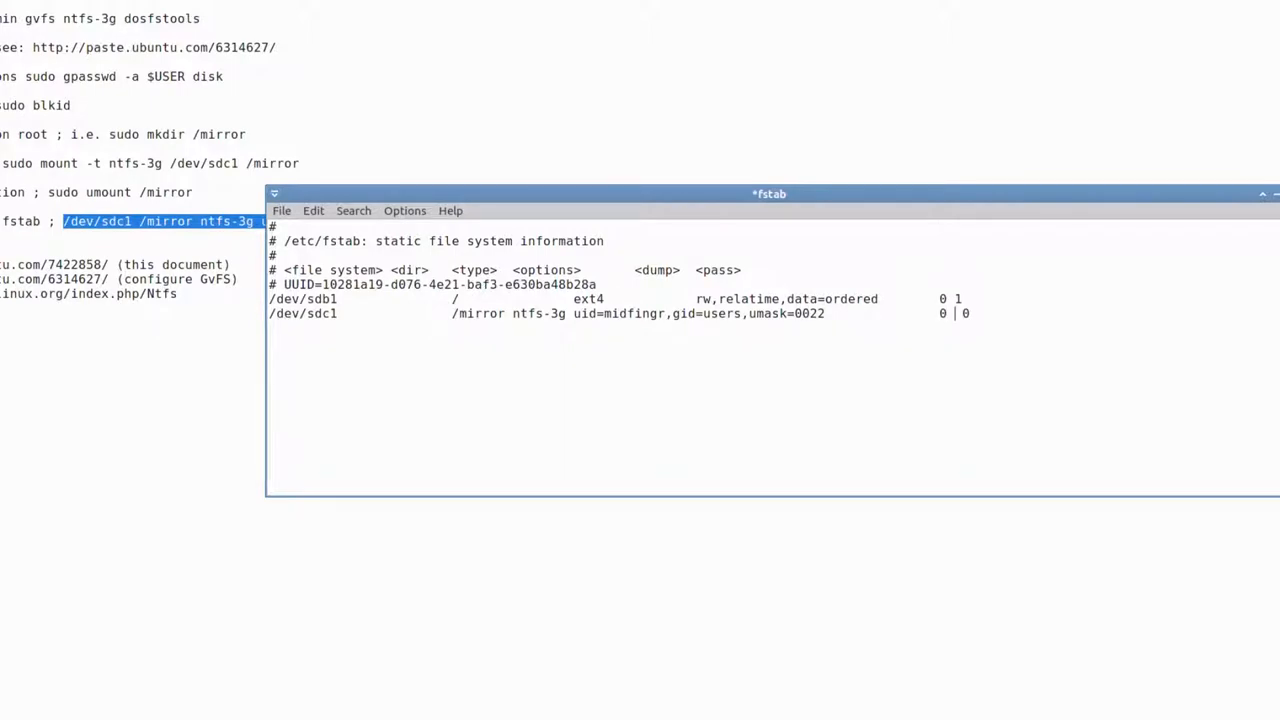
{"action": "key", "text": "BackSpace"}
{"action": "key", "text": "Left"}
{"action": "key", "text": "Left"}
{"action": "key", "text": "Left"}
{"action": "key", "text": "Left"}
{"action": "key", "text": "Left"}
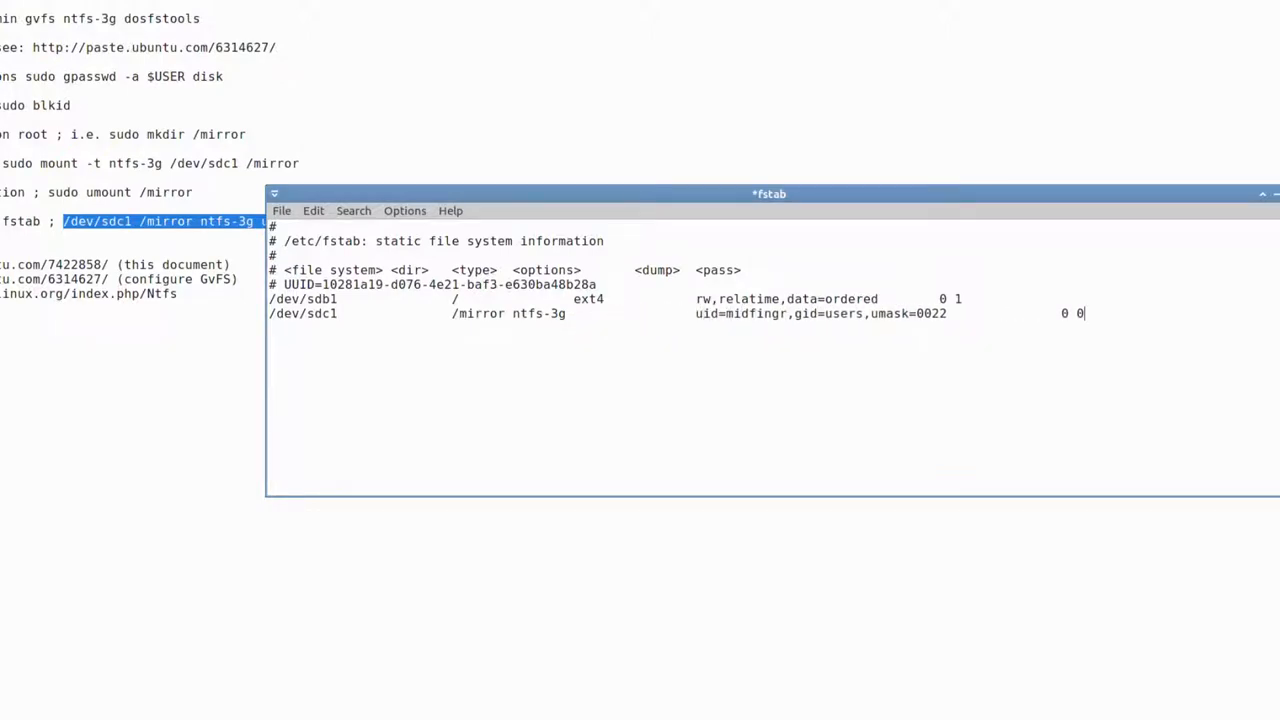
{"action": "key", "text": "BackSpace"}
{"action": "key", "text": "BackSpace"}
{"action": "key", "text": "BackSpace"}
{"action": "key", "text": "BackSpace"}
{"action": "key", "text": "BackSpace"}
{"action": "key", "text": "BackSpace"}
{"action": "key", "text": "BackSpace"}
{"action": "key", "text": "BackSpace"}
{"action": "key", "text": "BackSpace"}
{"action": "key", "text": "BackSpace"}
{"action": "key", "text": "BackSpace"}
{"action": "key", "text": "BackSpace"}
{"action": "key", "text": "BackSpace"}
{"action": "key", "text": "BackSpace"}
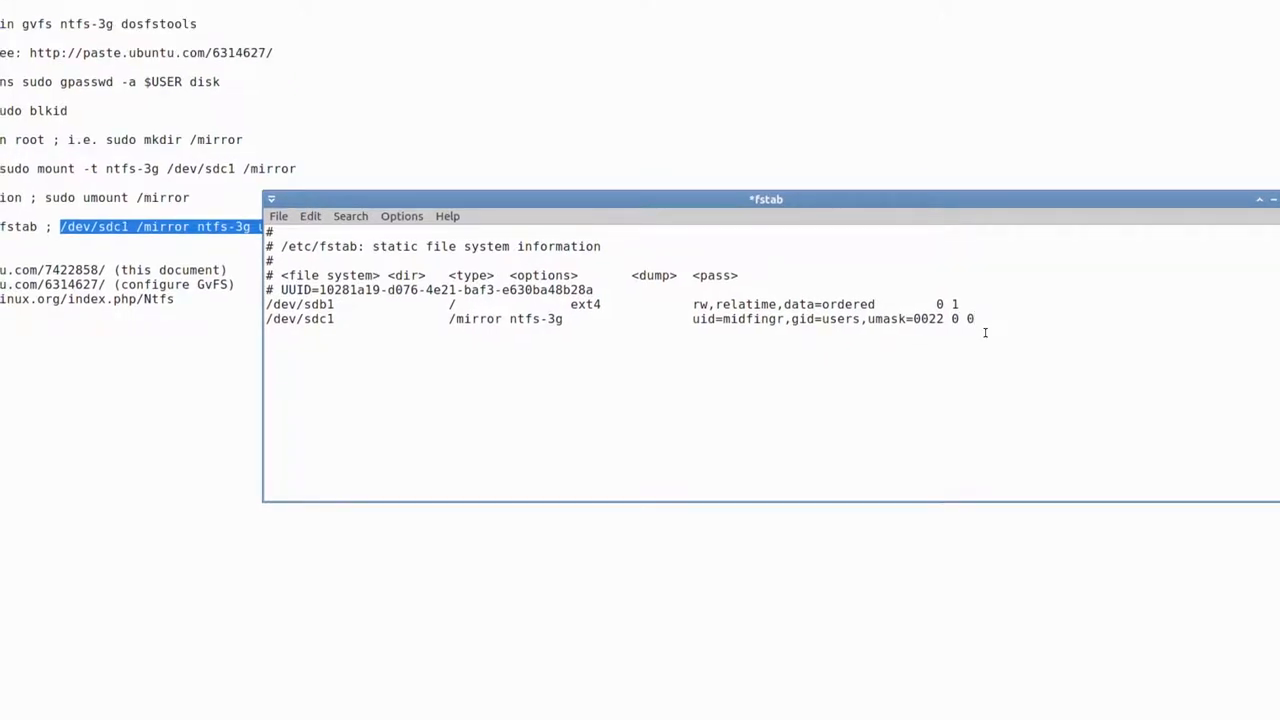
Save and close fstab, then save the NTFS notes and unmaximize that window.
{"action": "key", "text": "ctrl+s"}
{"action": "key", "text": "ctrl+q"}
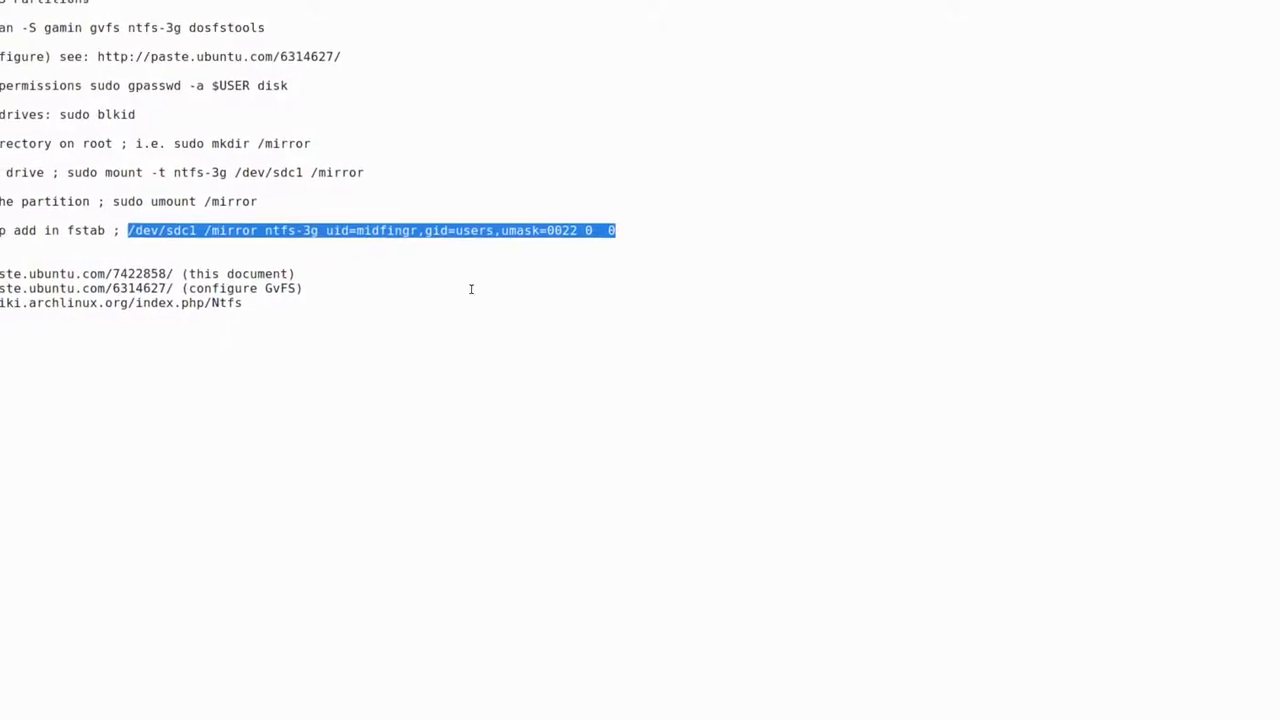
{"action": "left_click", "coordinate": [327, 173]}
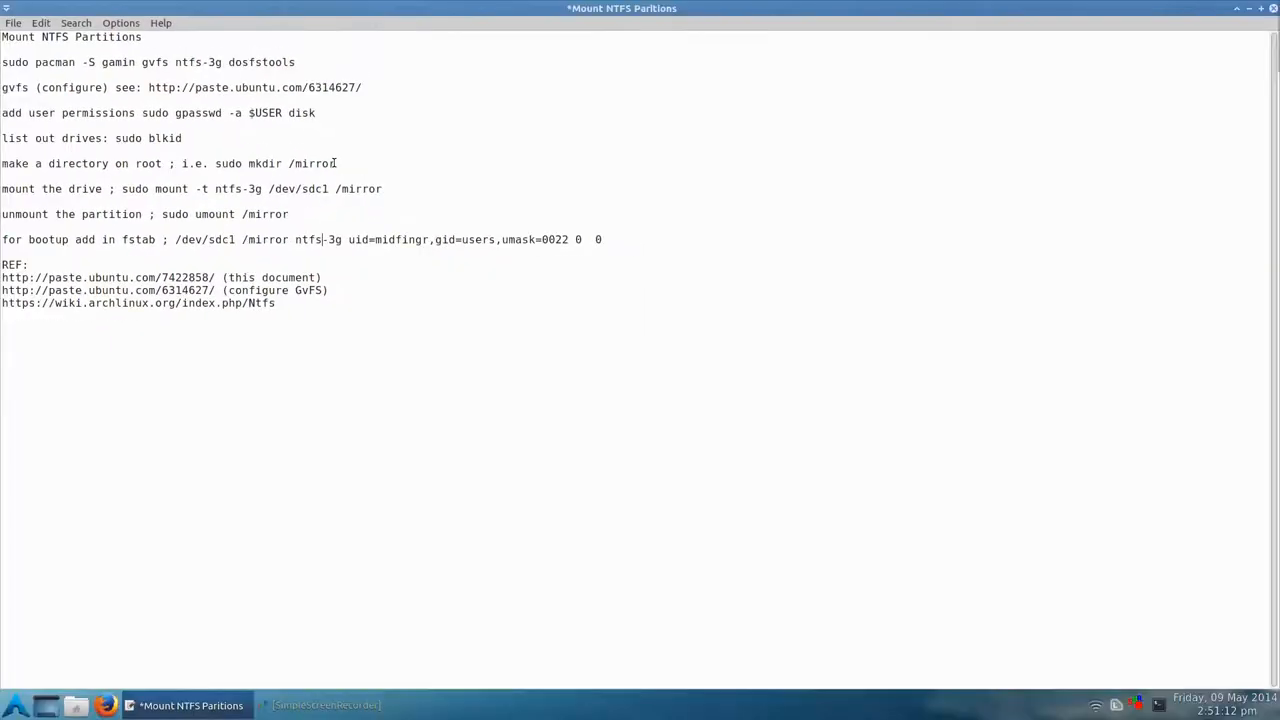
{"action": "key", "text": "ctrl+s"}
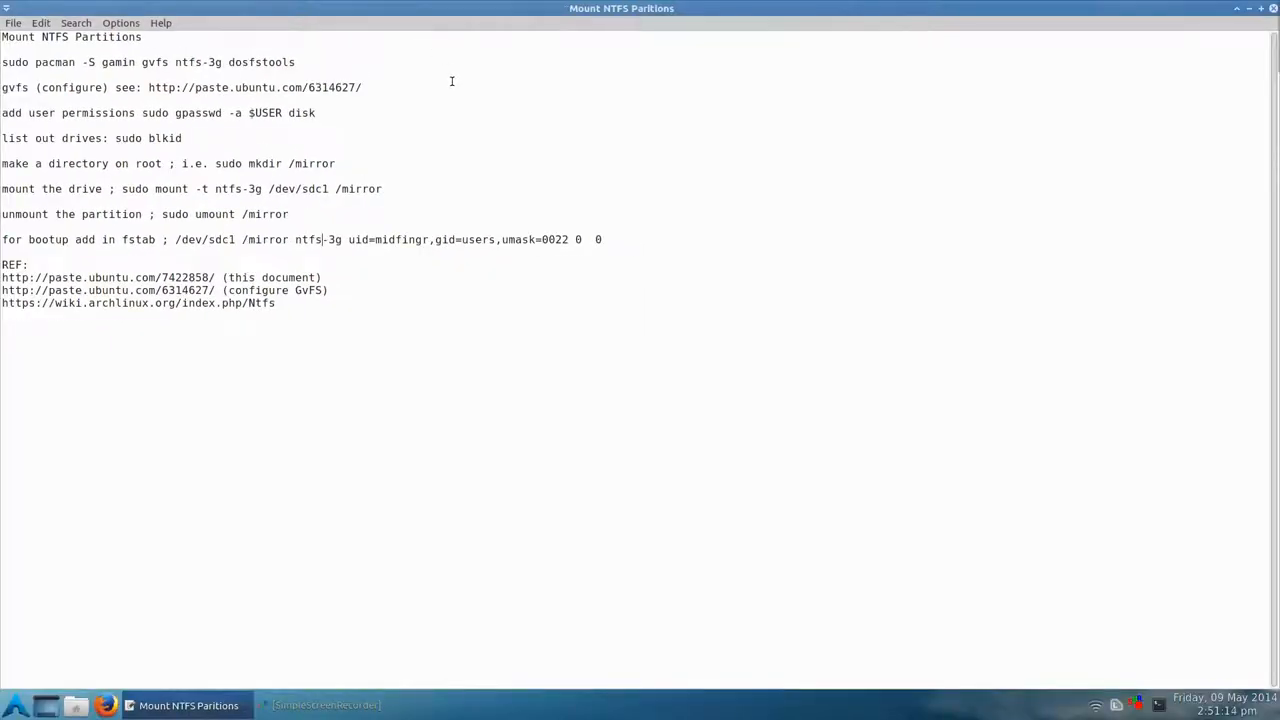
{"action": "double_click", "coordinate": [796, 4]}
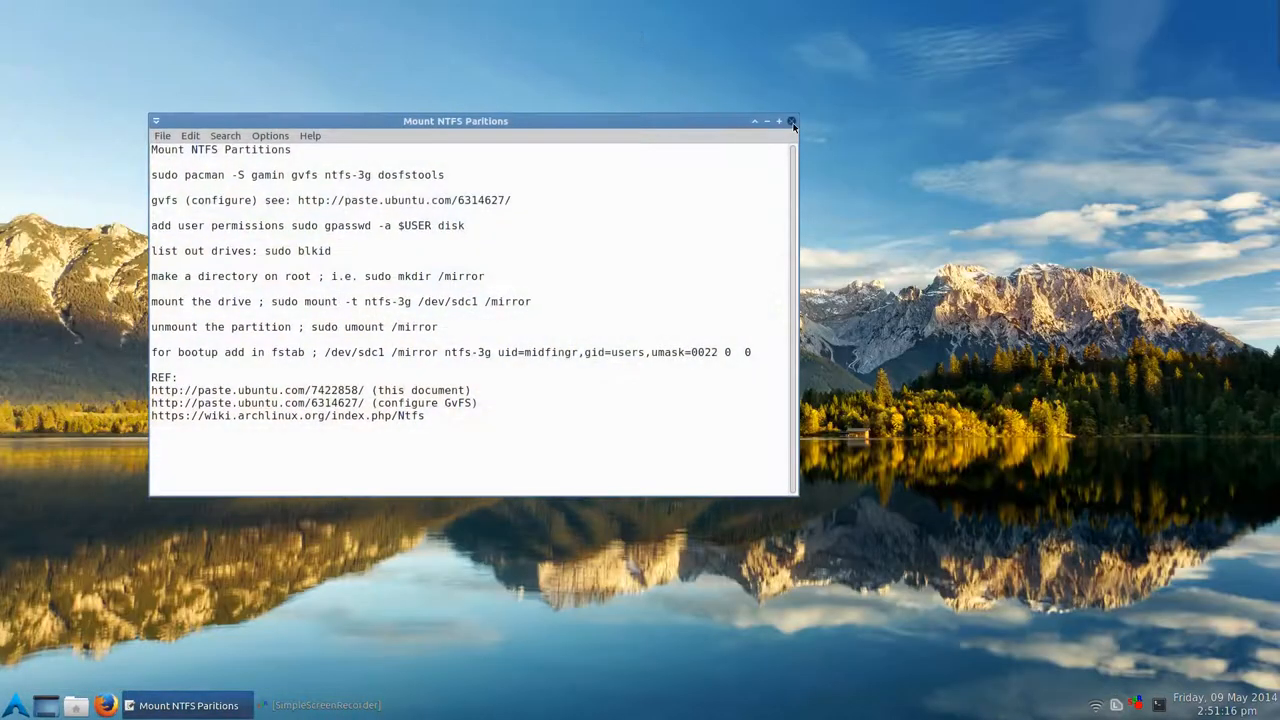
Close the Mount NTFS Partitions notes window, leaving the desktop empty.
{"action": "left_click", "coordinate": [791, 121]}
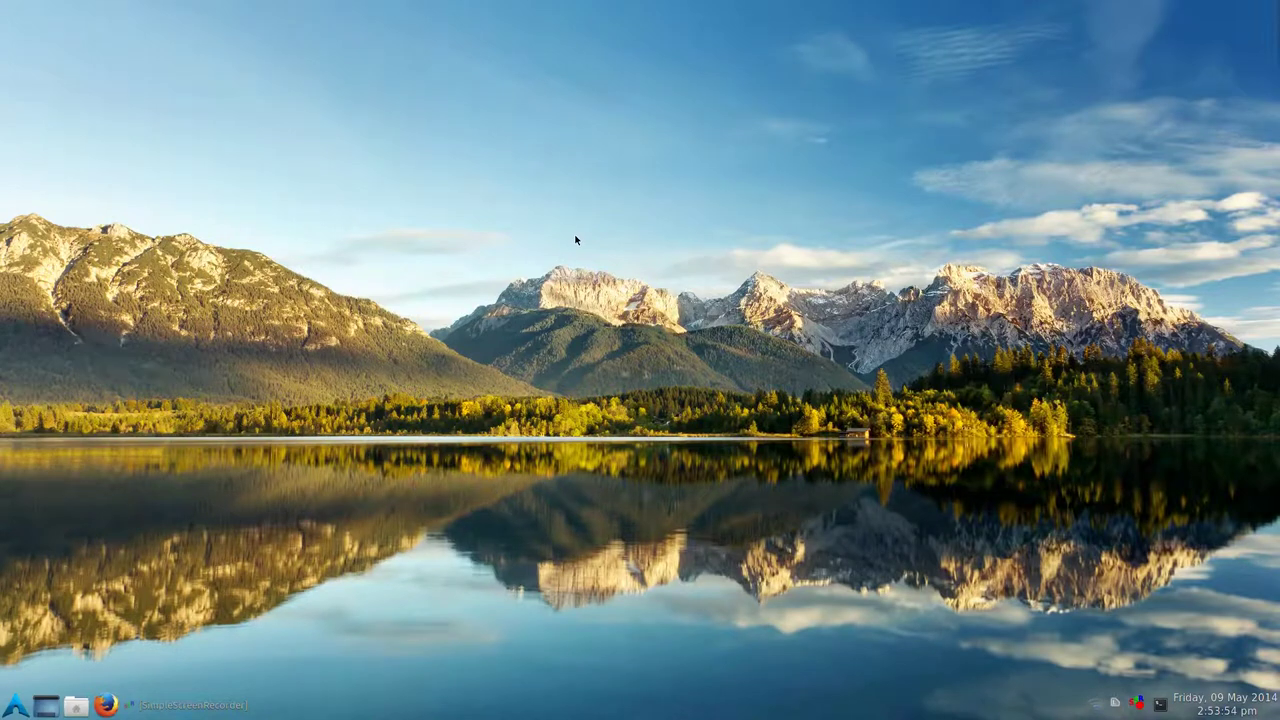
In Desktop Settings' Icons page, toggle Removable Devices desktop icons, then close the settings.
{"action": "right_click", "coordinate": [575, 240]}
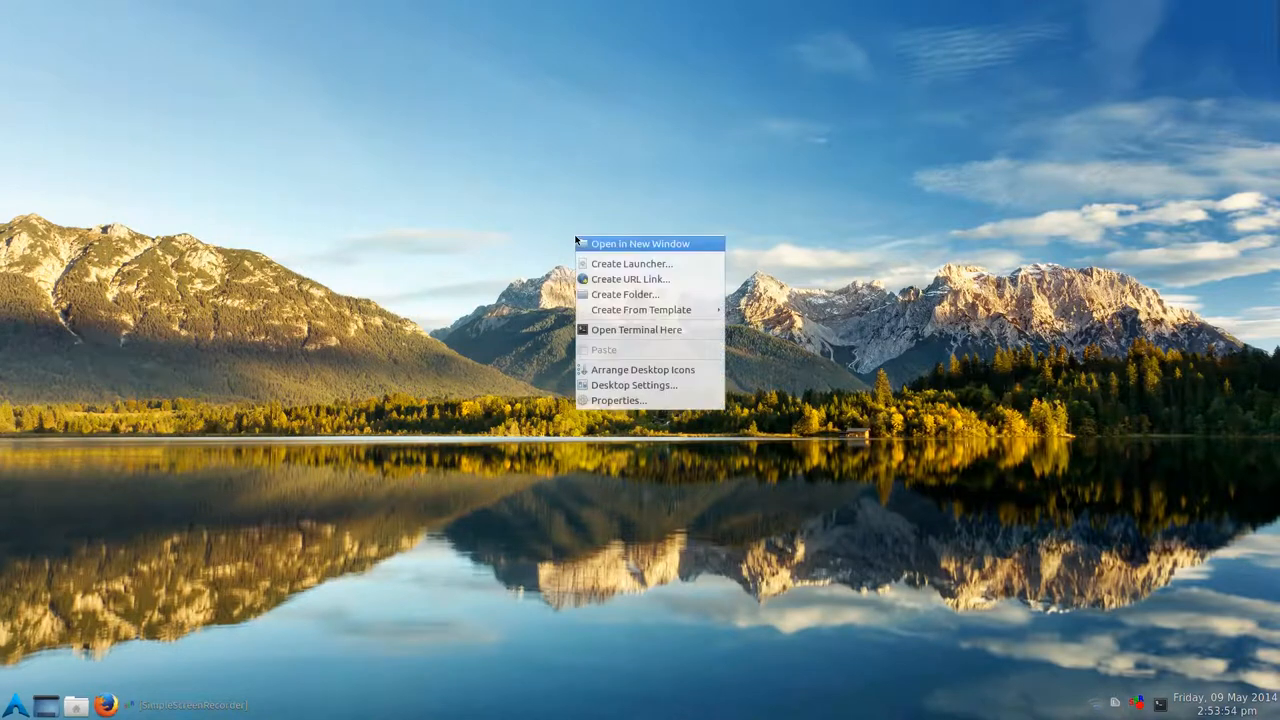
{"action": "left_click", "coordinate": [617, 385]}
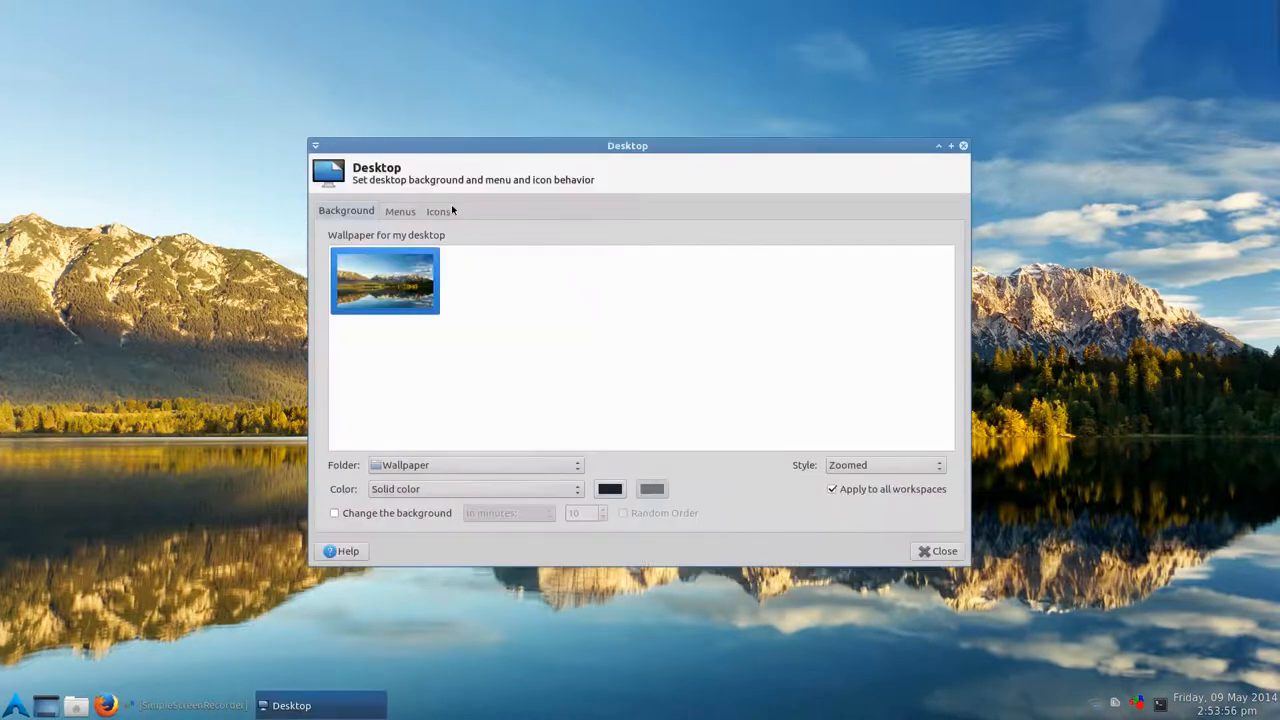
{"action": "left_click", "coordinate": [439, 213]}
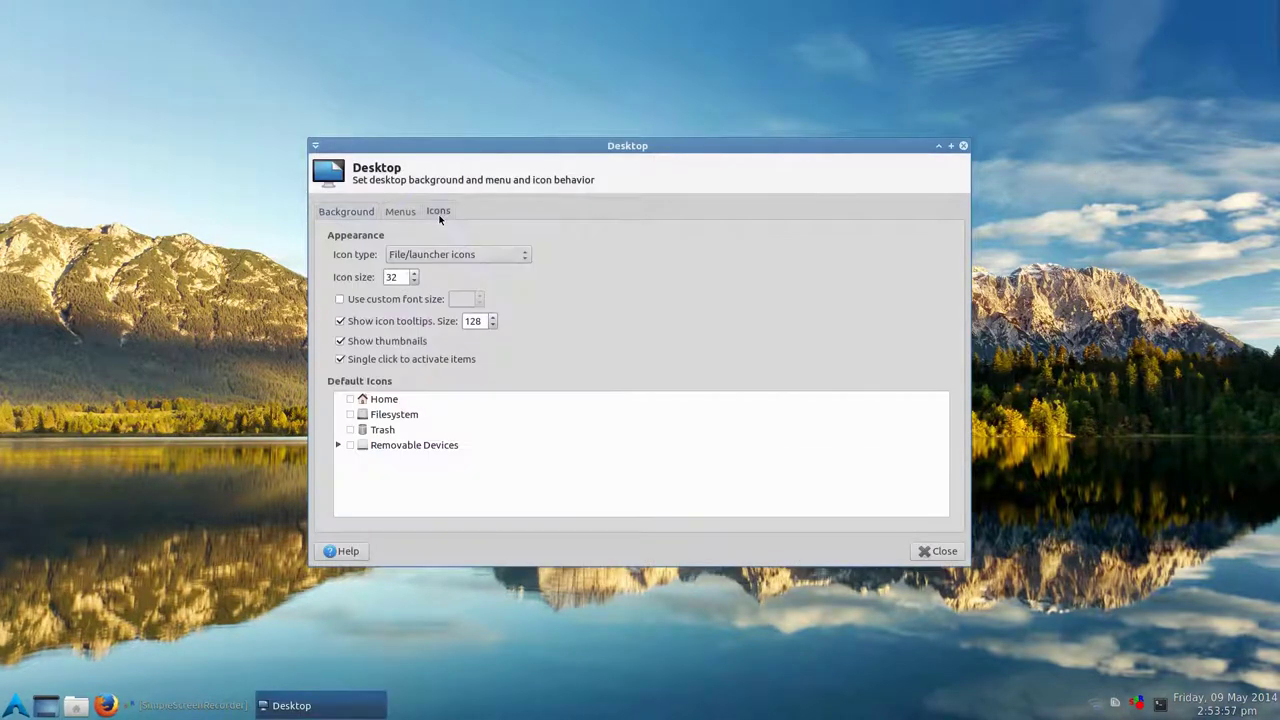
{"action": "left_click", "coordinate": [351, 445]}
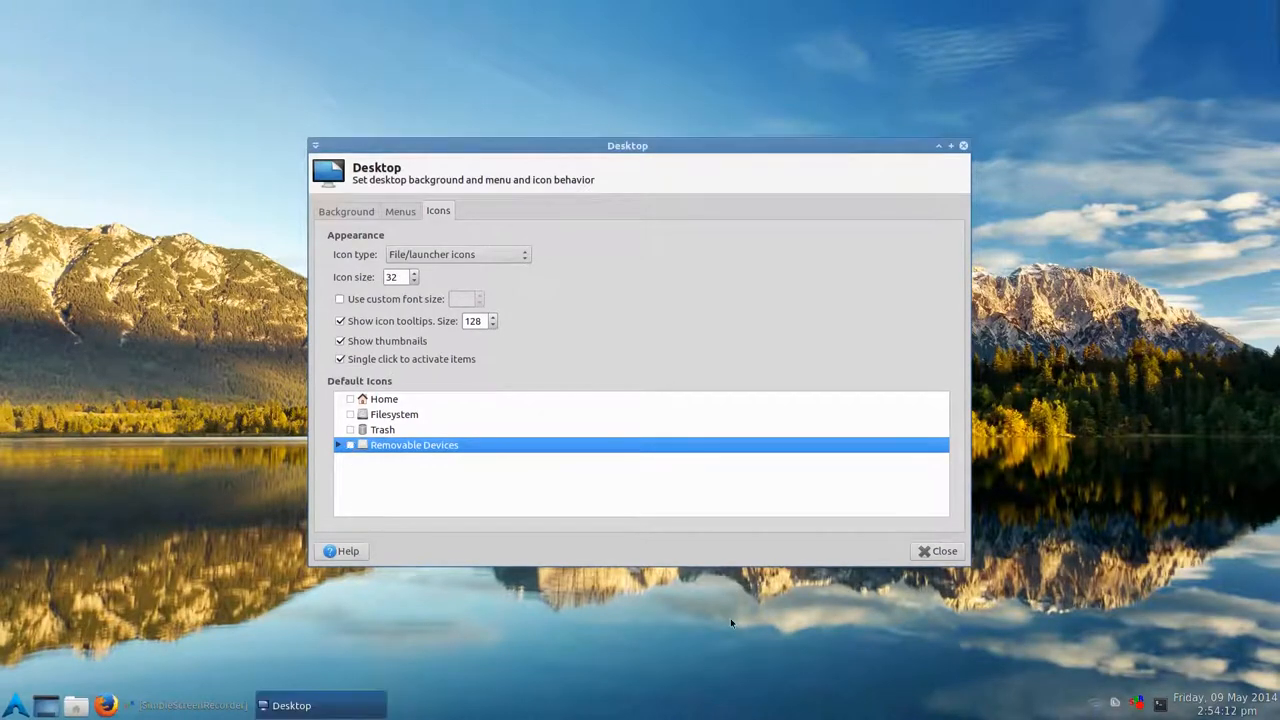
{"action": "left_click", "coordinate": [936, 551]}
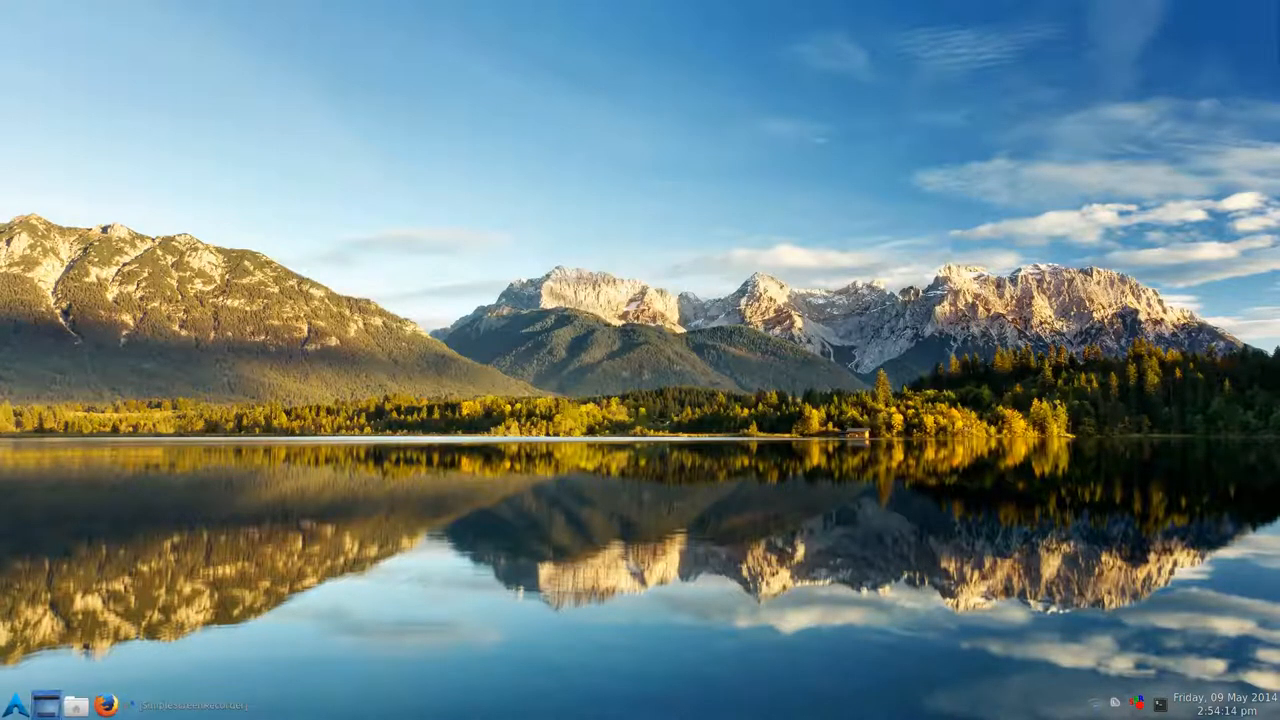
Browse to /mirror in the file manager via the address bar.
{"action": "left_click", "coordinate": [75, 705]}
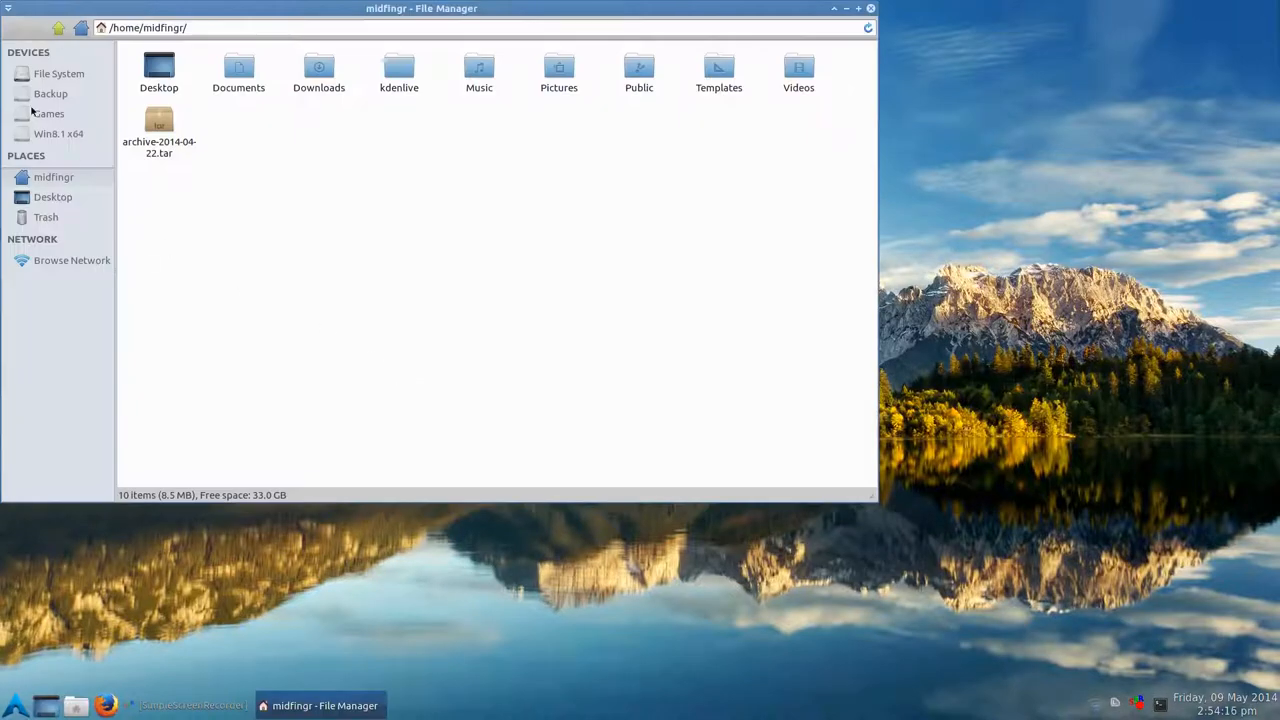
{"action": "left_click_drag", "start_coordinate": [196, 9], "coordinate": [369, 59]}
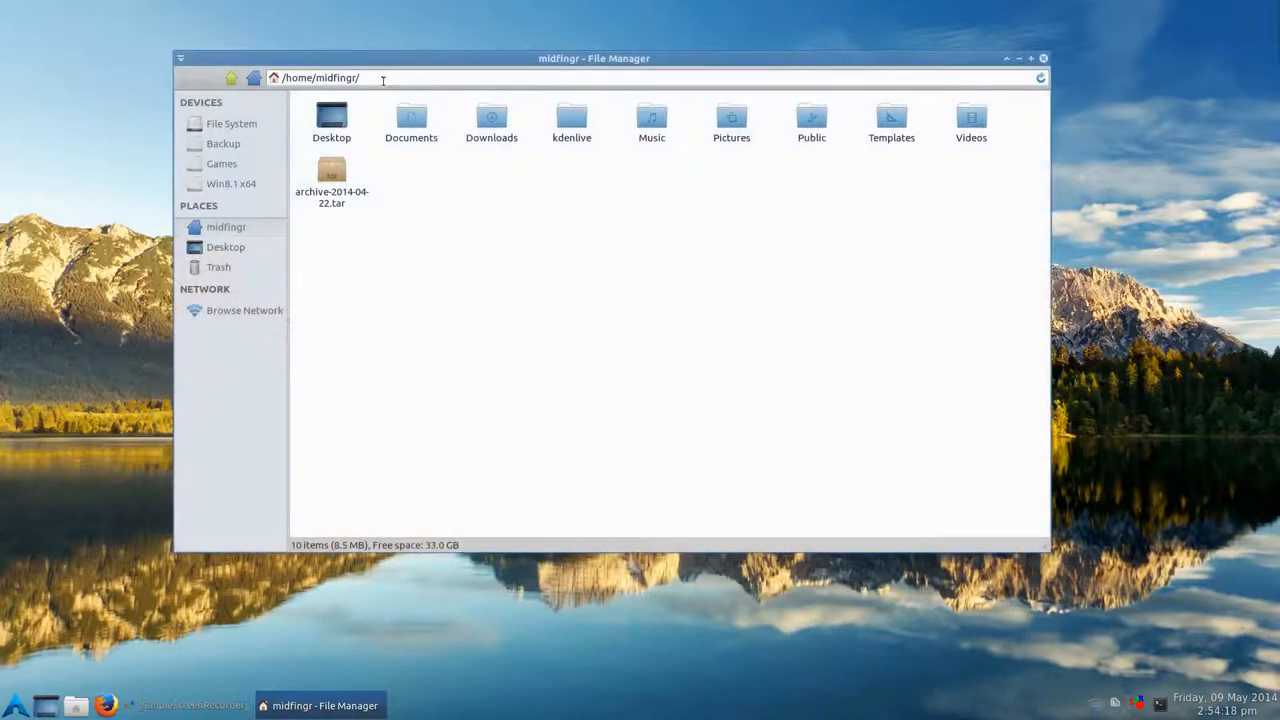
{"action": "left_click", "coordinate": [383, 80]}
{"action": "triple_click", "coordinate": [382, 82]}
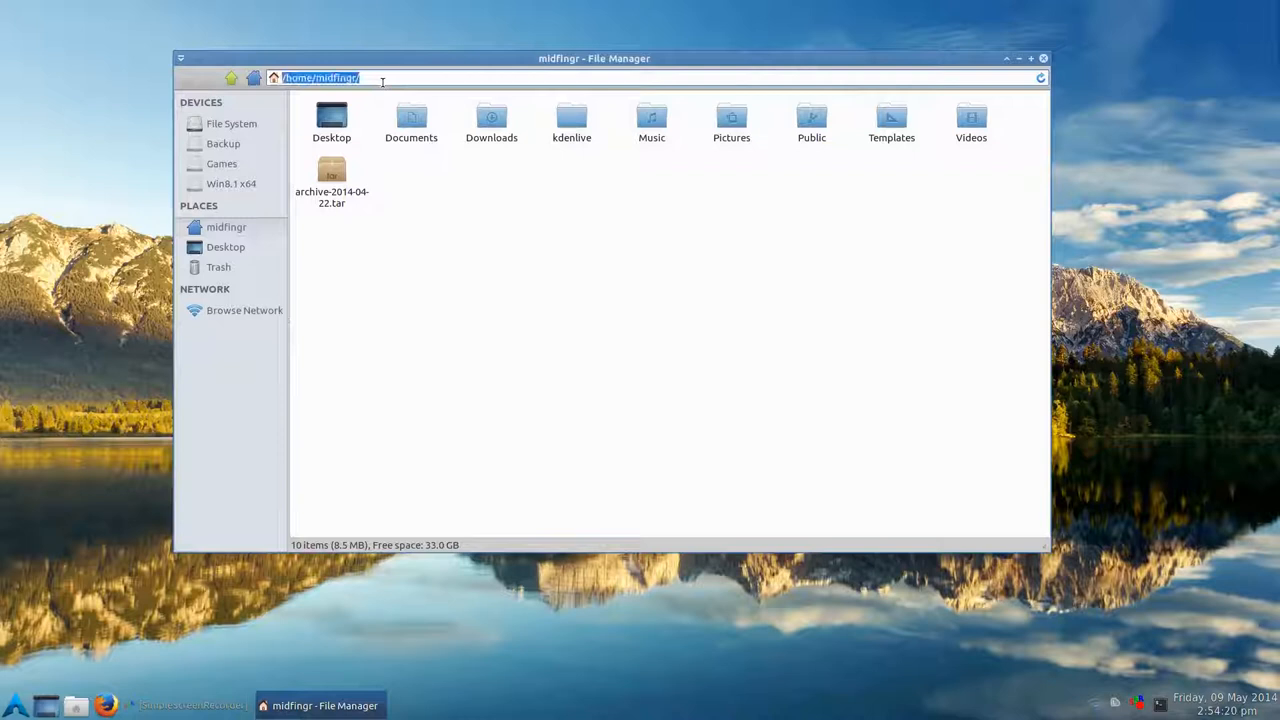
{"action": "type", "text": "/mirror/"}
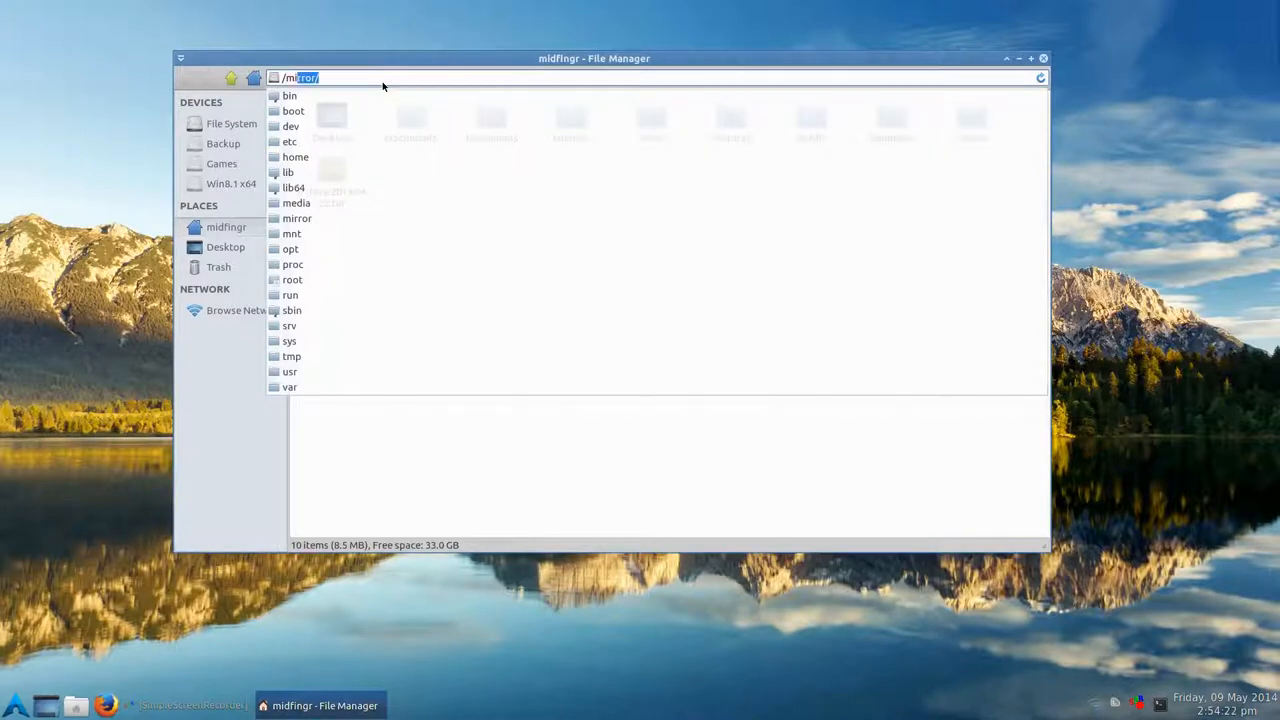
{"action": "key", "text": "Return"}
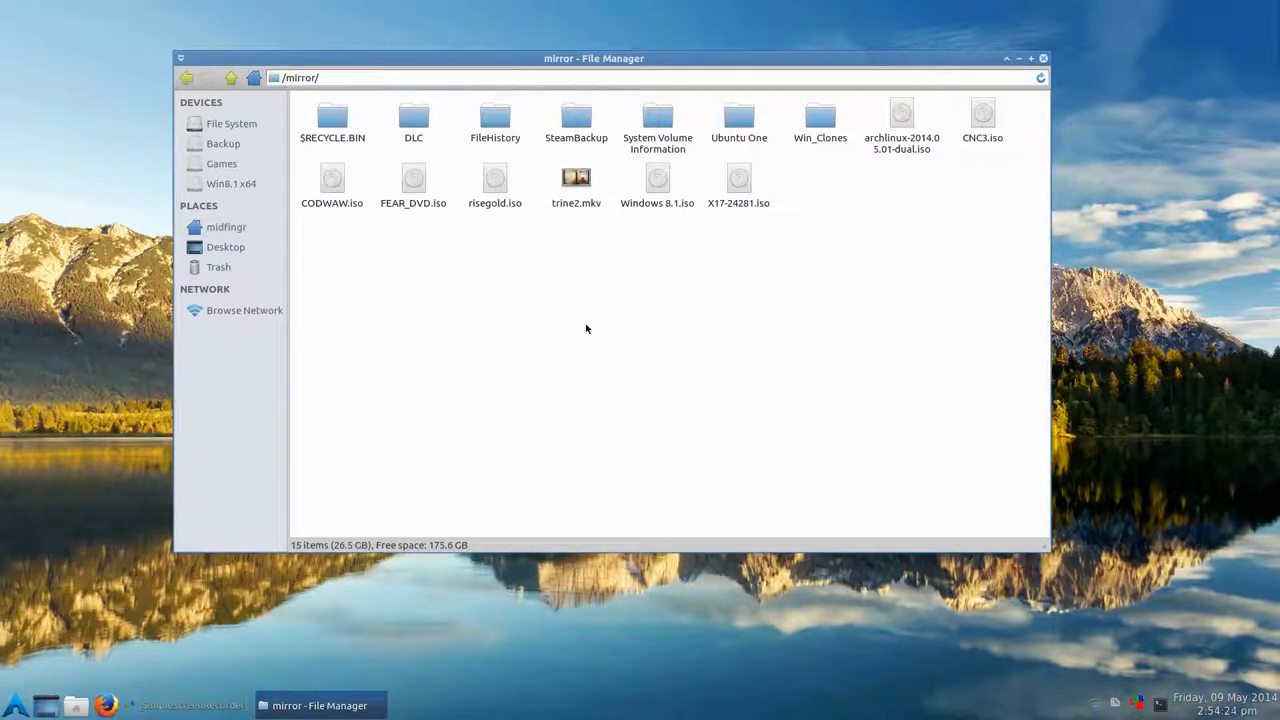
Play trine2.mkv from /mirror, toggling fullscreen on and off.
{"action": "double_click", "coordinate": [576, 185]}
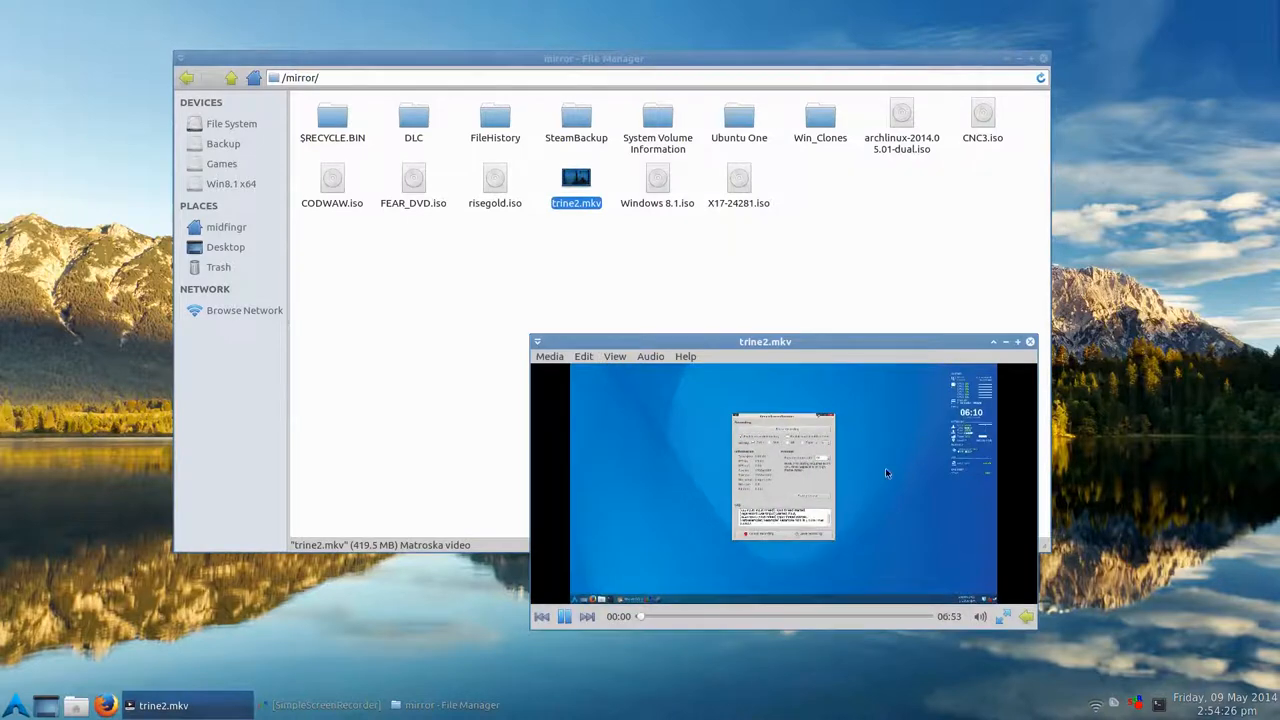
{"action": "double_click", "coordinate": [803, 529]}
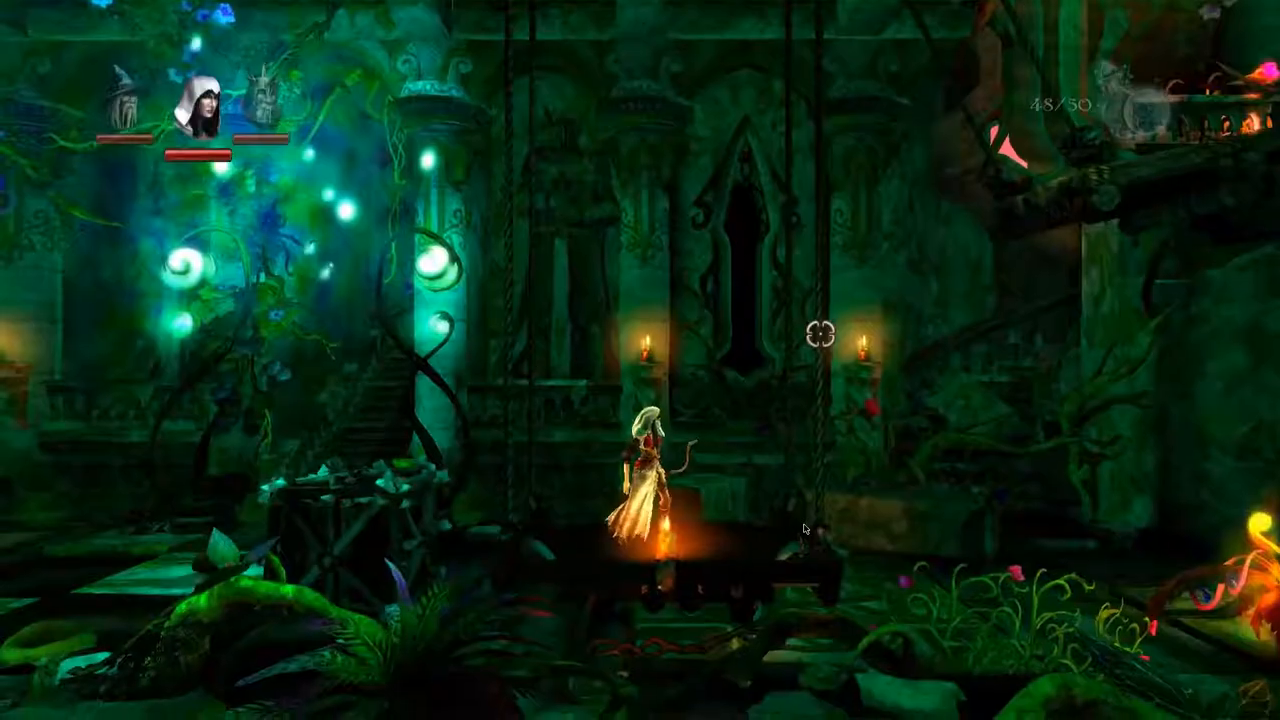
{"action": "double_click", "coordinate": [803, 529]}
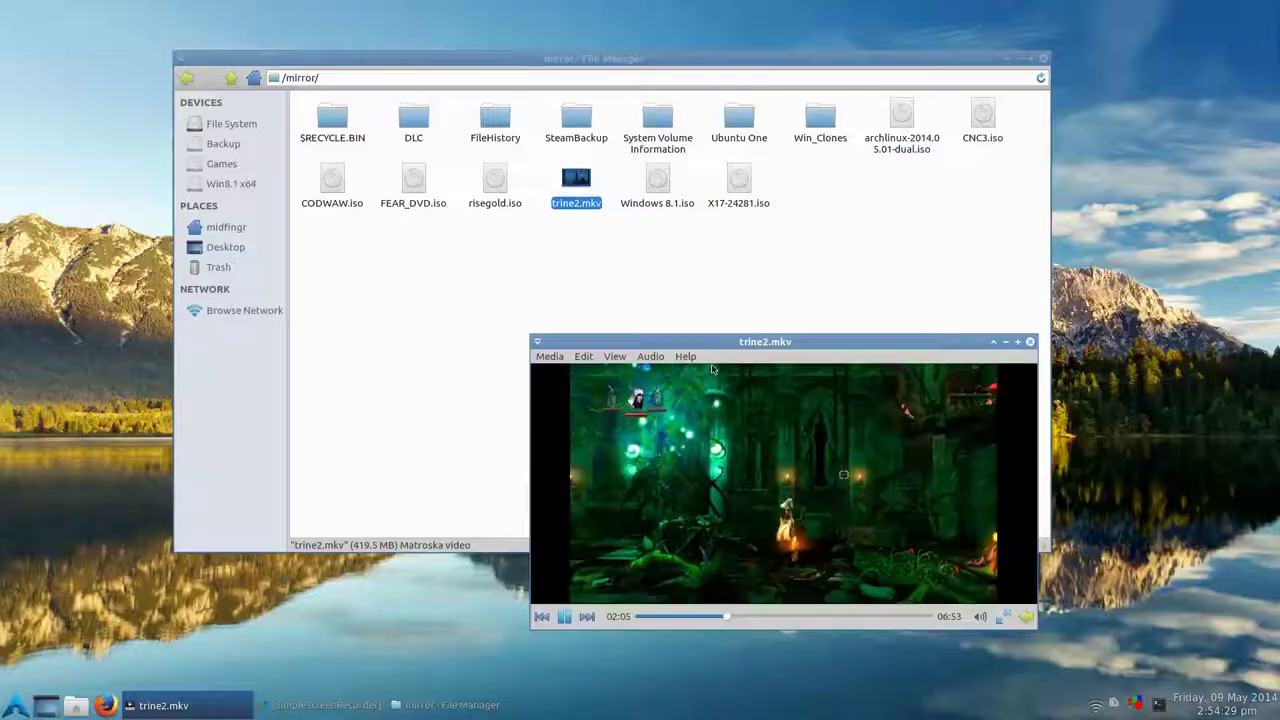
Close the player and create a test New Empty File and New Folder in /mirror.
{"action": "left_click", "coordinate": [1030, 341]}
{"action": "right_click", "coordinate": [645, 290]}
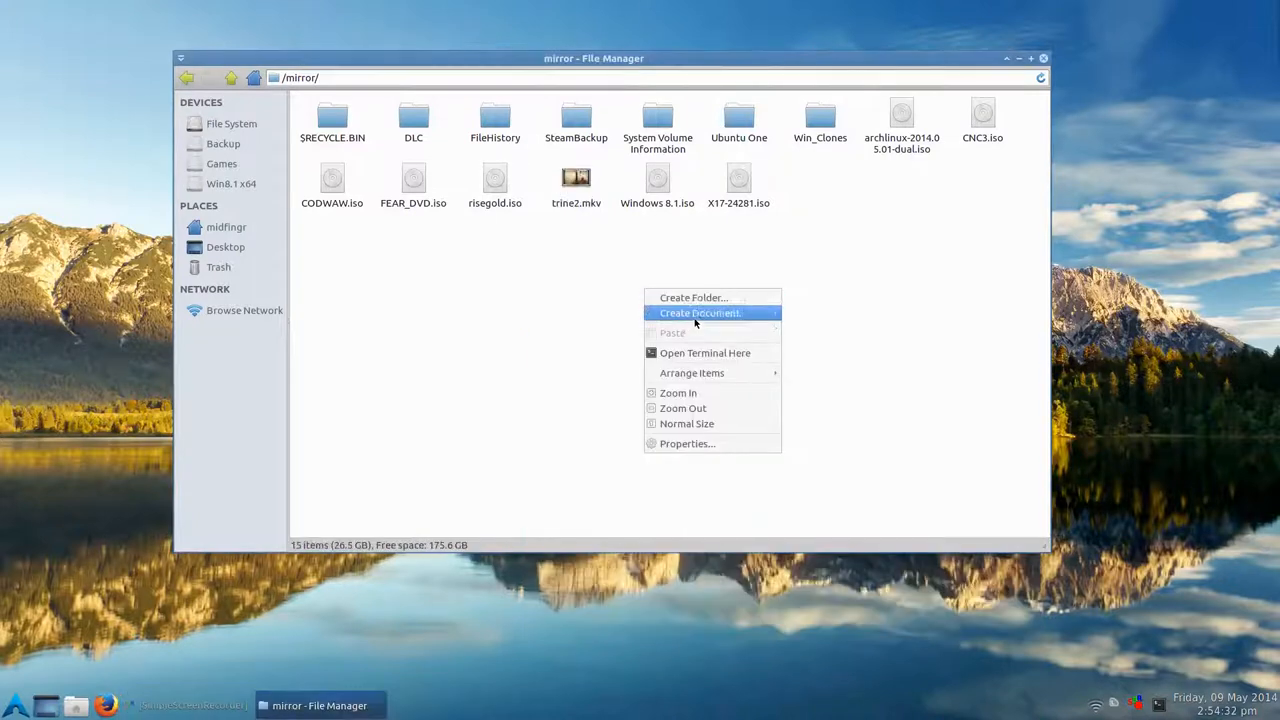
{"action": "left_click", "coordinate": [822, 331]}
{"action": "left_click", "coordinate": [681, 352]}
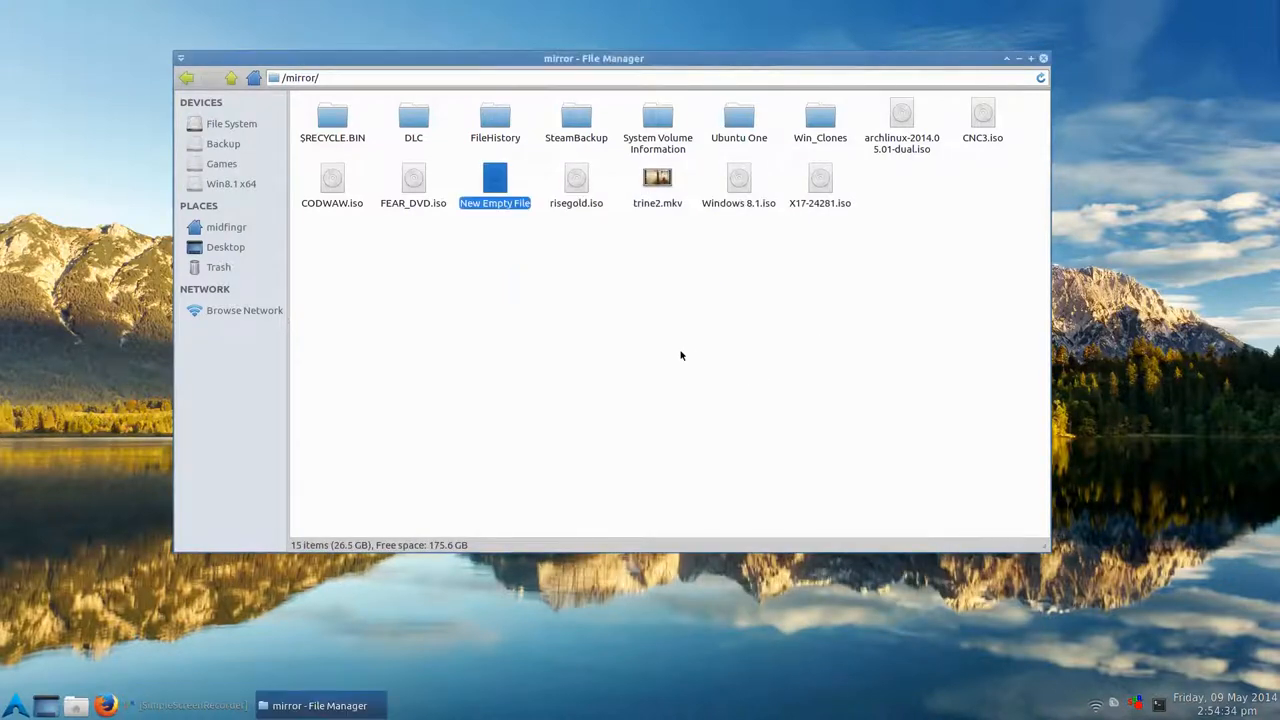
{"action": "right_click", "coordinate": [691, 356]}
{"action": "left_click", "coordinate": [722, 362]}
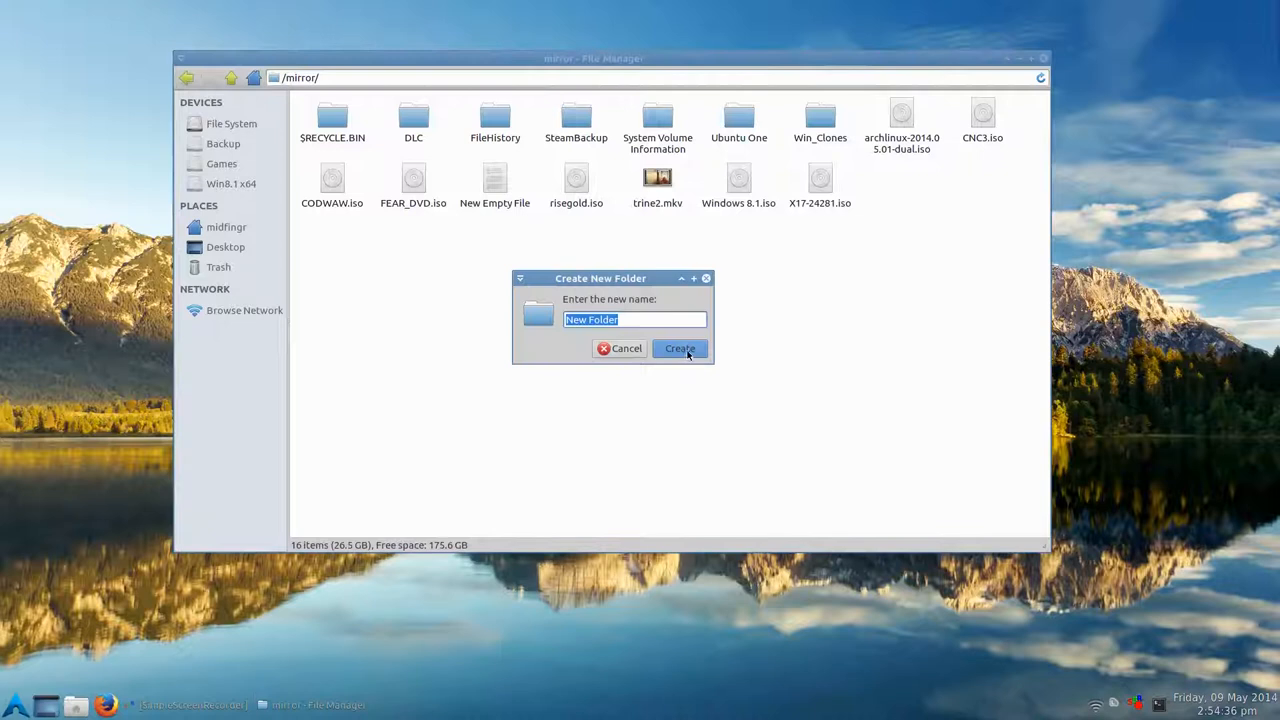
{"action": "left_click", "coordinate": [688, 352]}
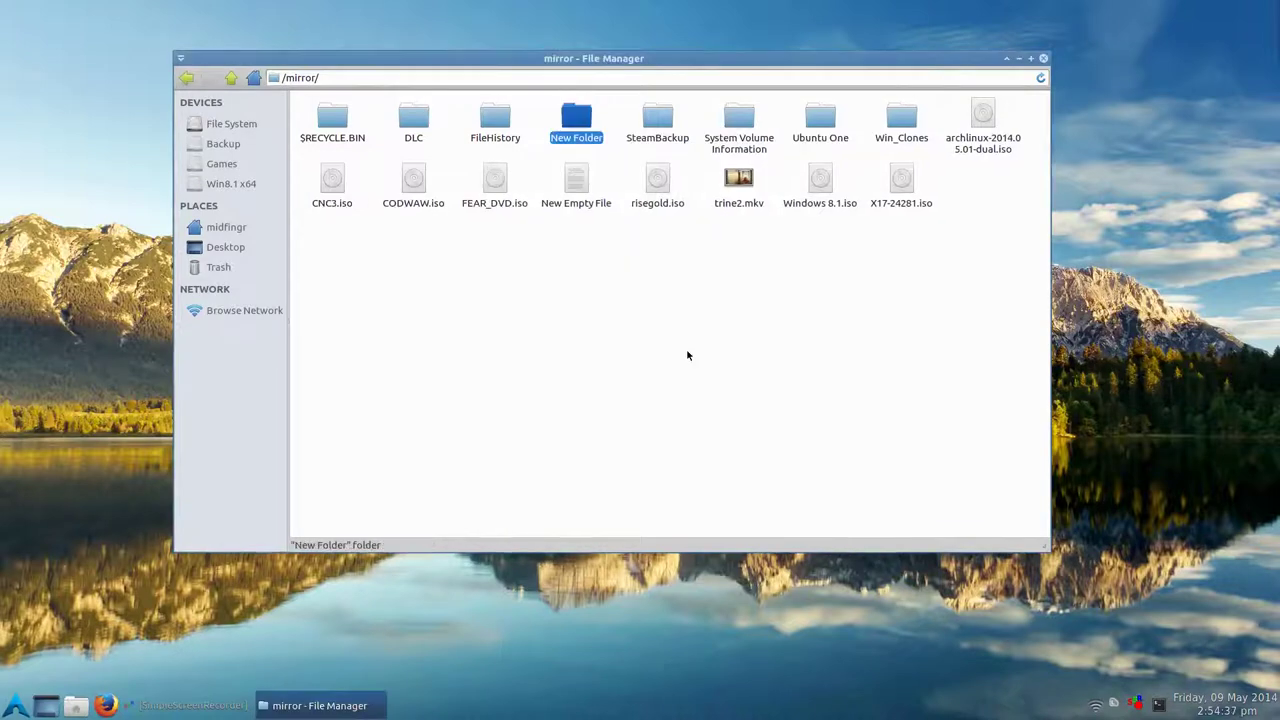
Permanently delete the test New Empty File and New Folder again.
{"action": "left_click", "coordinate": [574, 190]}
{"action": "key", "text": "Delete"}
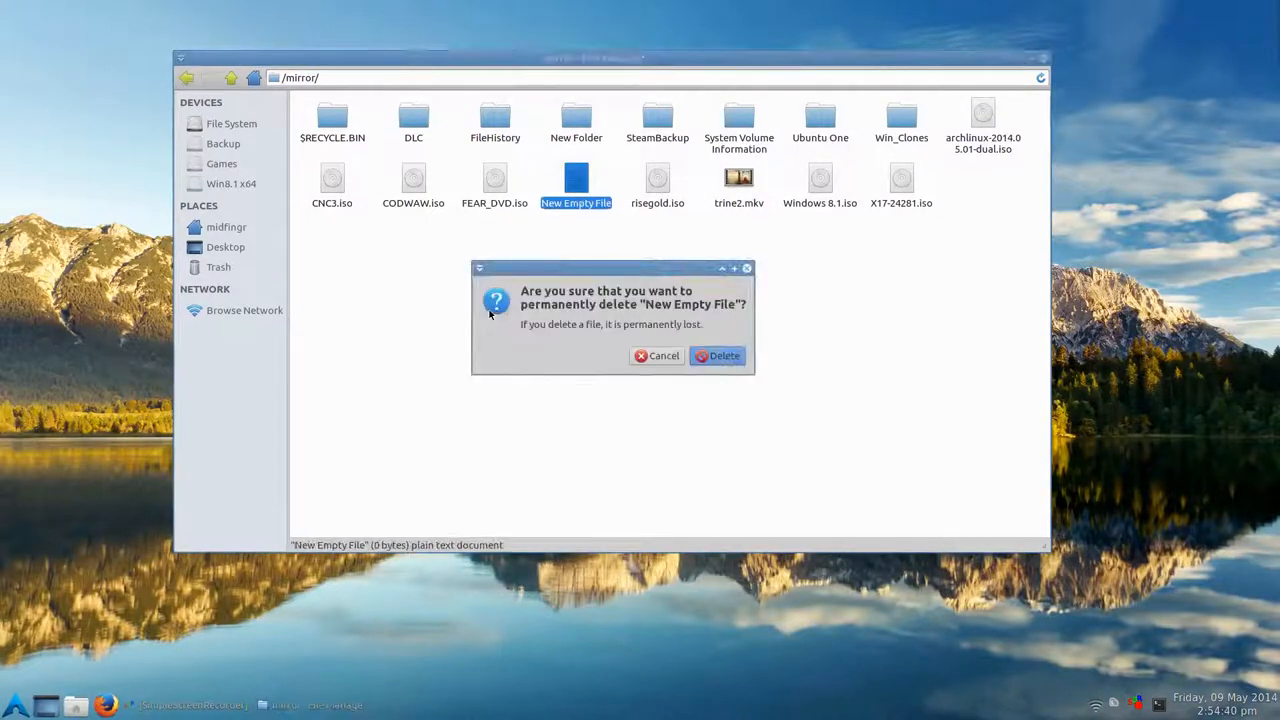
{"action": "key", "text": "Return"}
{"action": "key", "text": "Up"}
{"action": "key", "text": "Delete"}
{"action": "key", "text": "Return"}
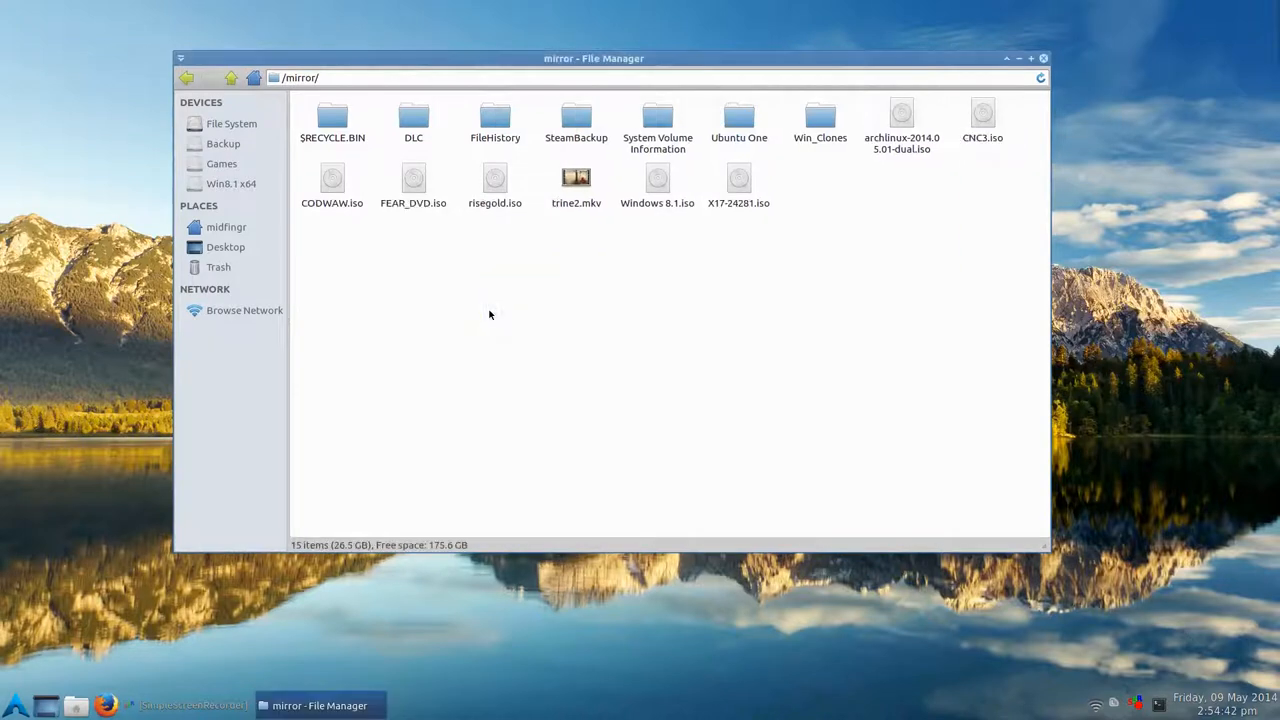
Go up to the root folder listing, clear the selection and close the file manager.
{"action": "key", "text": "BackSpace"}
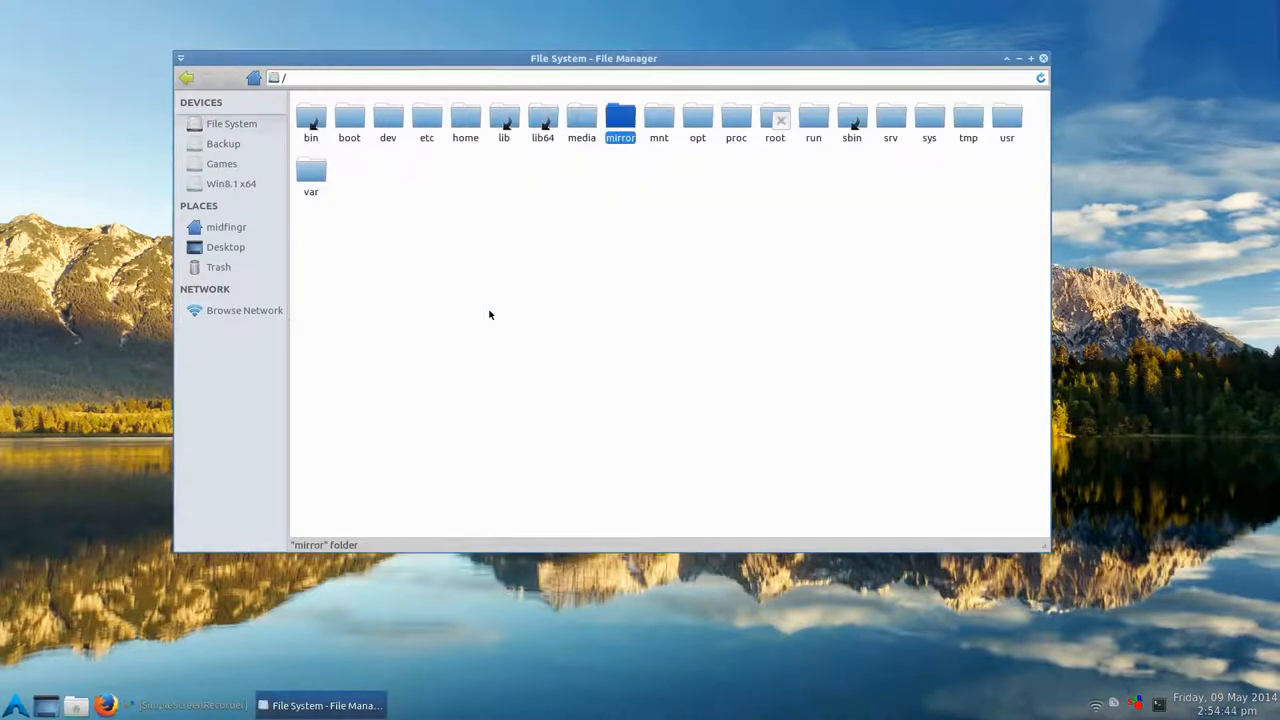
{"action": "left_click", "coordinate": [645, 275]}
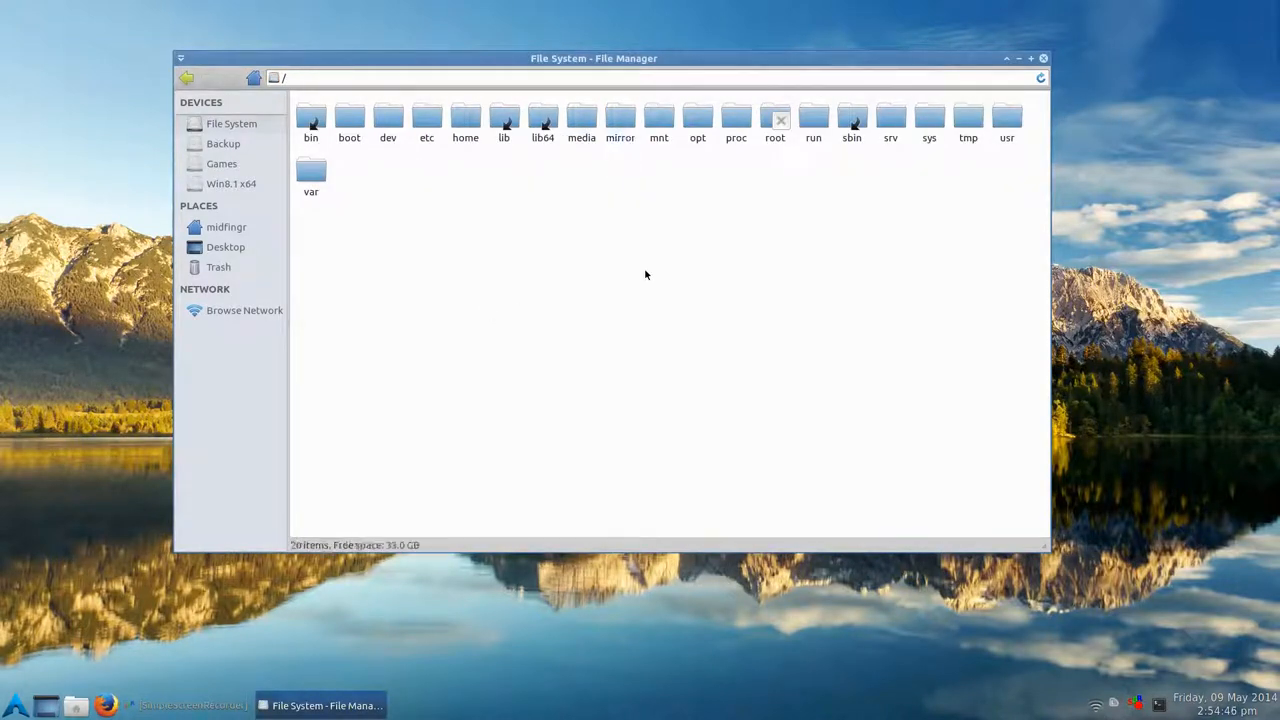
{"action": "key", "text": "ctrl+q"}
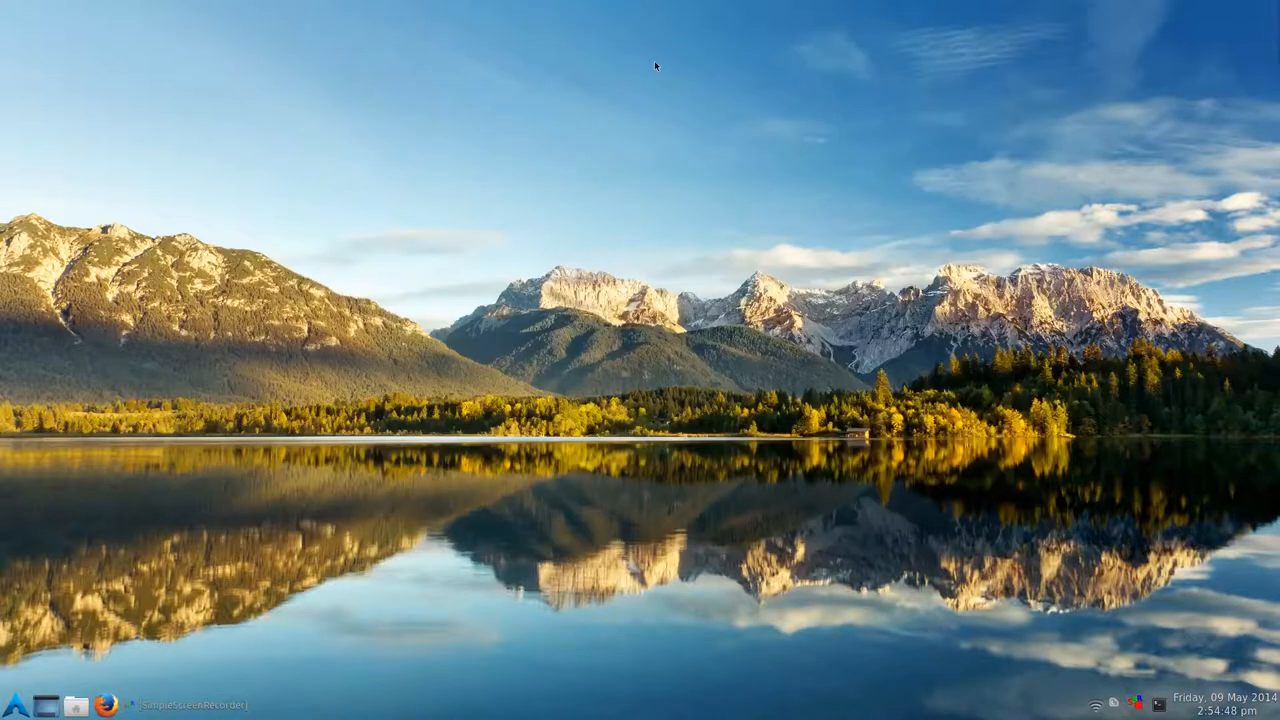
Run 'ln -s /mirror mirror' in a new terminal to link mirror in the home folder.
{"action": "key", "text": "ctrl+alt+t"}
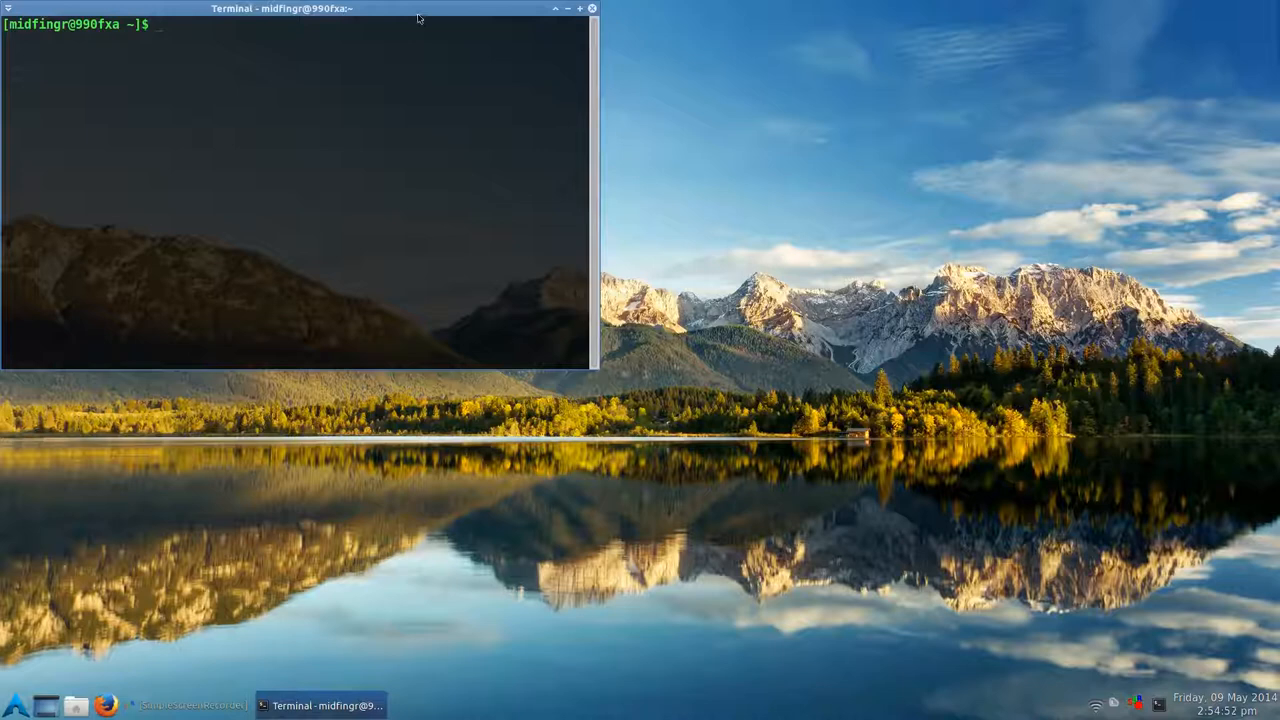
{"action": "left_click_drag", "start_coordinate": [418, 16], "coordinate": [734, 208]}
{"action": "type", "text": "l"}
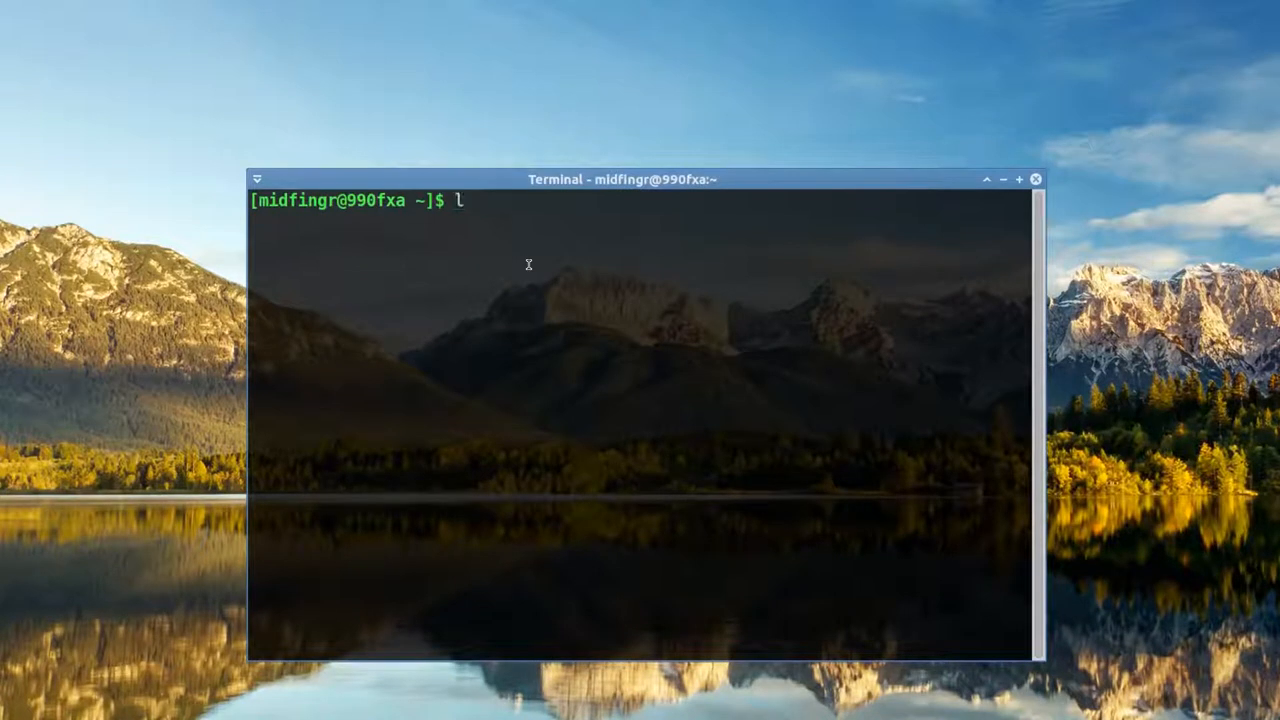
{"action": "type", "text": "n -"}
{"action": "type", "text": "s /"}
{"action": "type", "text": "mi"}
{"action": "type", "text": "rror "}
{"action": "type", "text": "m"}
{"action": "type", "text": "irror"}
{"action": "key", "text": "Return"}
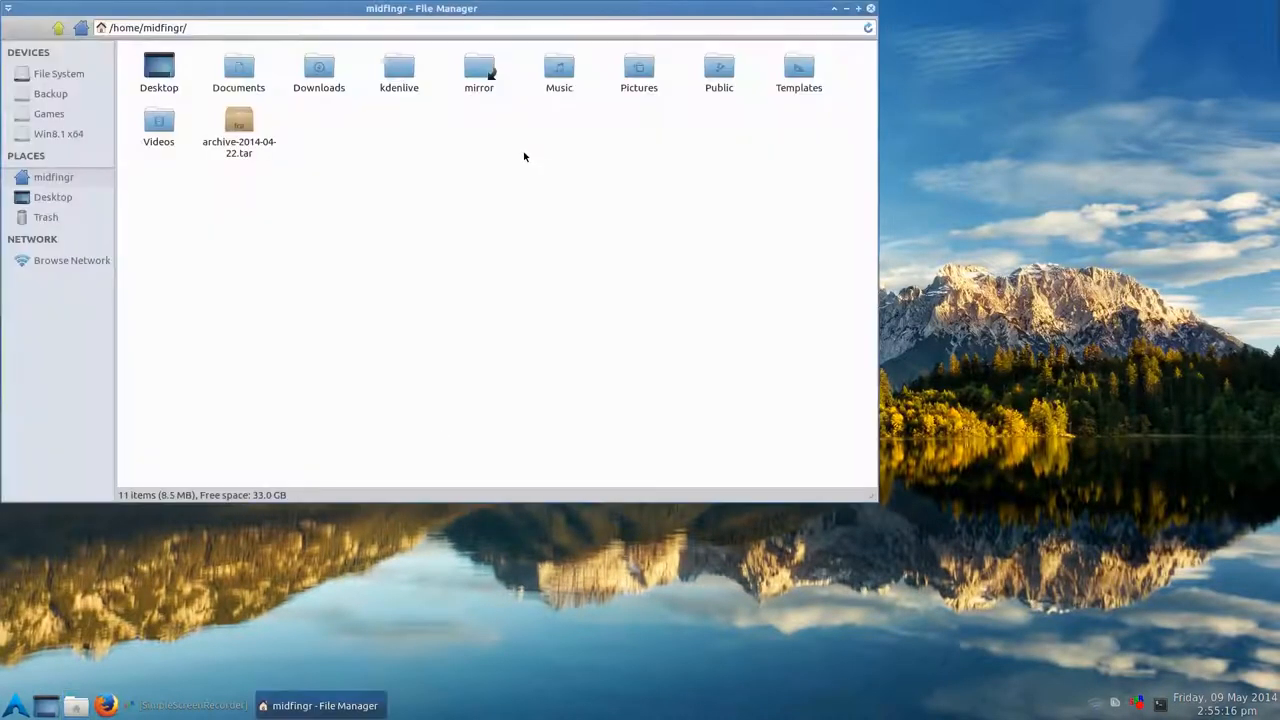
Open the mirror link to view /mirror, go back home, and drag mirror into the Places sidebar.
{"action": "double_click", "coordinate": [480, 70]}
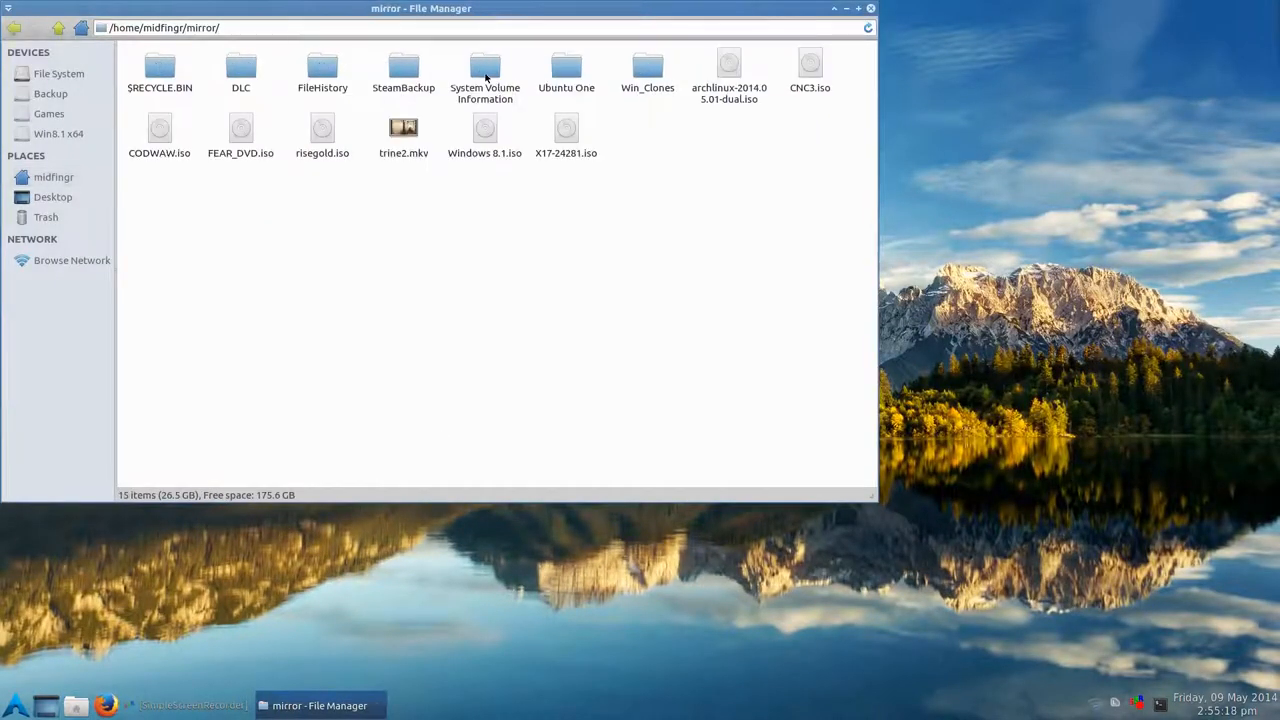
{"action": "left_click_drag", "start_coordinate": [393, 14], "coordinate": [393, 42]}
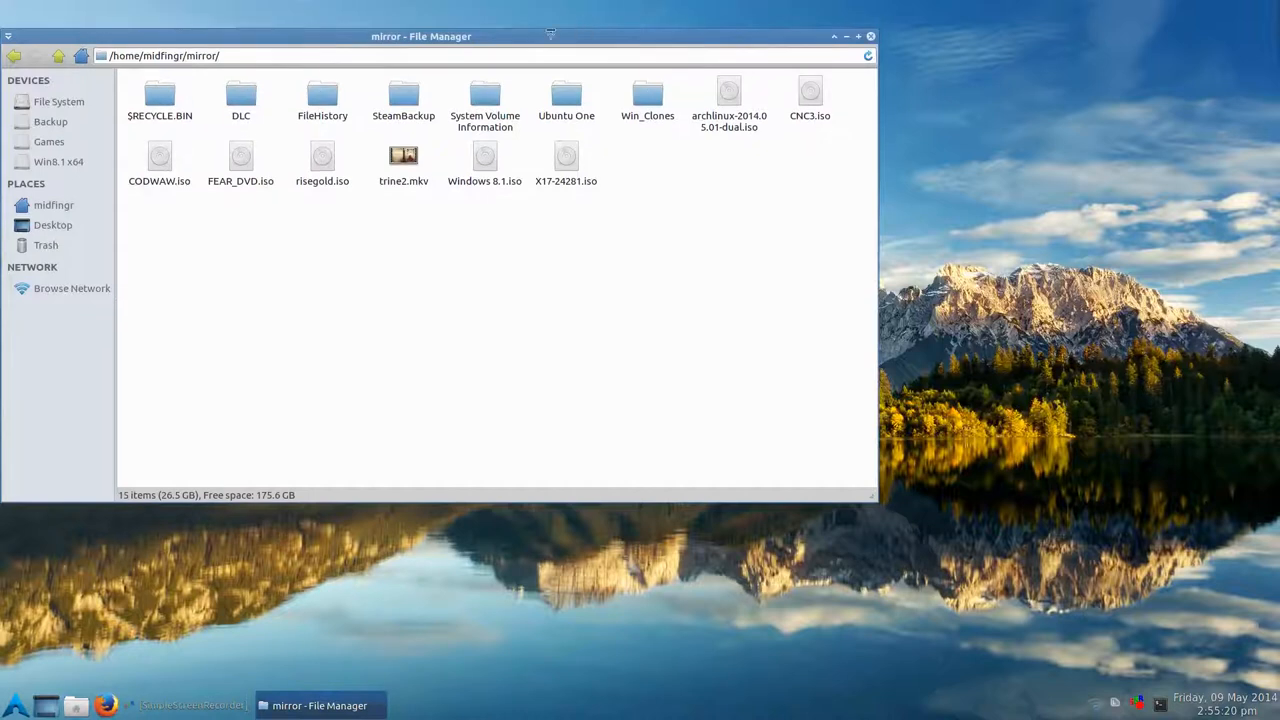
{"action": "triple_click", "coordinate": [231, 54]}
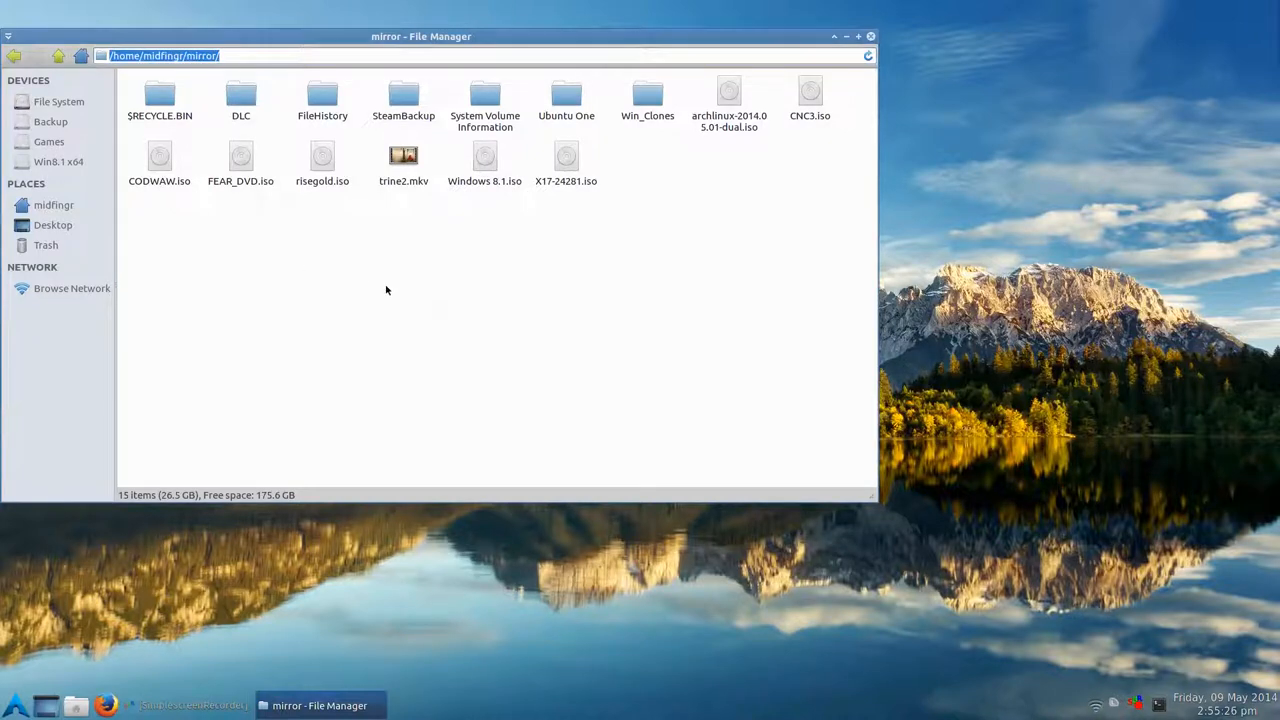
{"action": "key", "text": "alt+Left"}
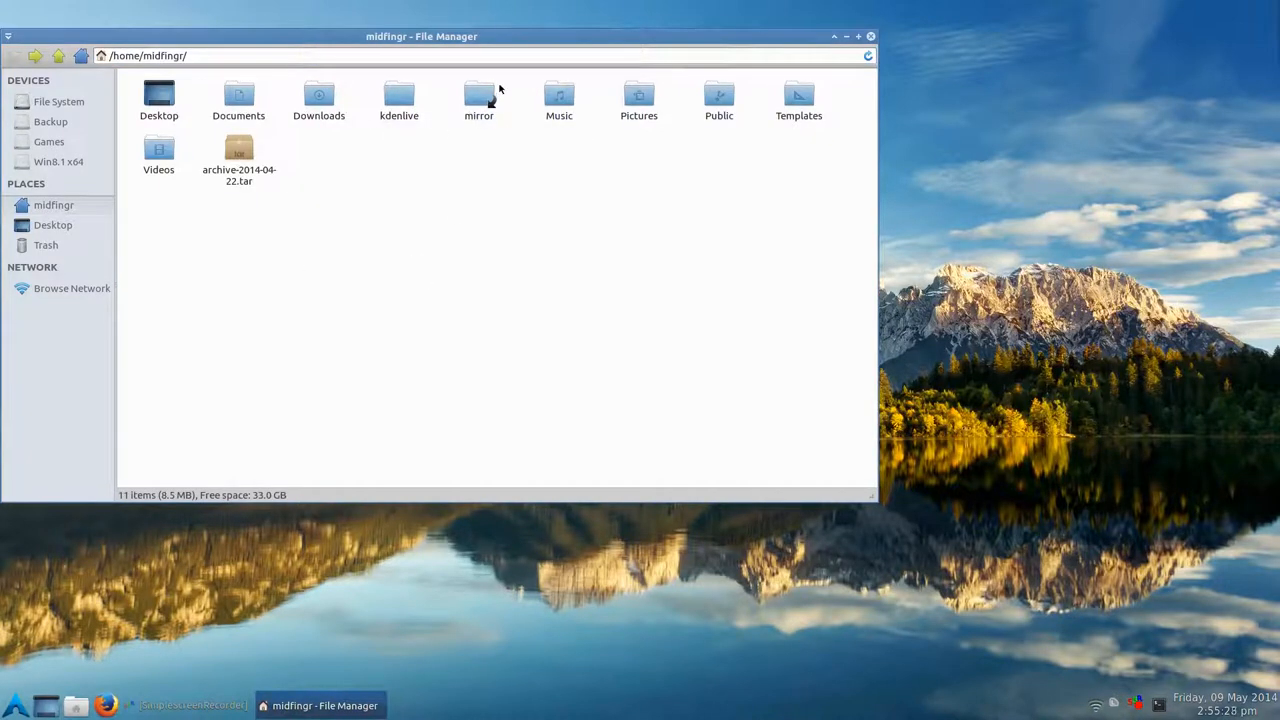
{"action": "left_click_drag", "start_coordinate": [488, 98], "coordinate": [88, 258]}
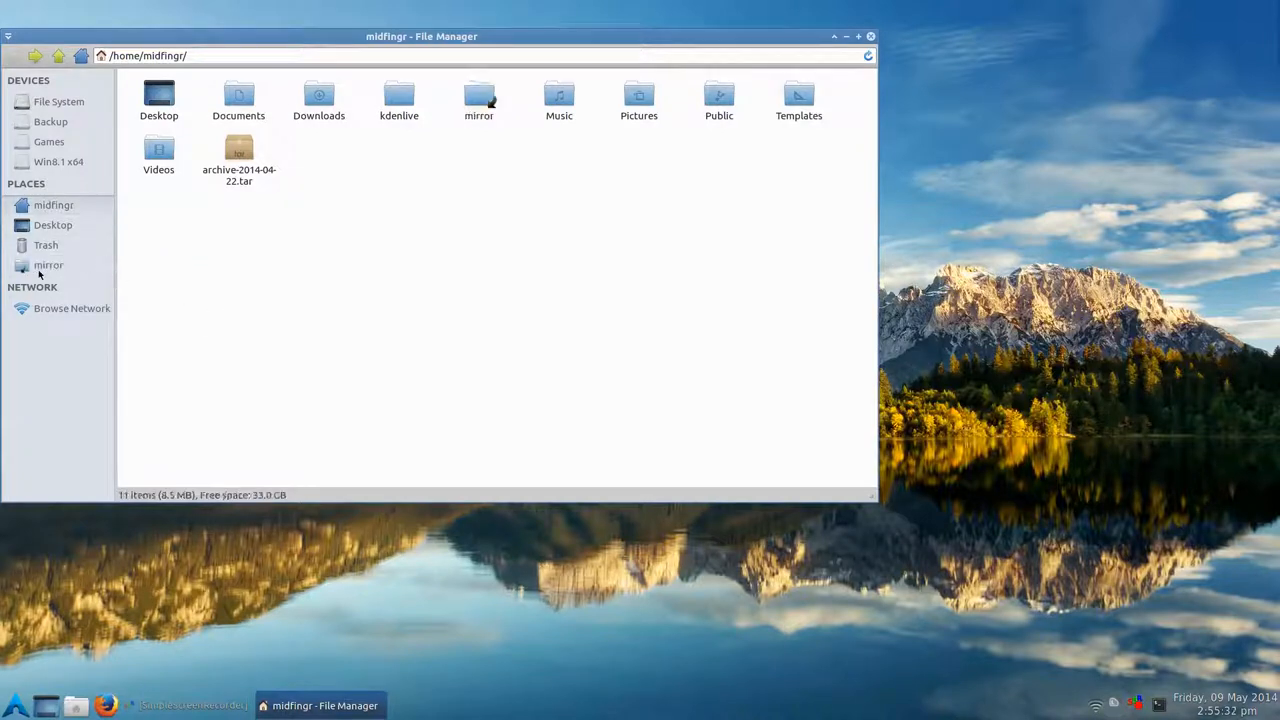
{"action": "right_click", "coordinate": [44, 266]}
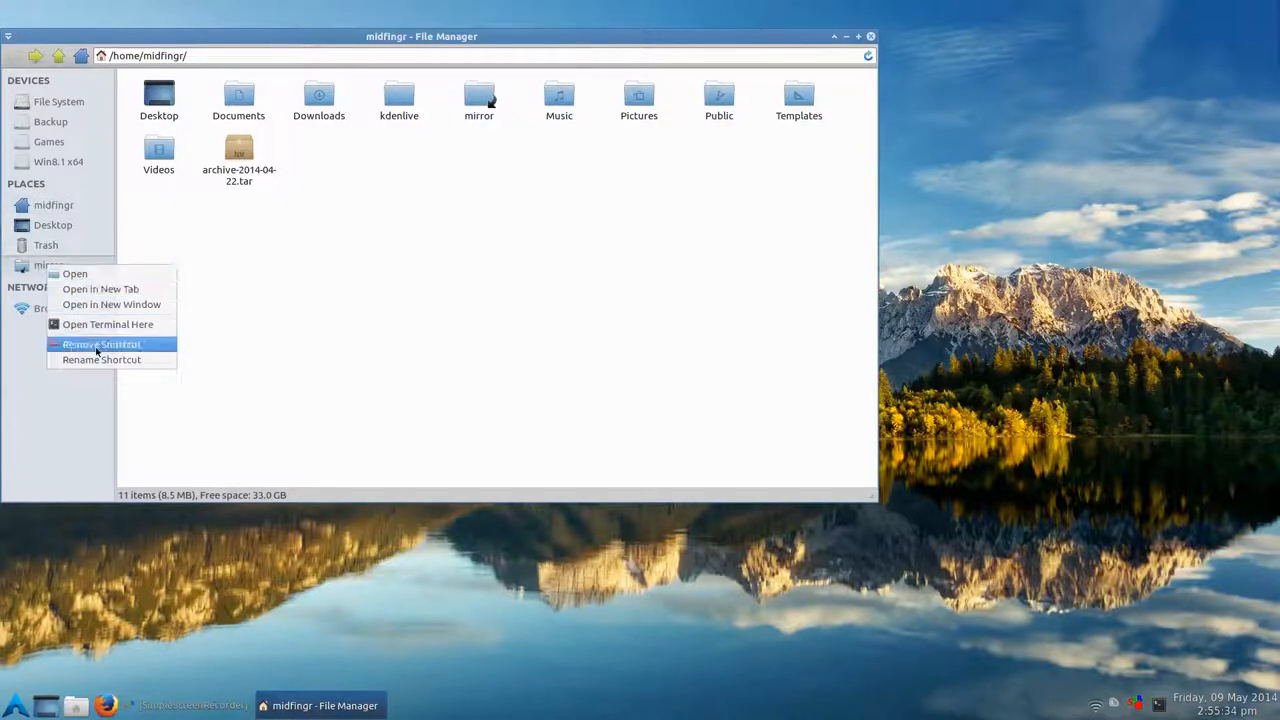
{"action": "left_click", "coordinate": [331, 271]}
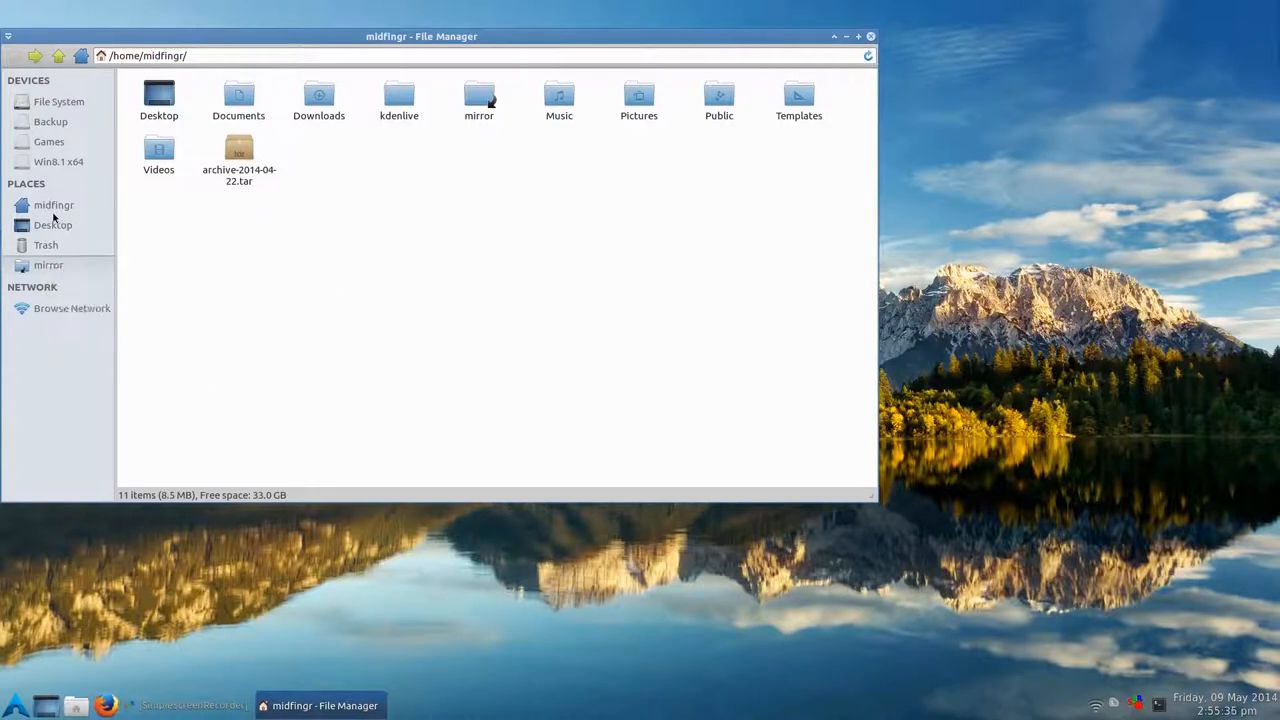
{"action": "middle_click", "coordinate": [44, 266]}
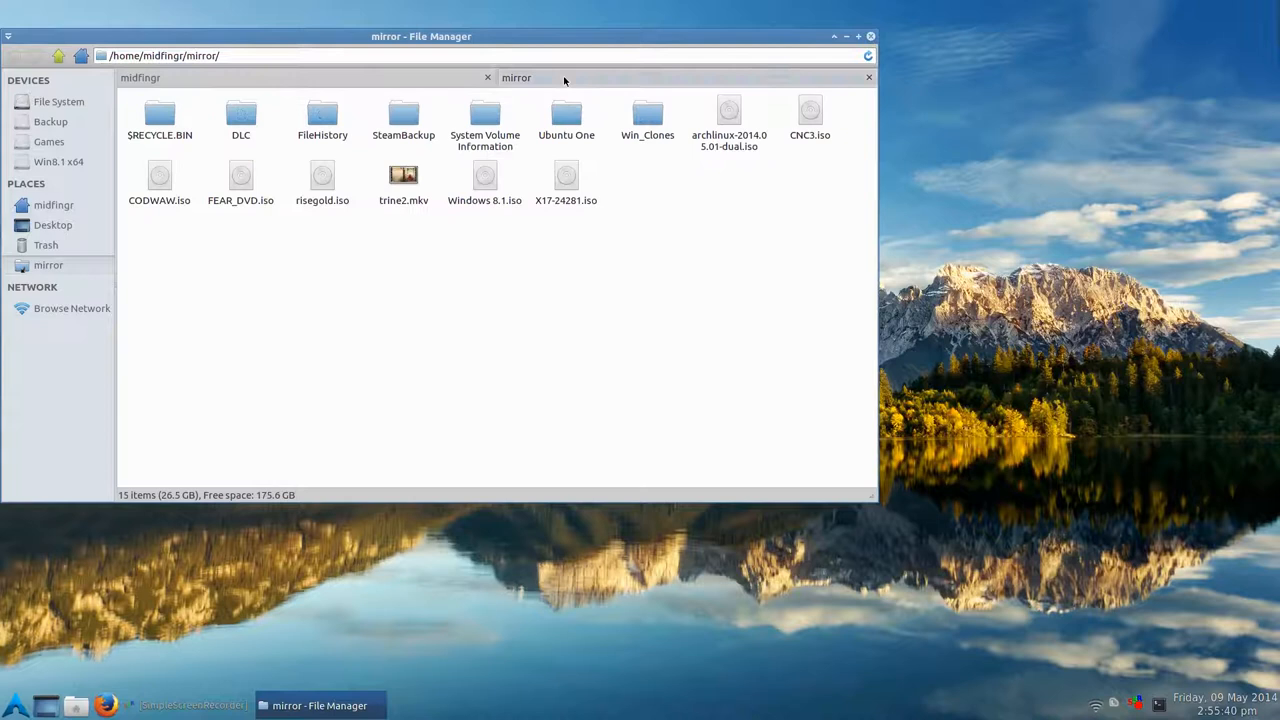
{"action": "left_click", "coordinate": [398, 80]}
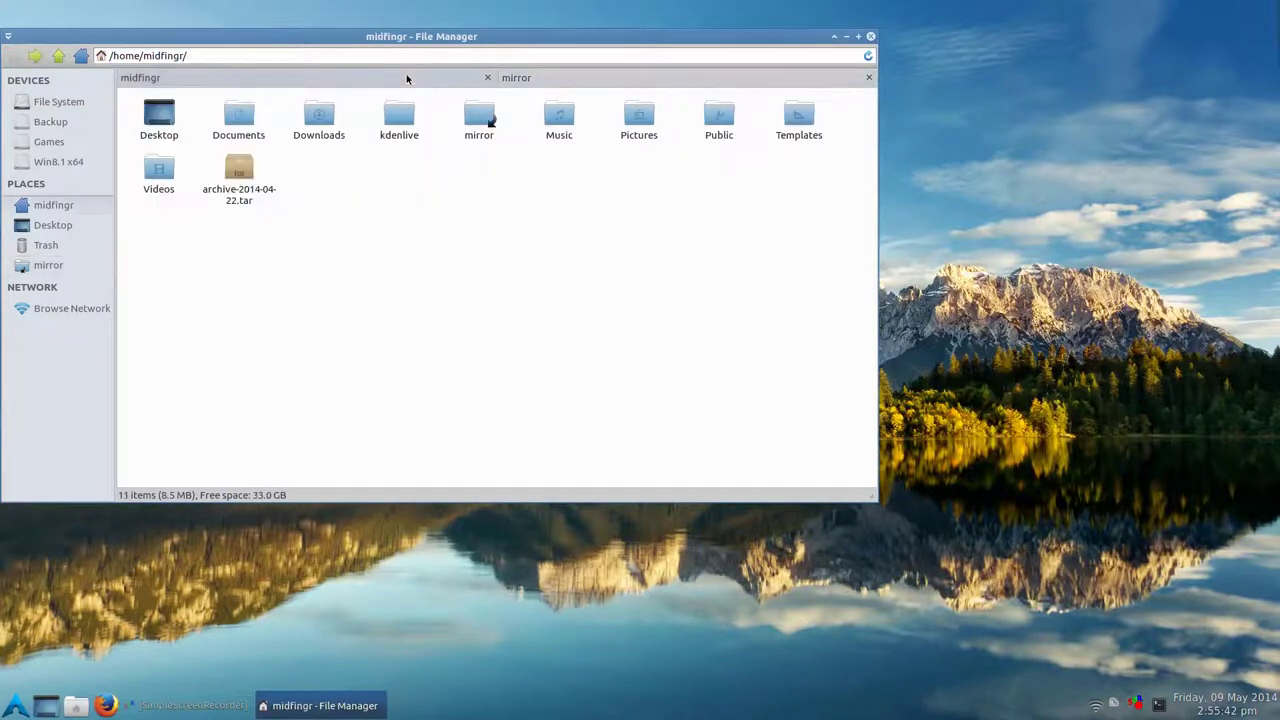
{"action": "left_click", "coordinate": [542, 80]}
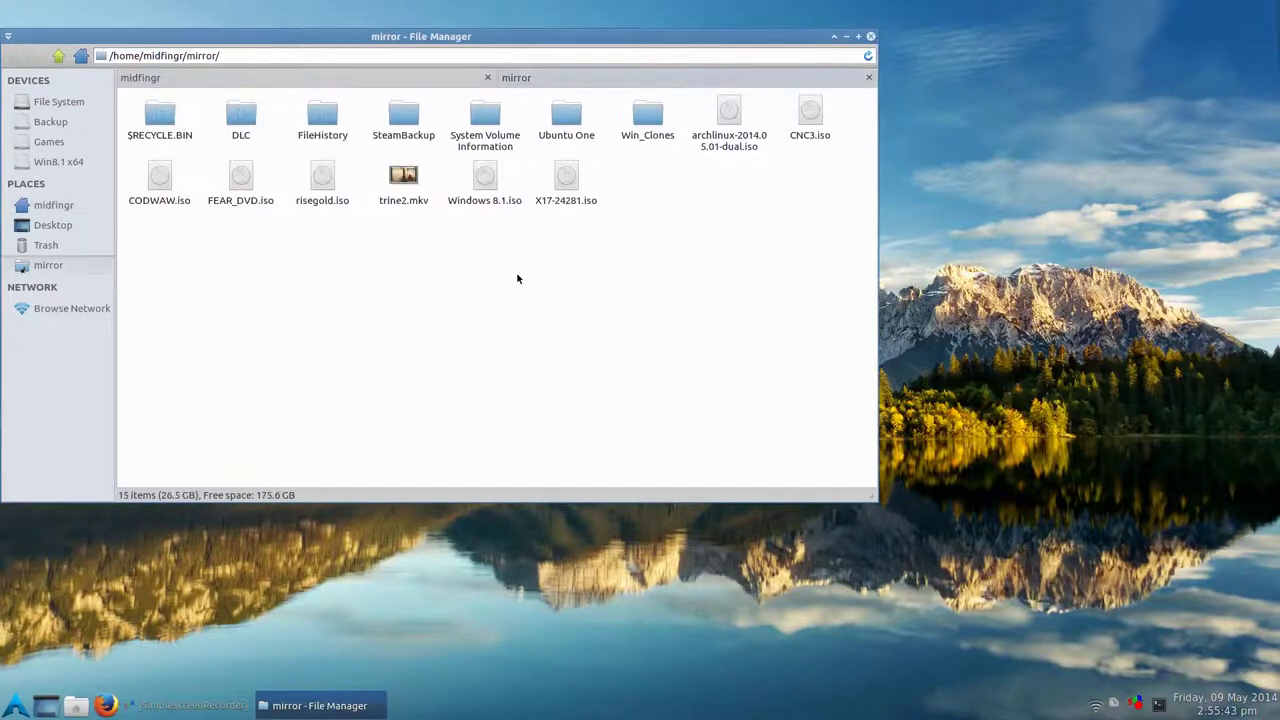
{"action": "left_click", "coordinate": [867, 77]}
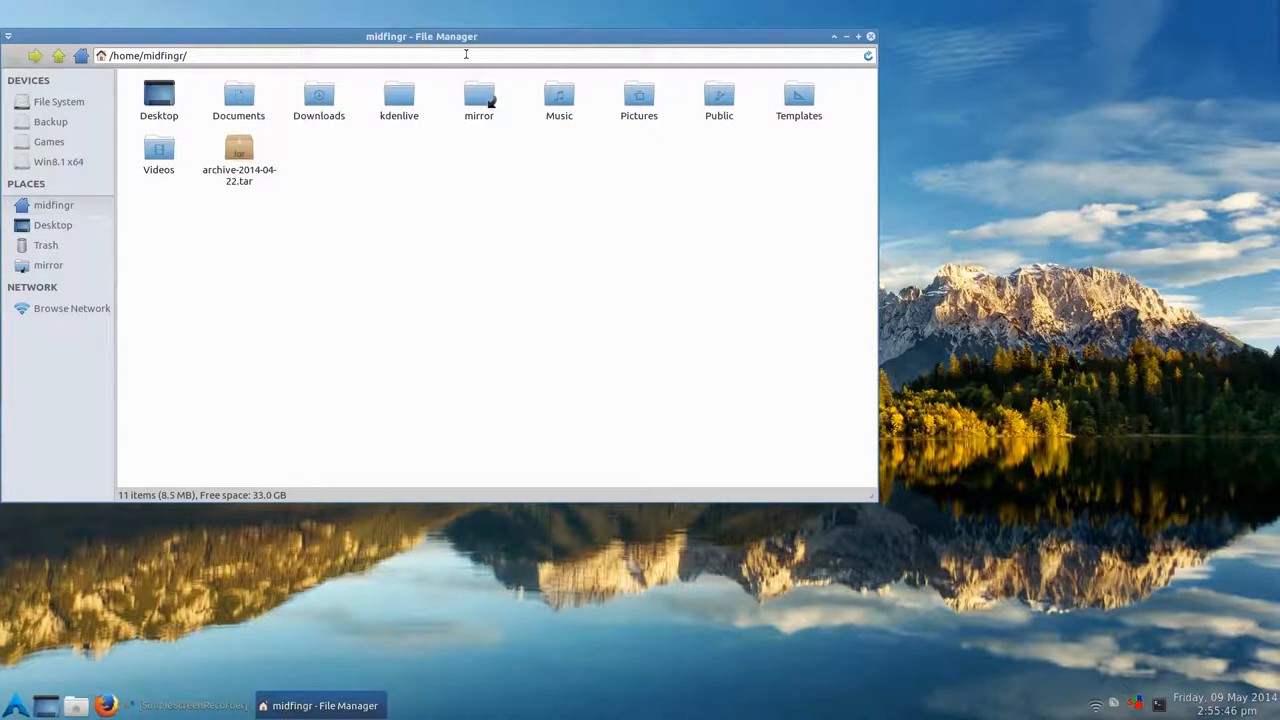
{"action": "left_click_drag", "start_coordinate": [452, 38], "coordinate": [606, 55]}
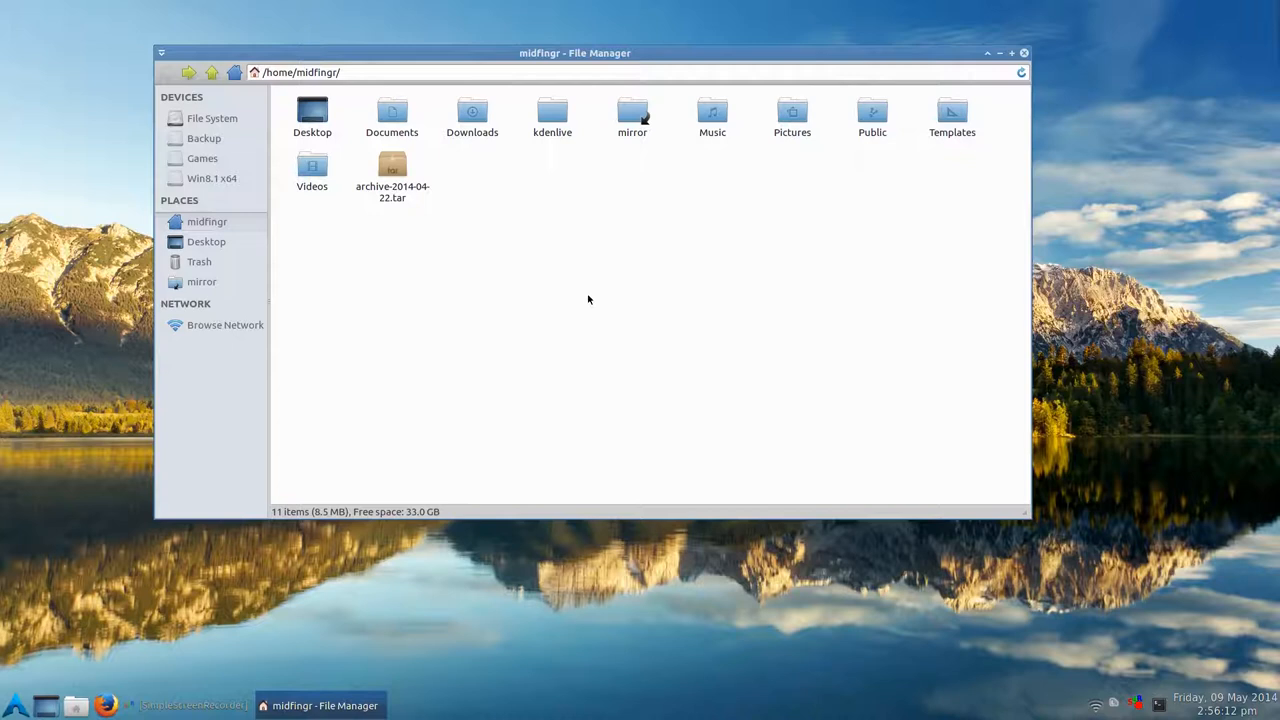
Check the Backup drive, return to the home folder and clear any selection.
{"action": "left_click", "coordinate": [210, 138]}
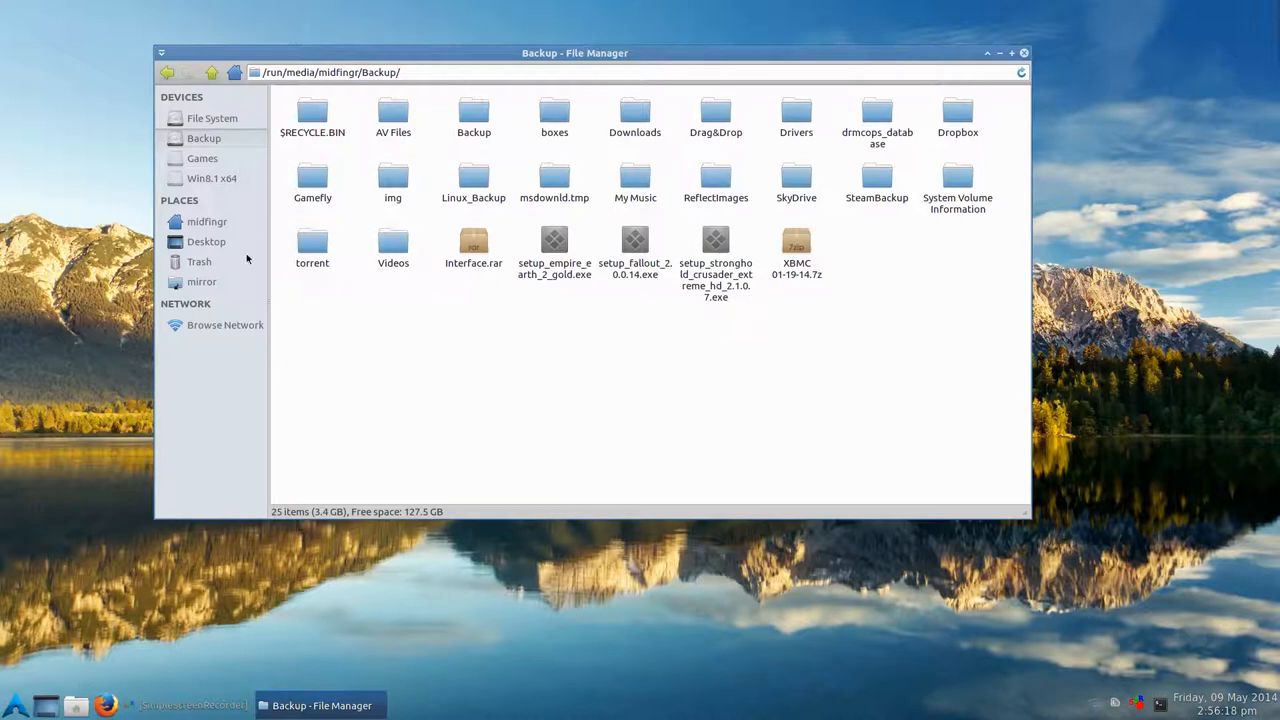
{"action": "left_click", "coordinate": [218, 223]}
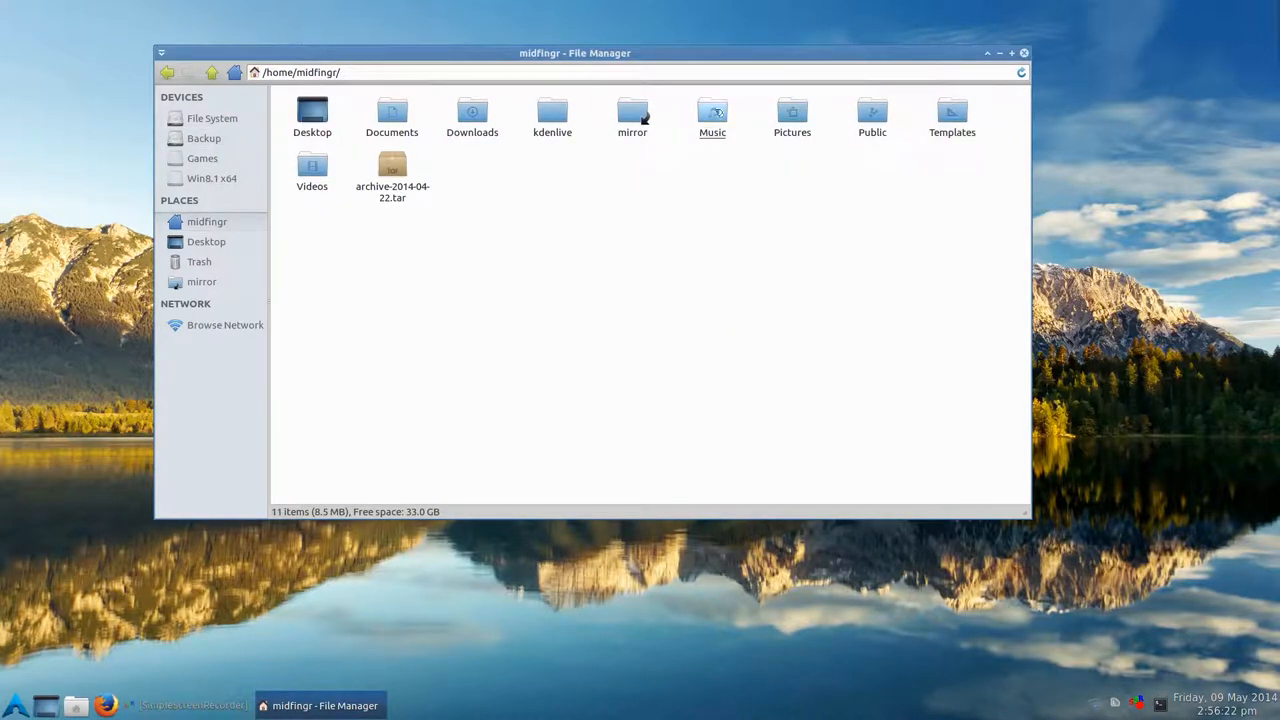
{"action": "left_click", "coordinate": [710, 118]}
{"action": "left_click", "coordinate": [723, 210]}
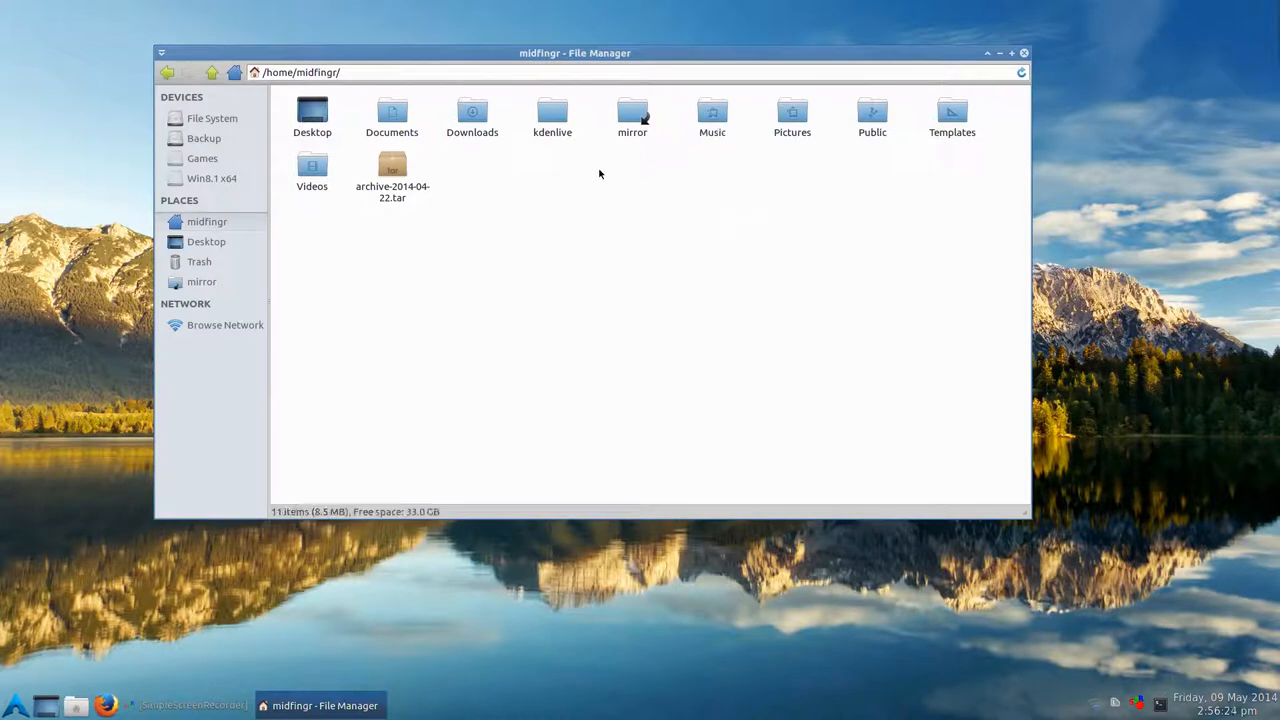
{"action": "left_click", "coordinate": [710, 118]}
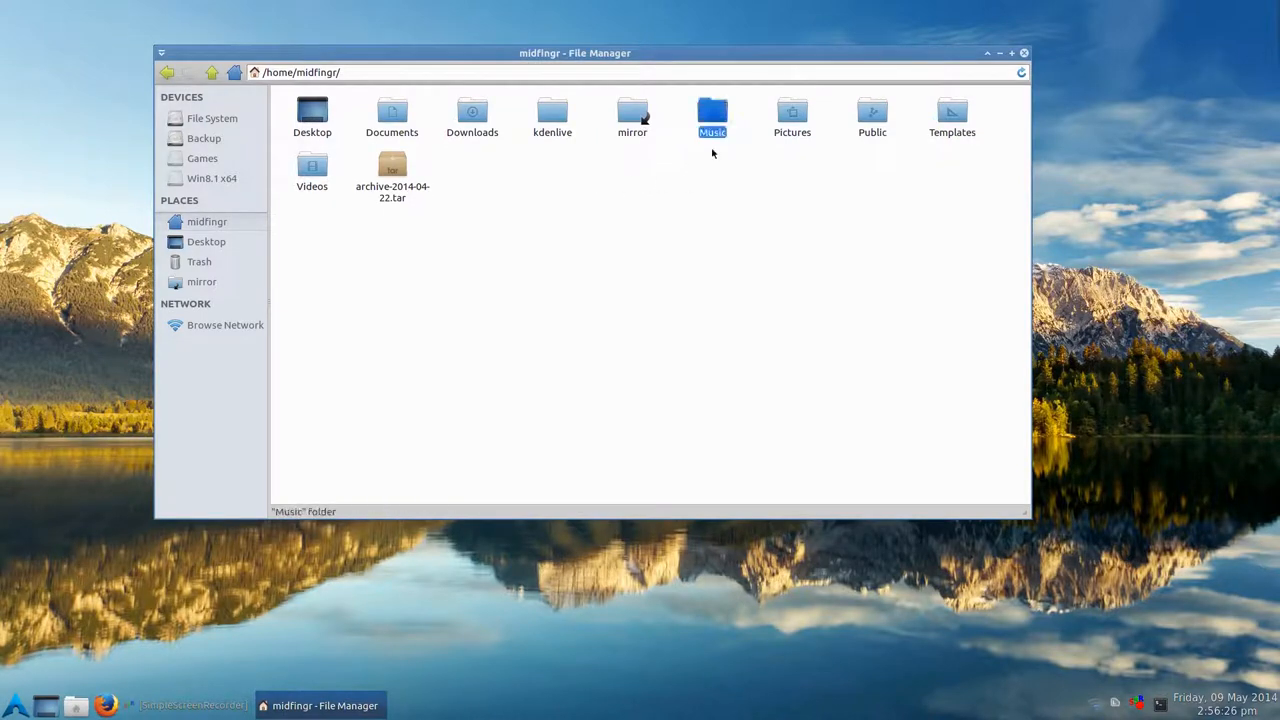
{"action": "left_click", "coordinate": [666, 177]}
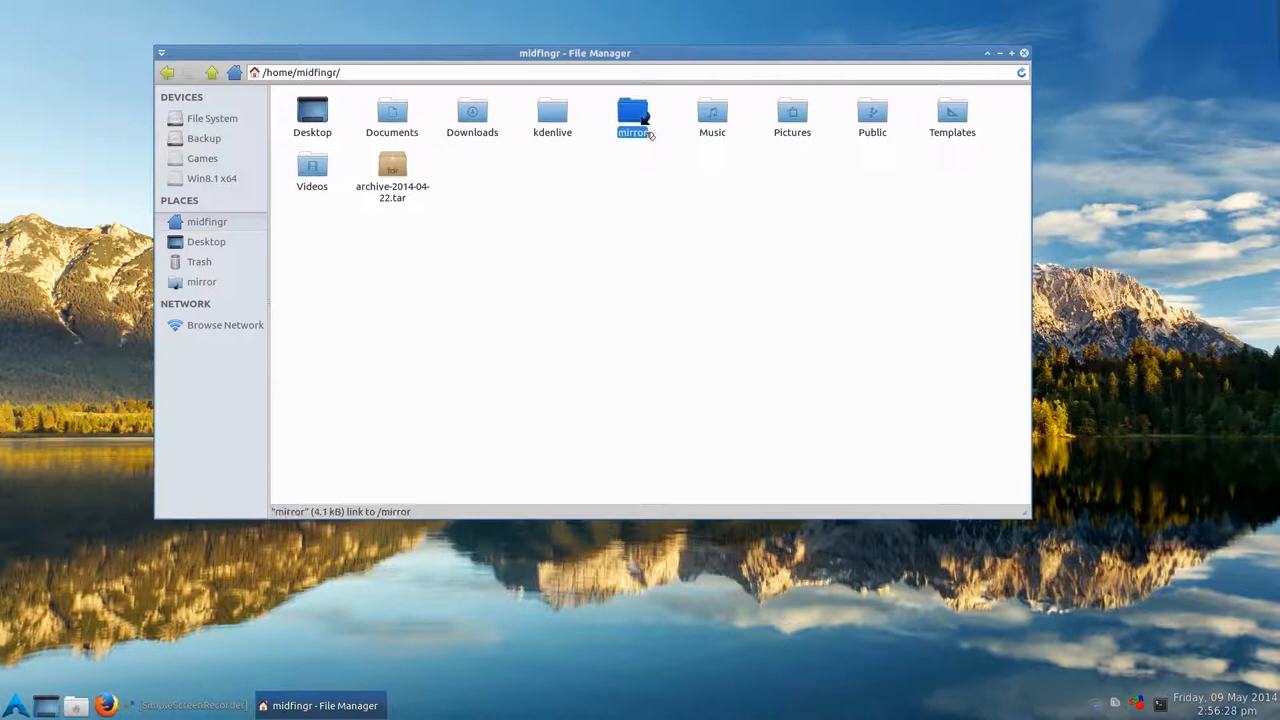
Open the mirror link folder once more and go back to the home folder.
{"action": "double_click", "coordinate": [648, 133]}
{"action": "key", "text": "alt+Left"}
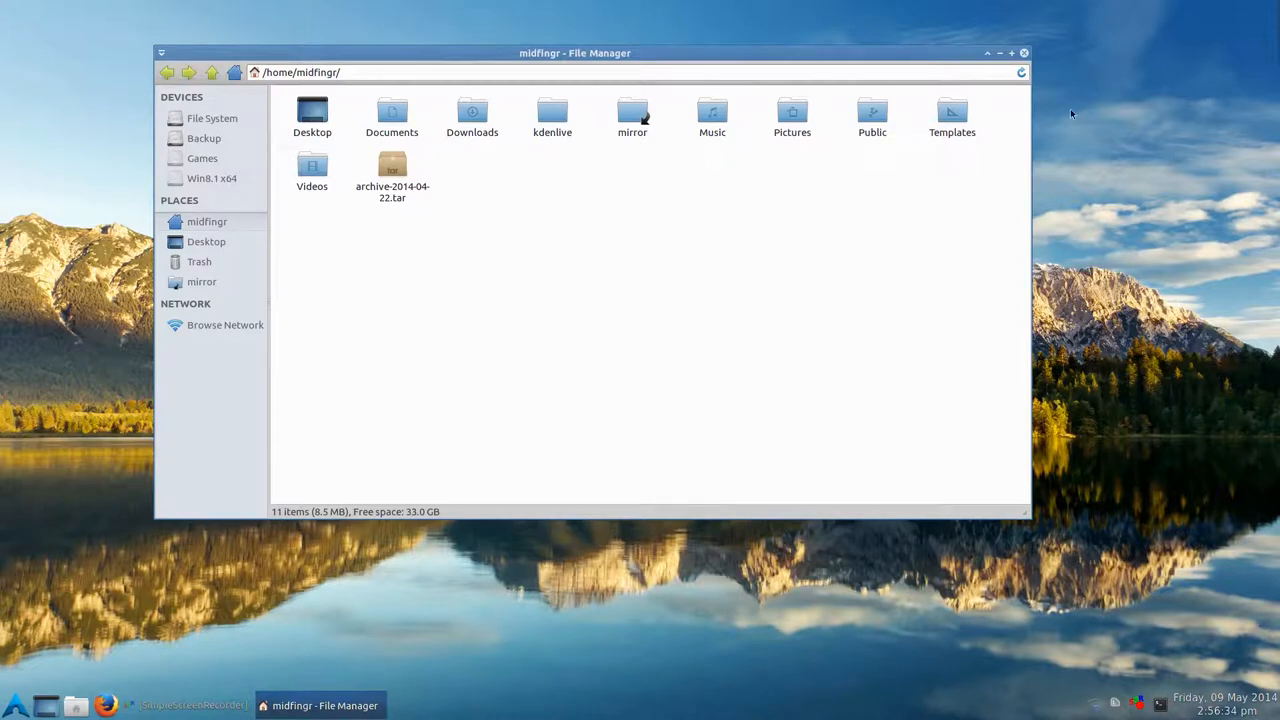
{"action": "left_click", "coordinate": [1024, 54]}
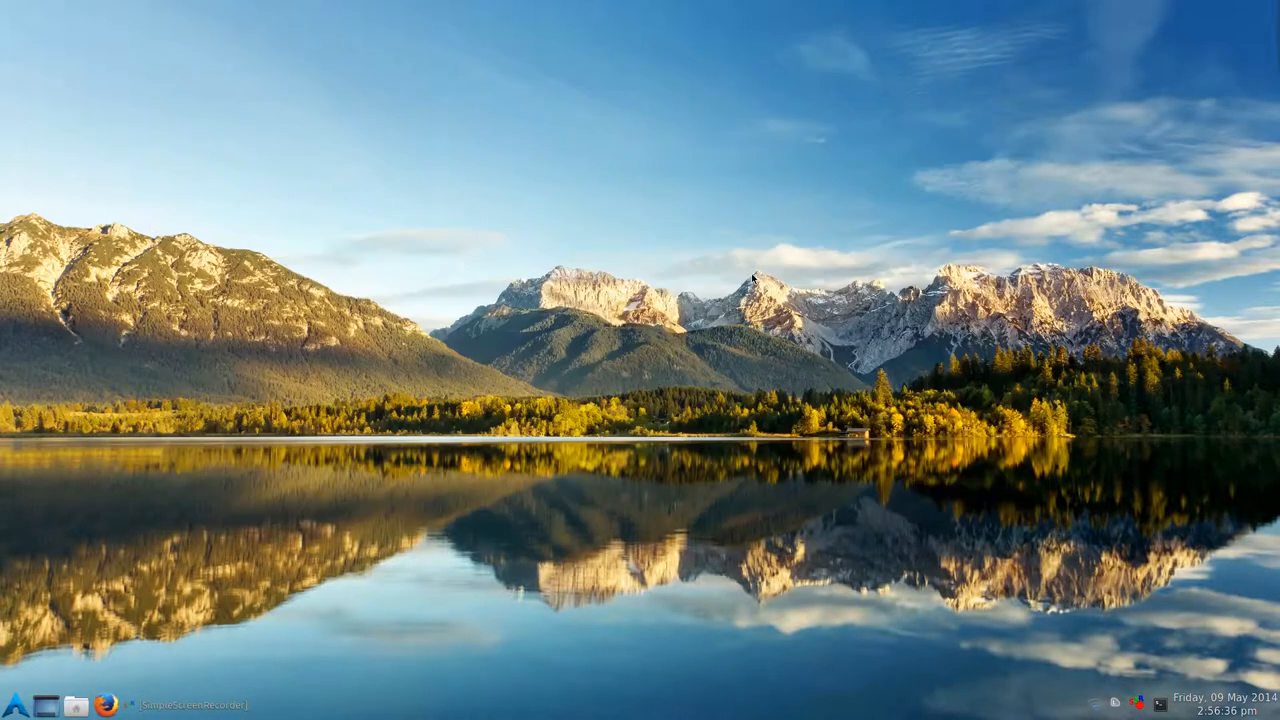